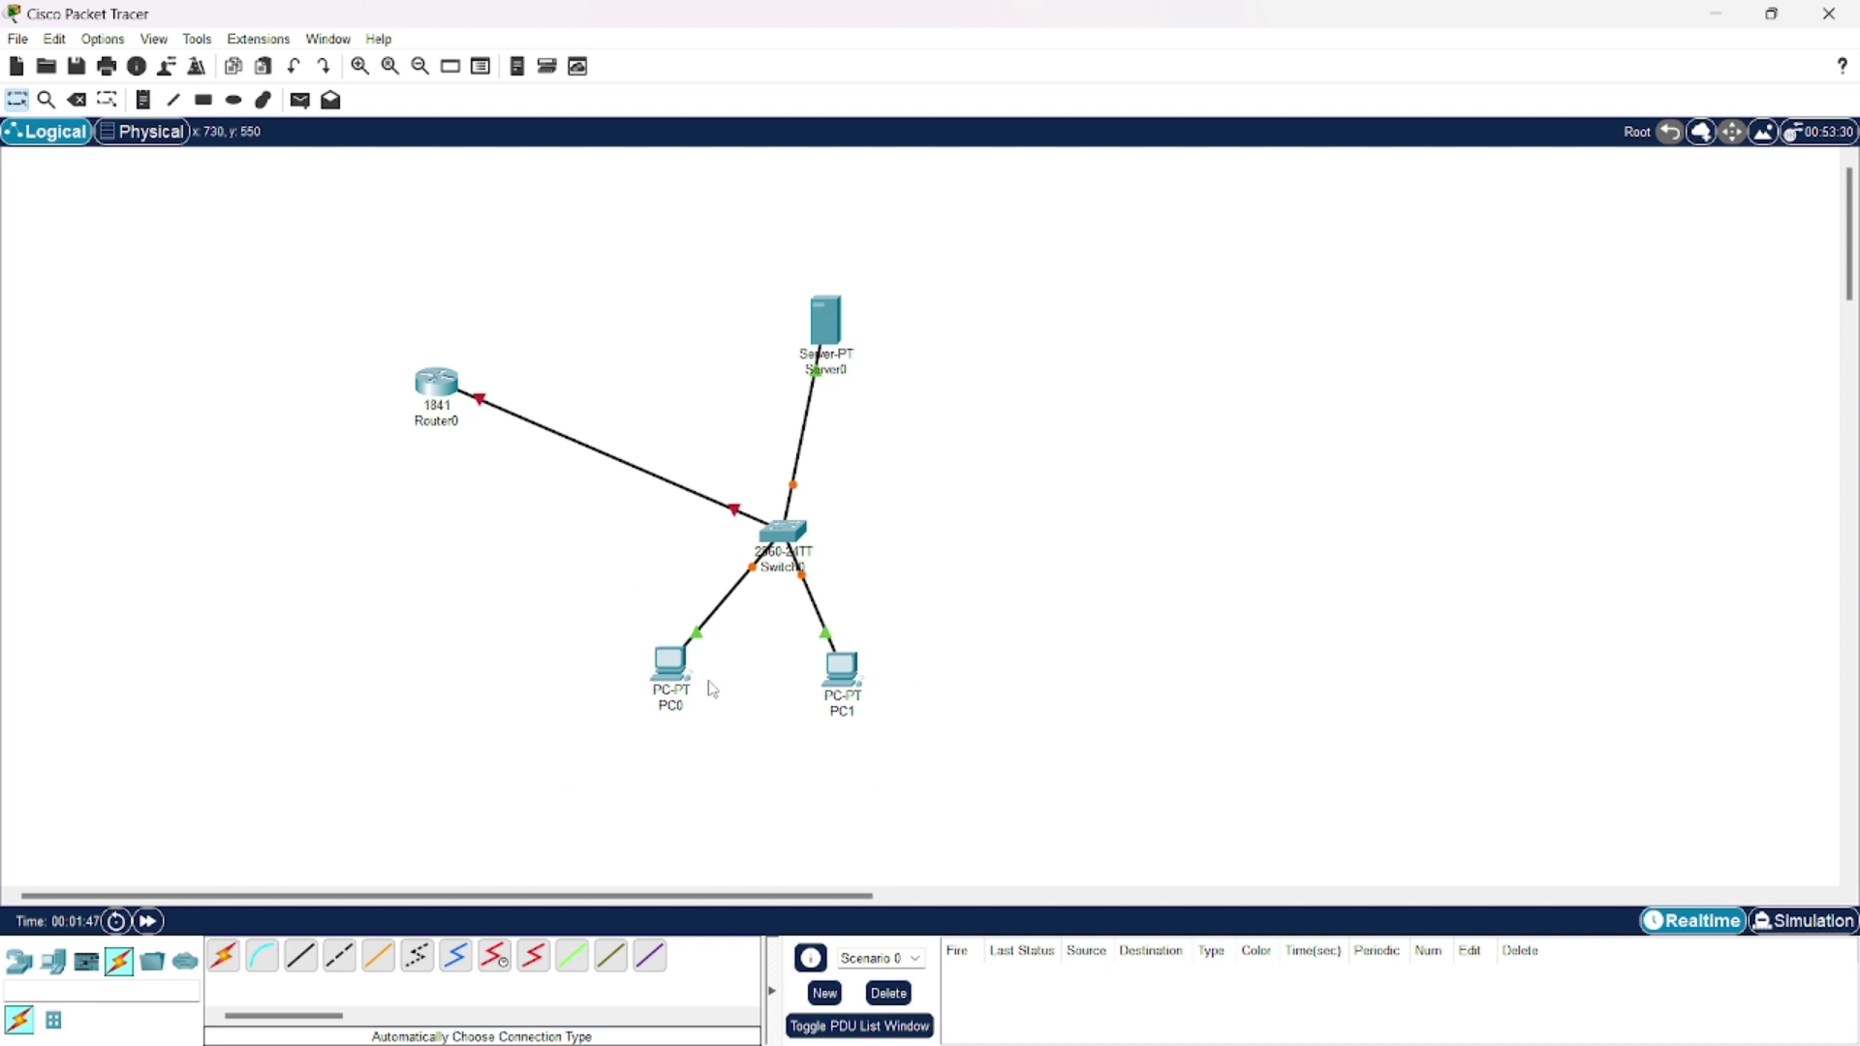
Step: Switch on Router0's FastEthernet0/0 and give it IPv4 198.168.10.1 with mask 255.255.255.0
left_click(436, 383)
left_click(765, 250)
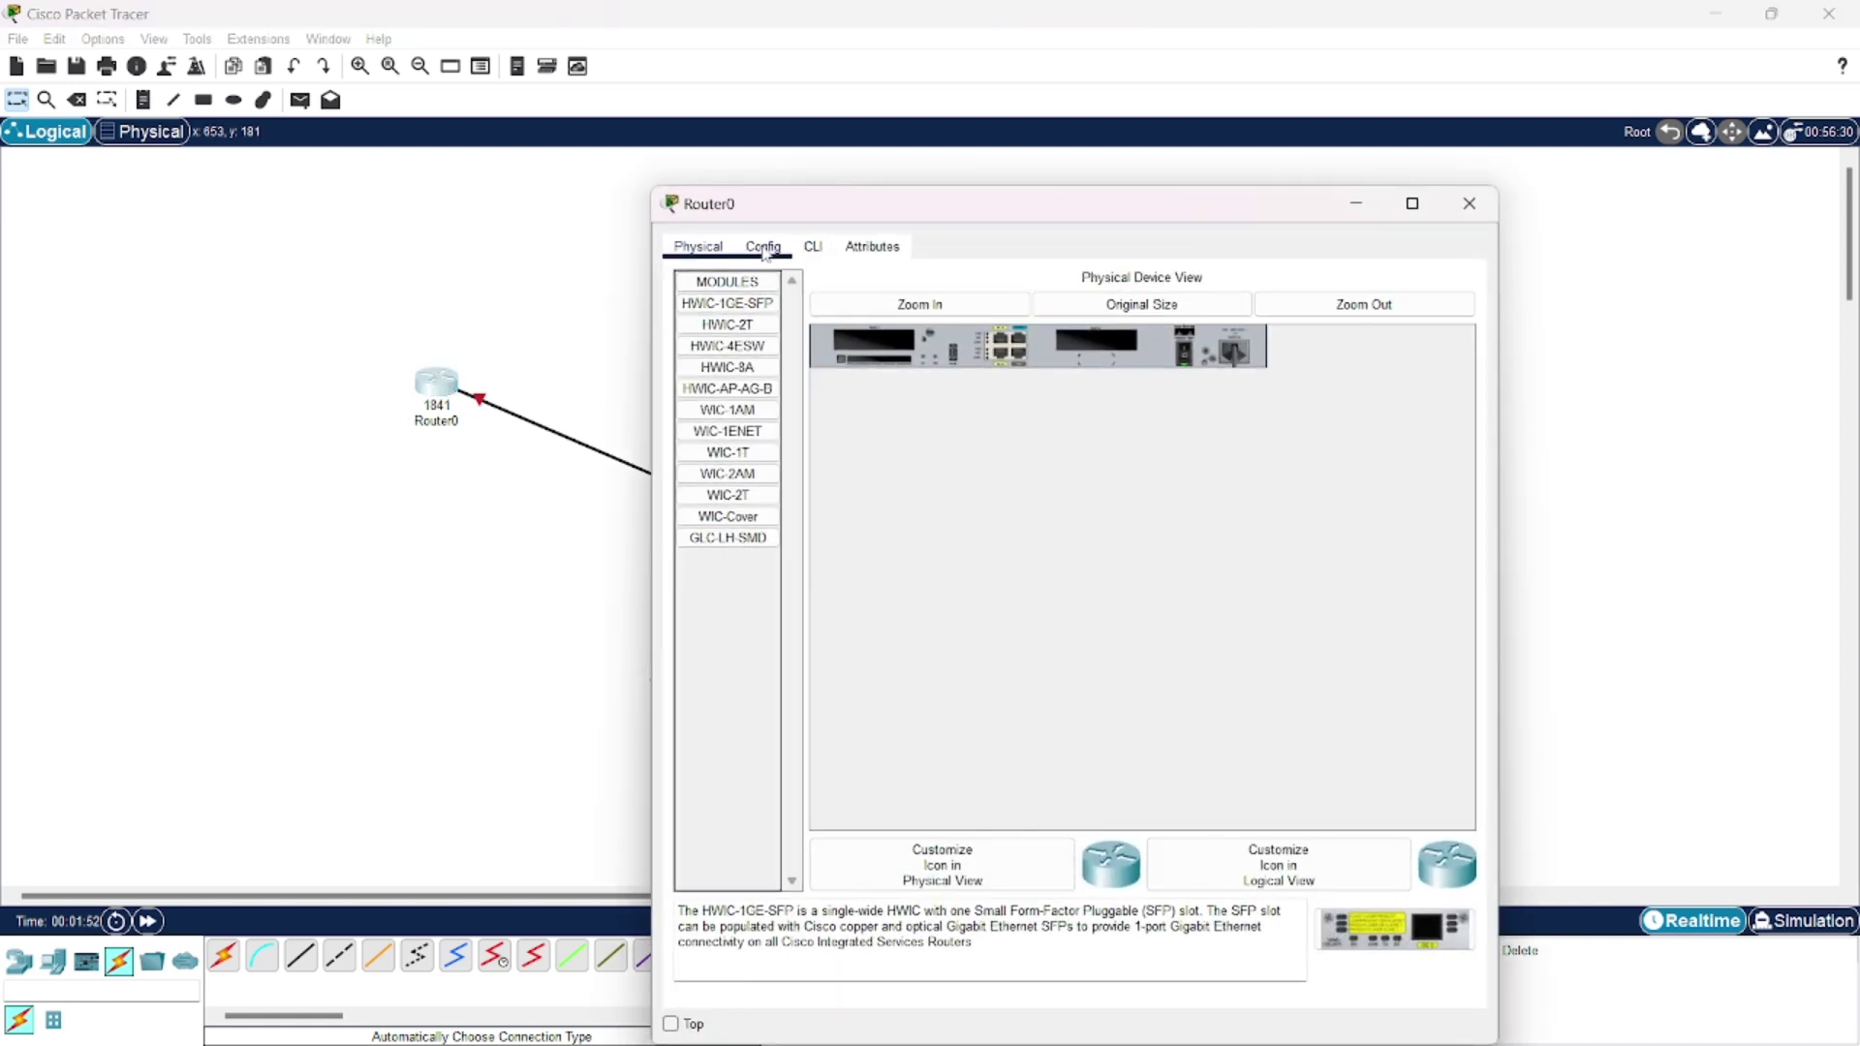
left_click(813, 248)
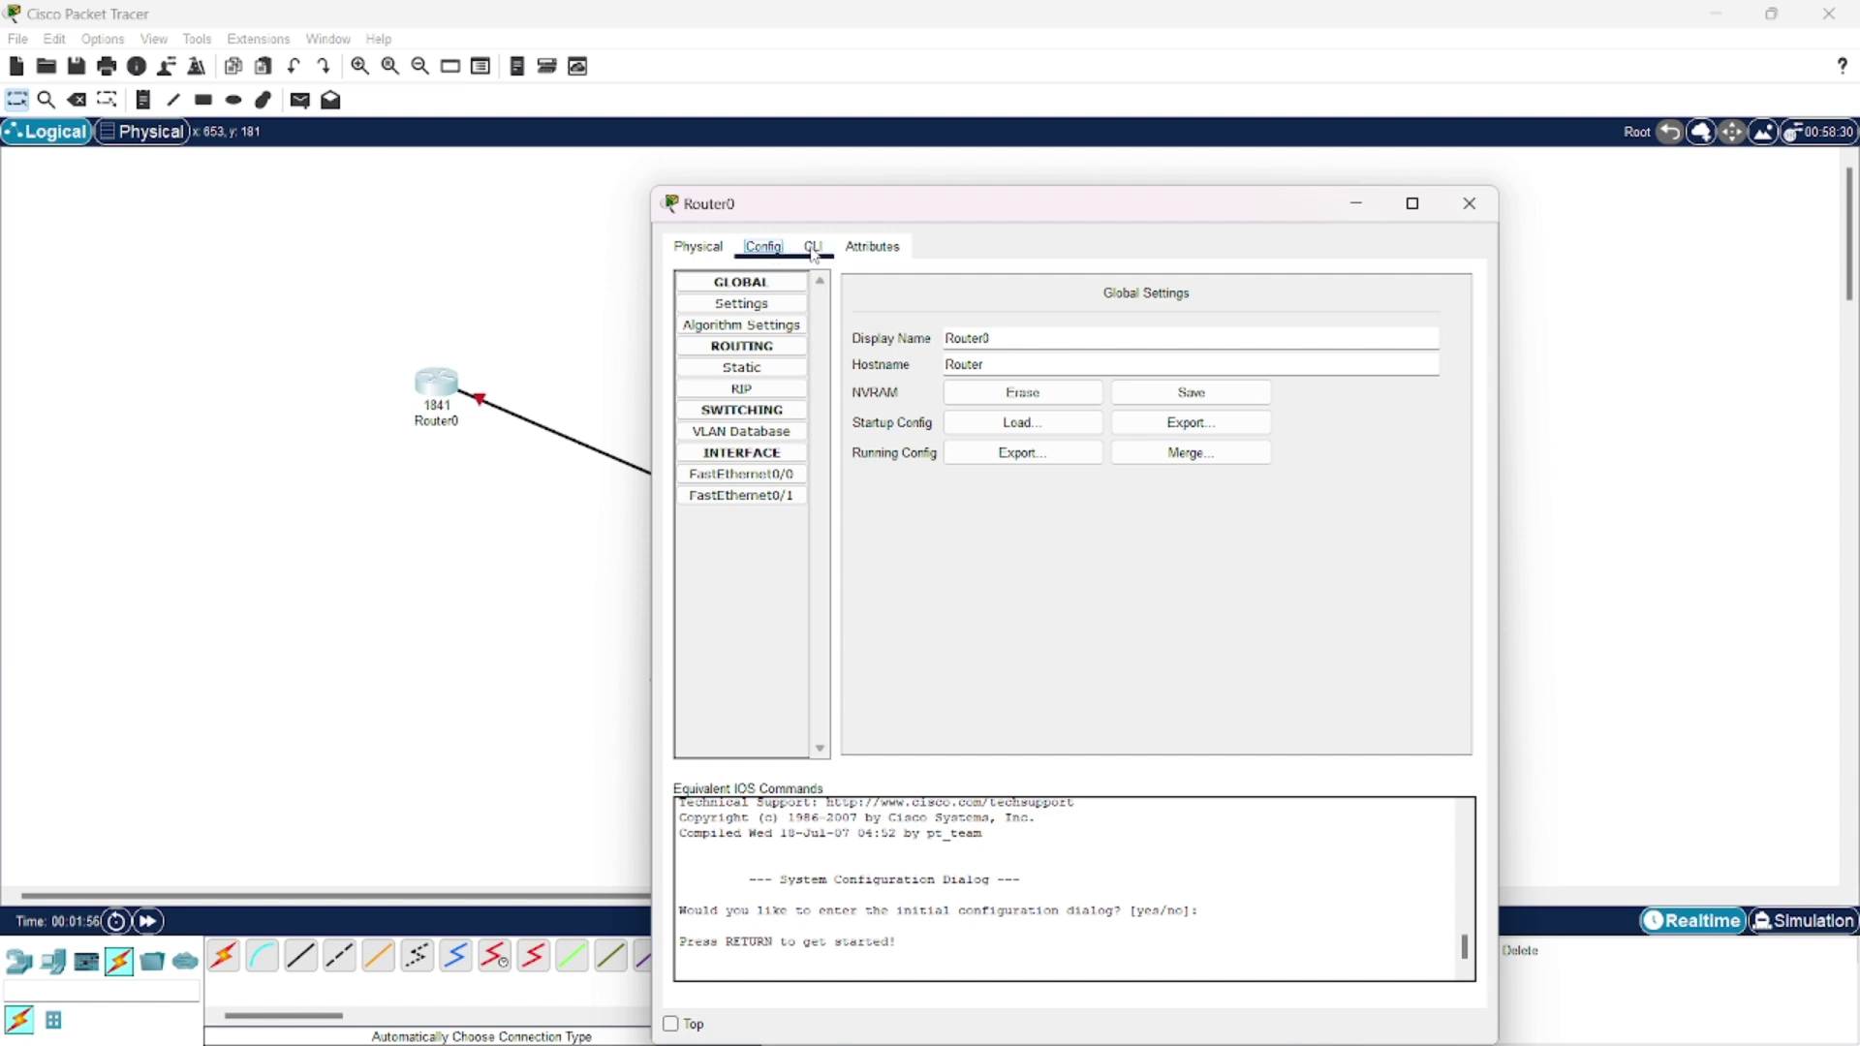
left_click(741, 474)
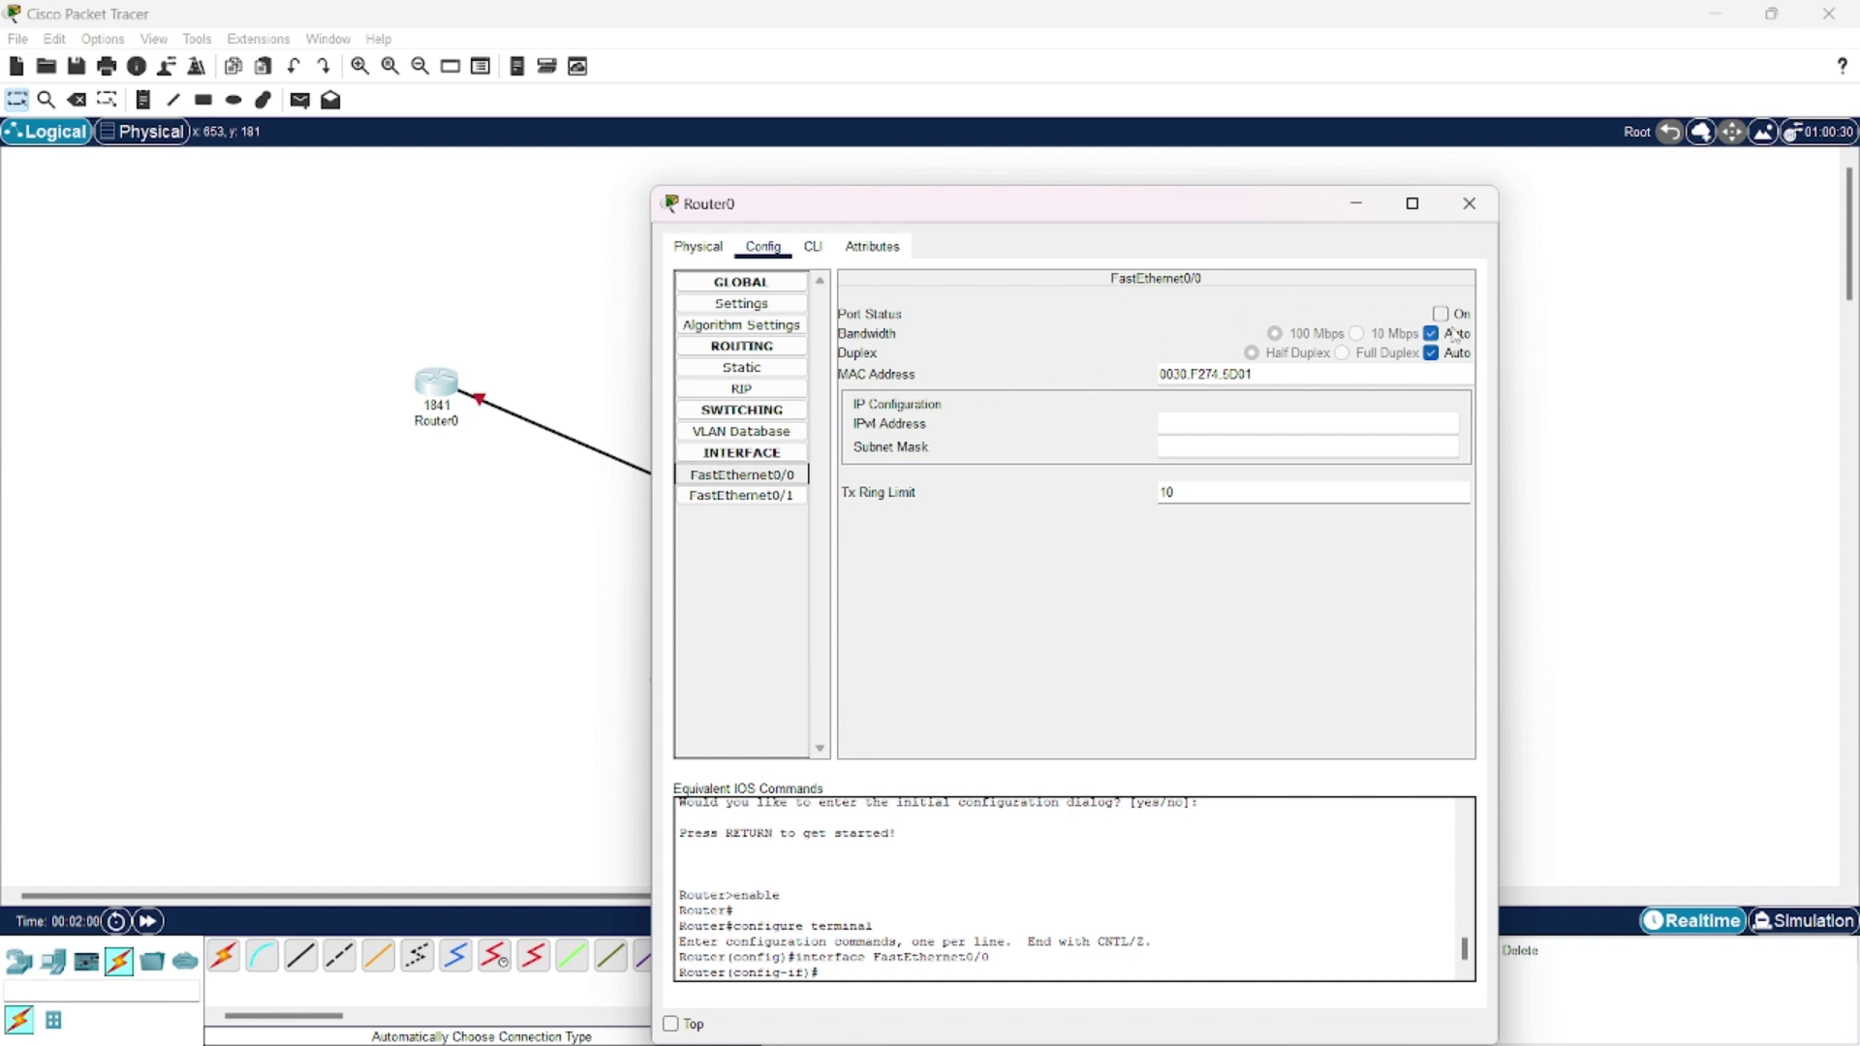
left_click(1441, 316)
left_click(1216, 430)
type("19")
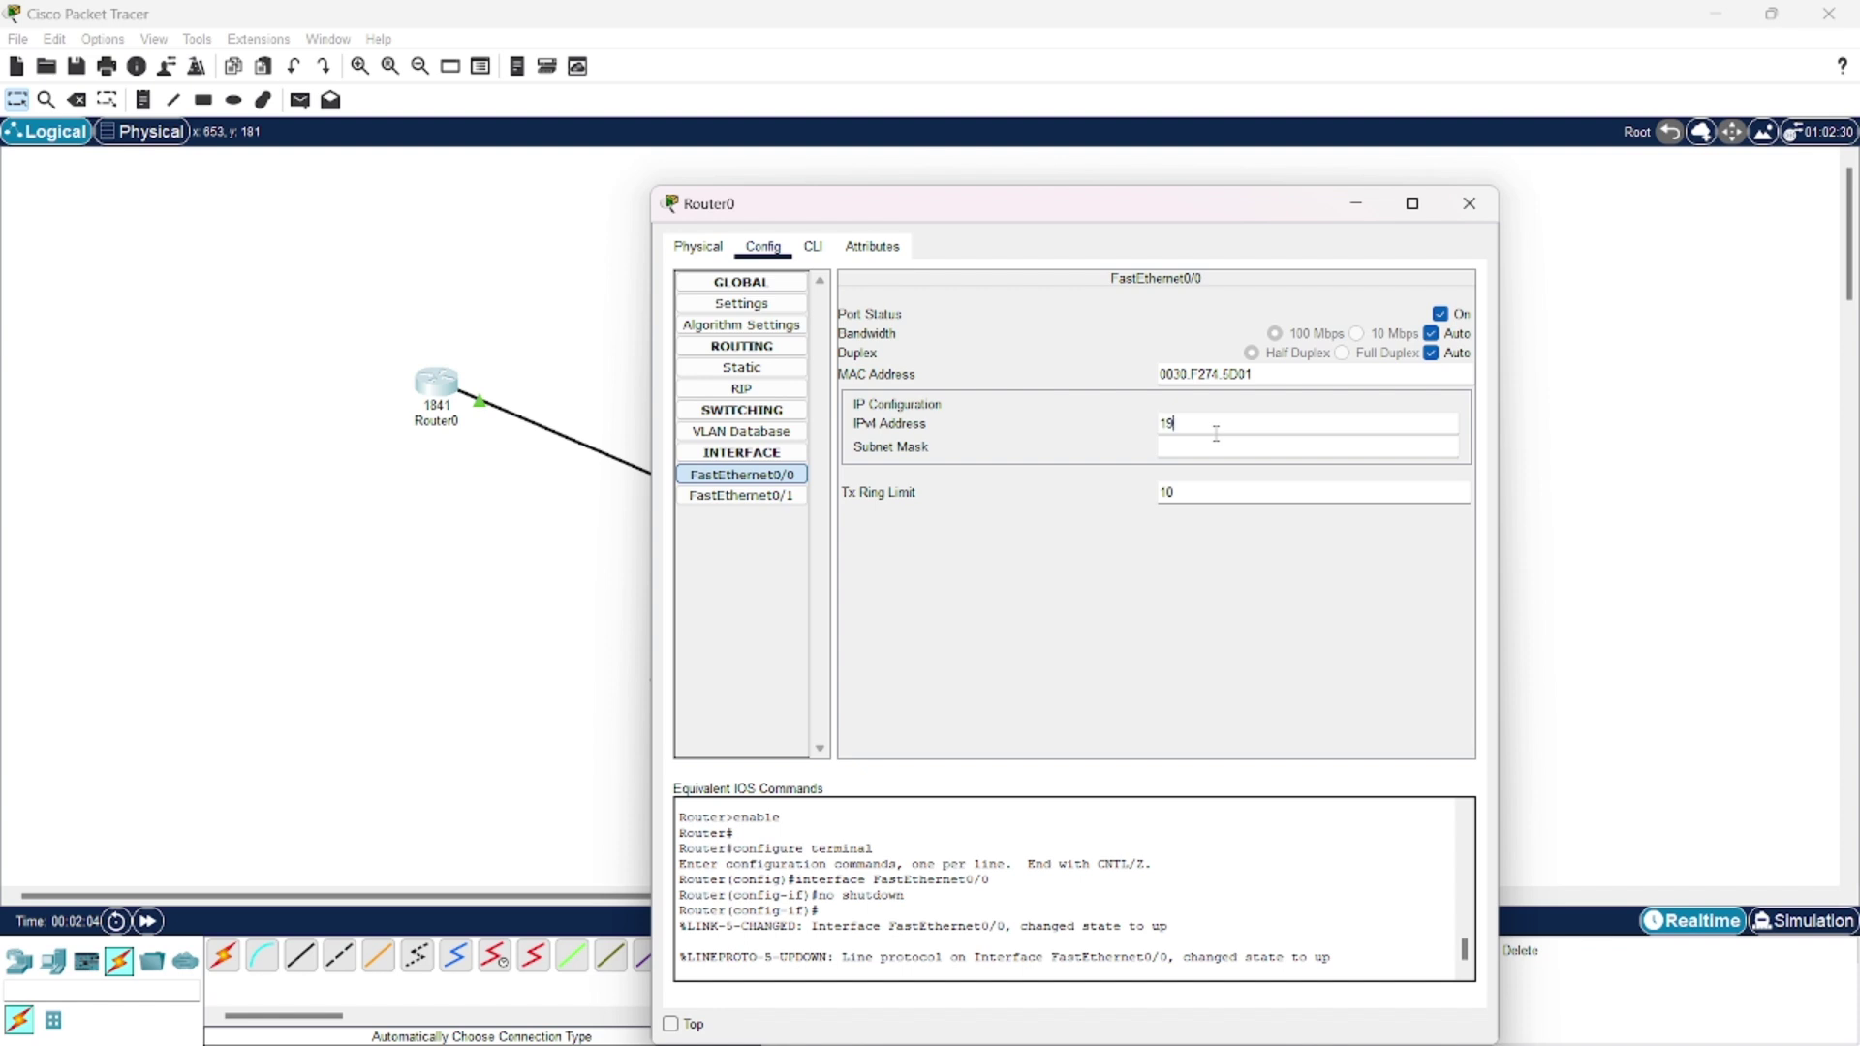
type("8.168.10.1")
double_click(1216, 432)
left_click(1236, 443)
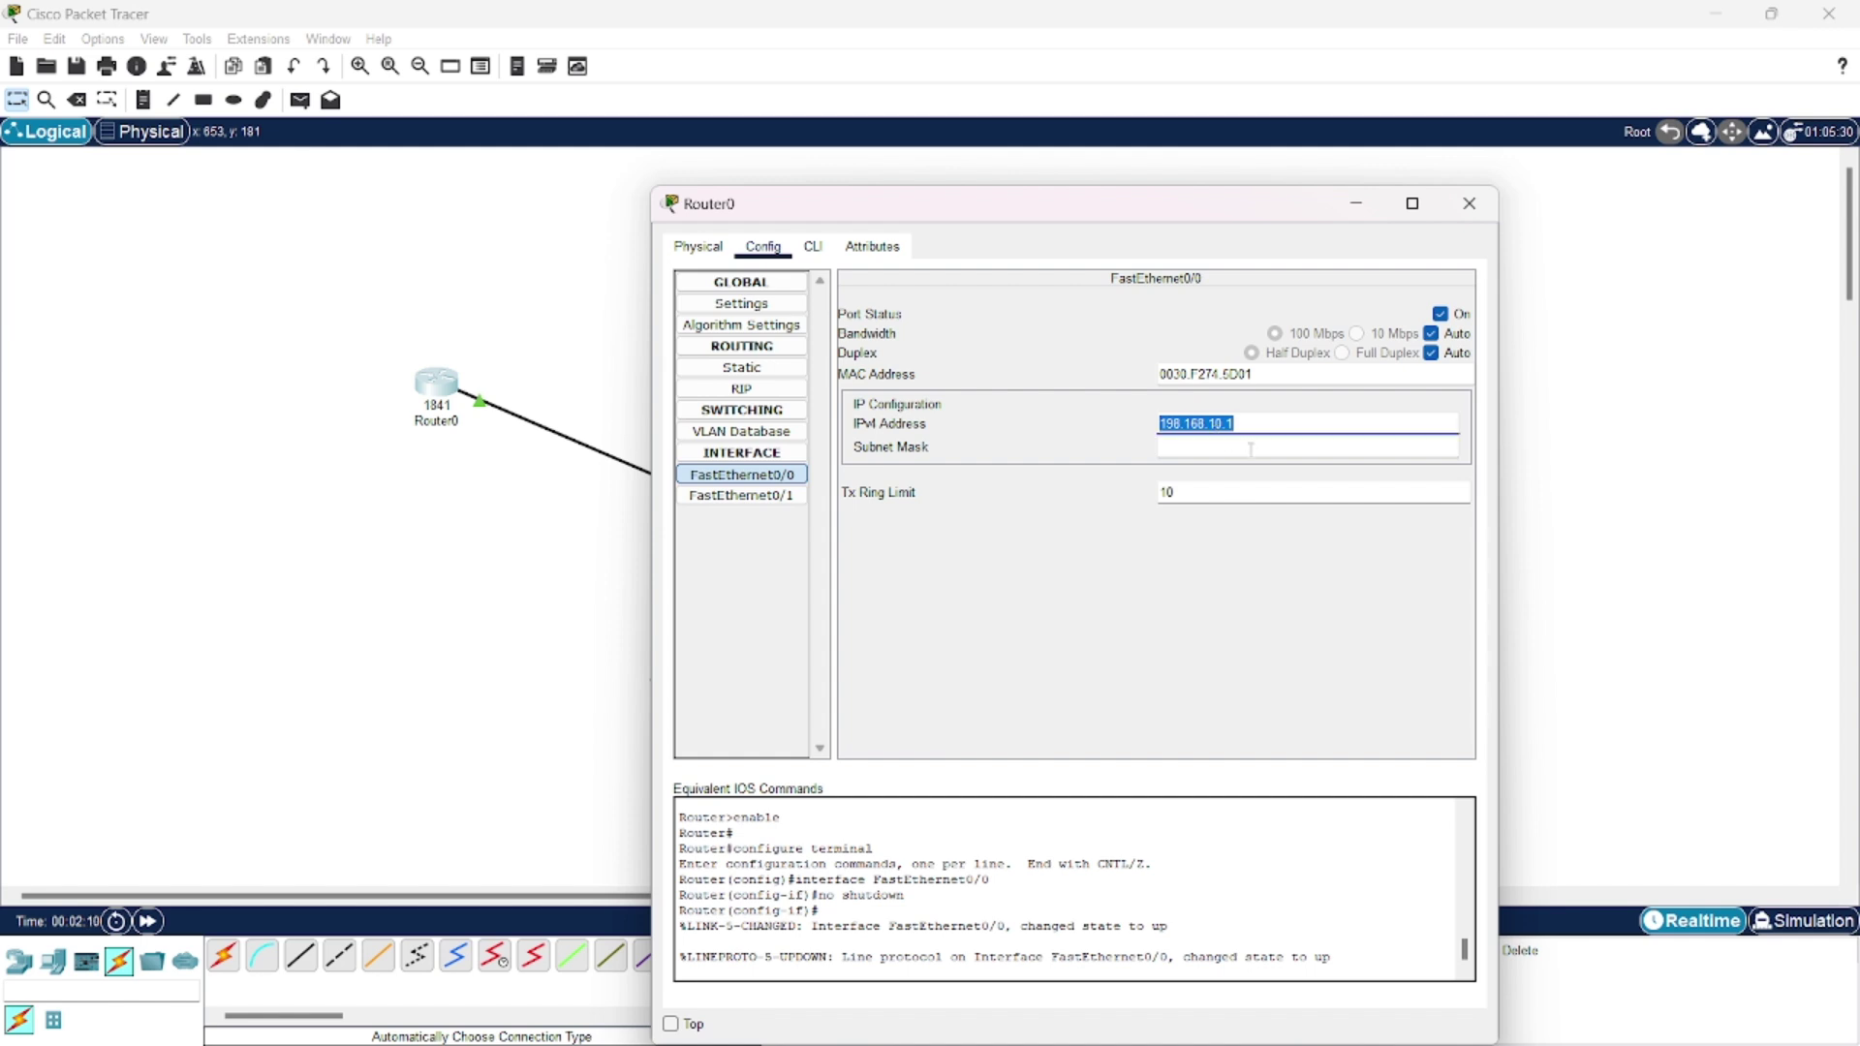
Step: Give Server0 static IPv4 198.168.10.2, mask 255.255.255.0 and default gateway 198.168.10.1
left_click(1469, 202)
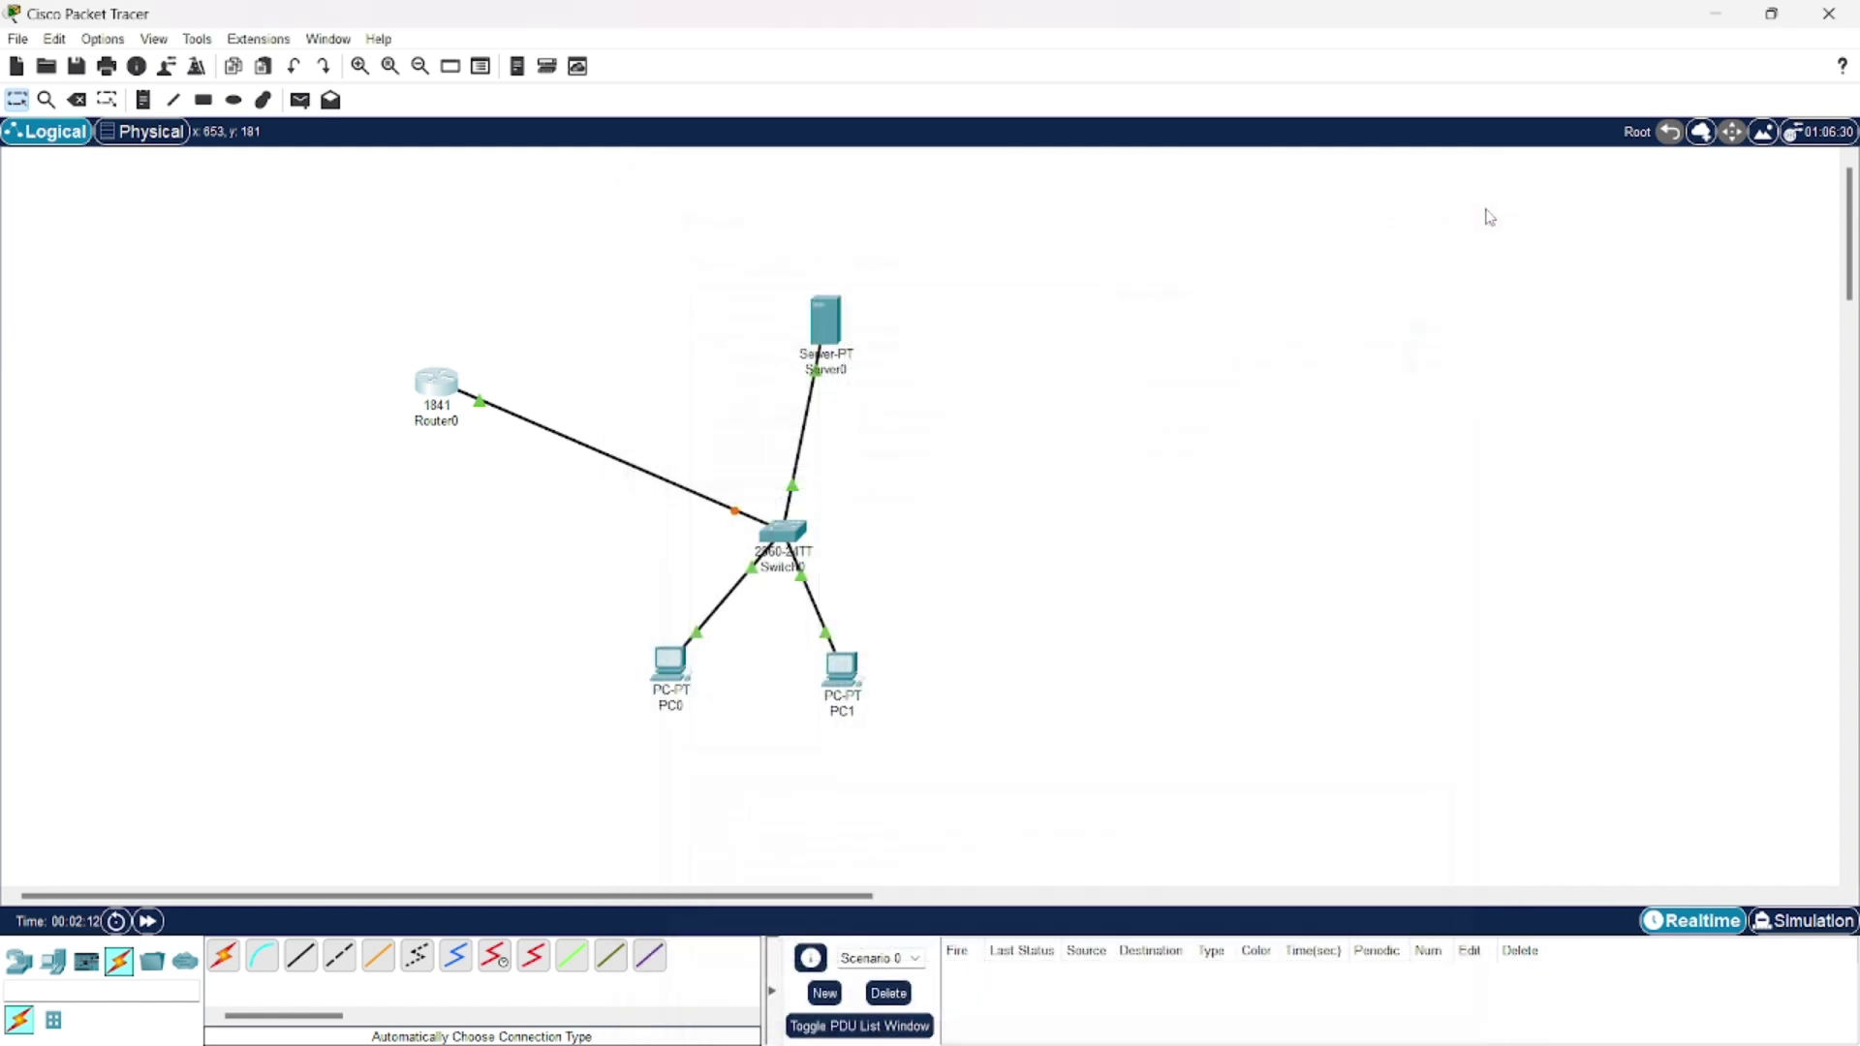
left_click(810, 312)
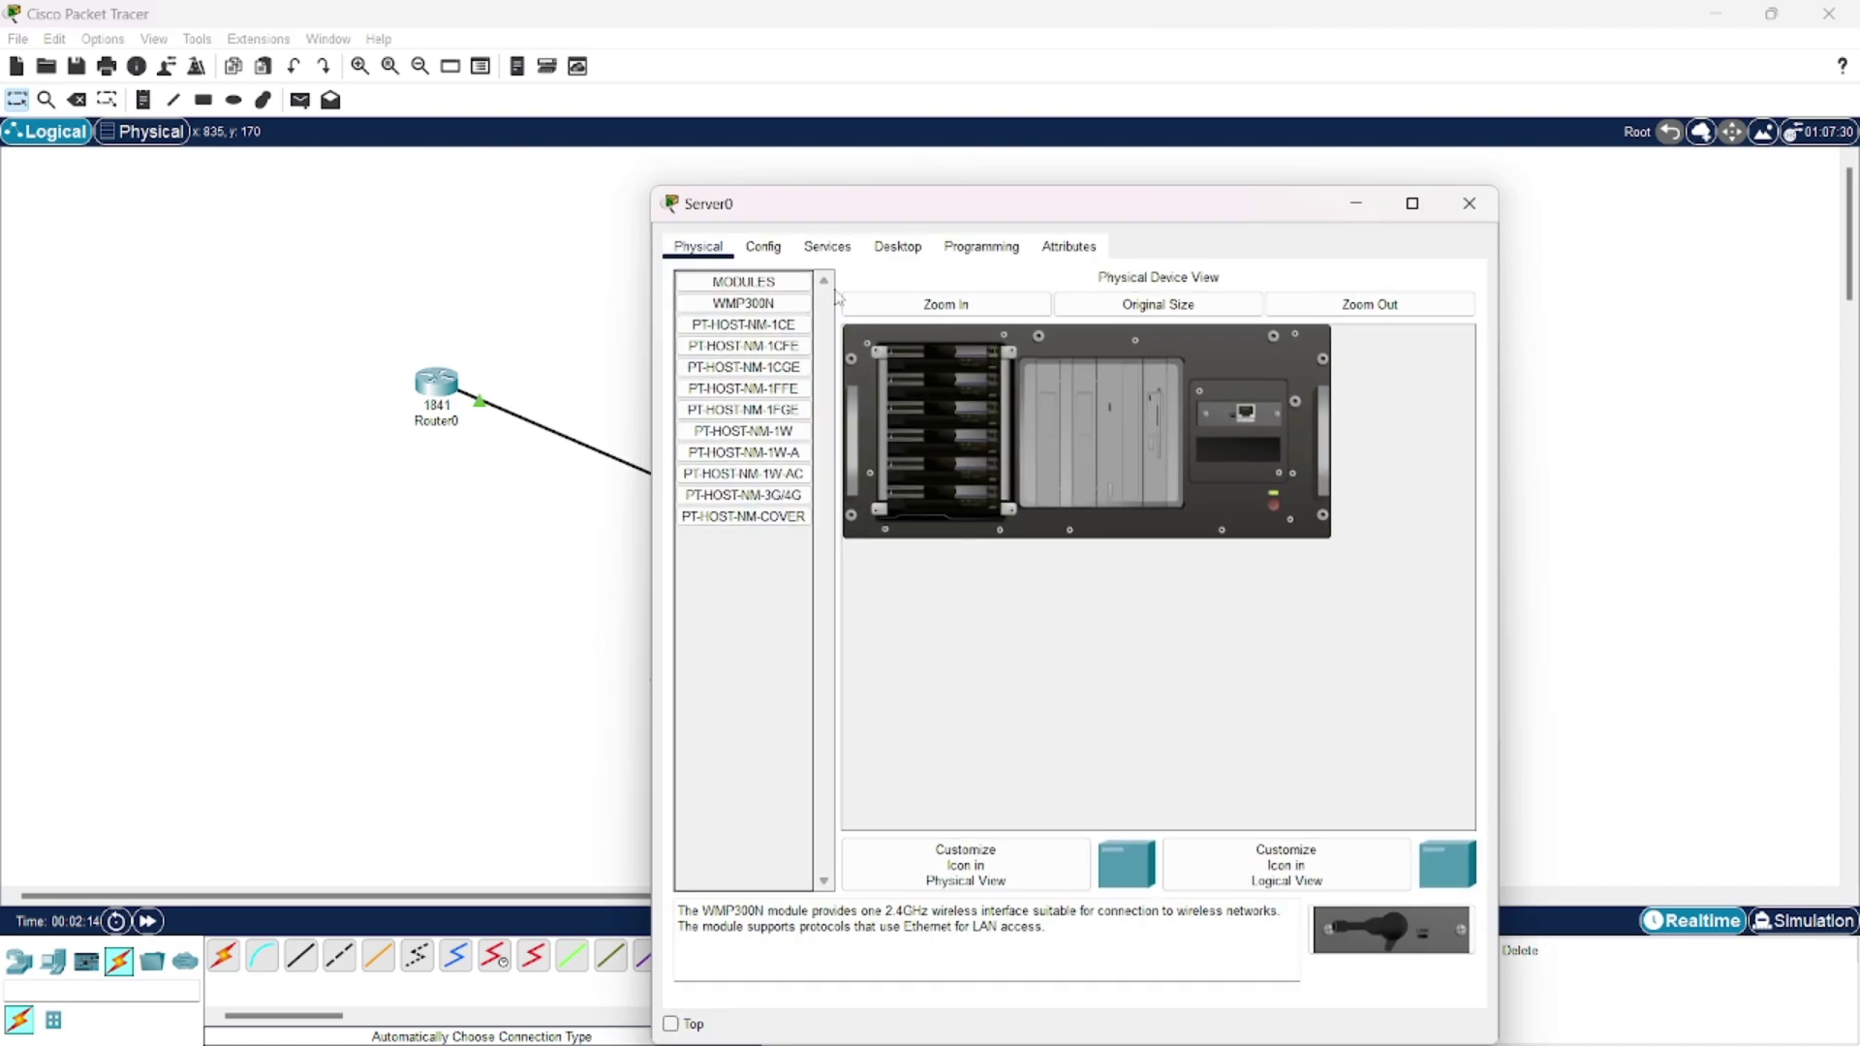
left_click(898, 246)
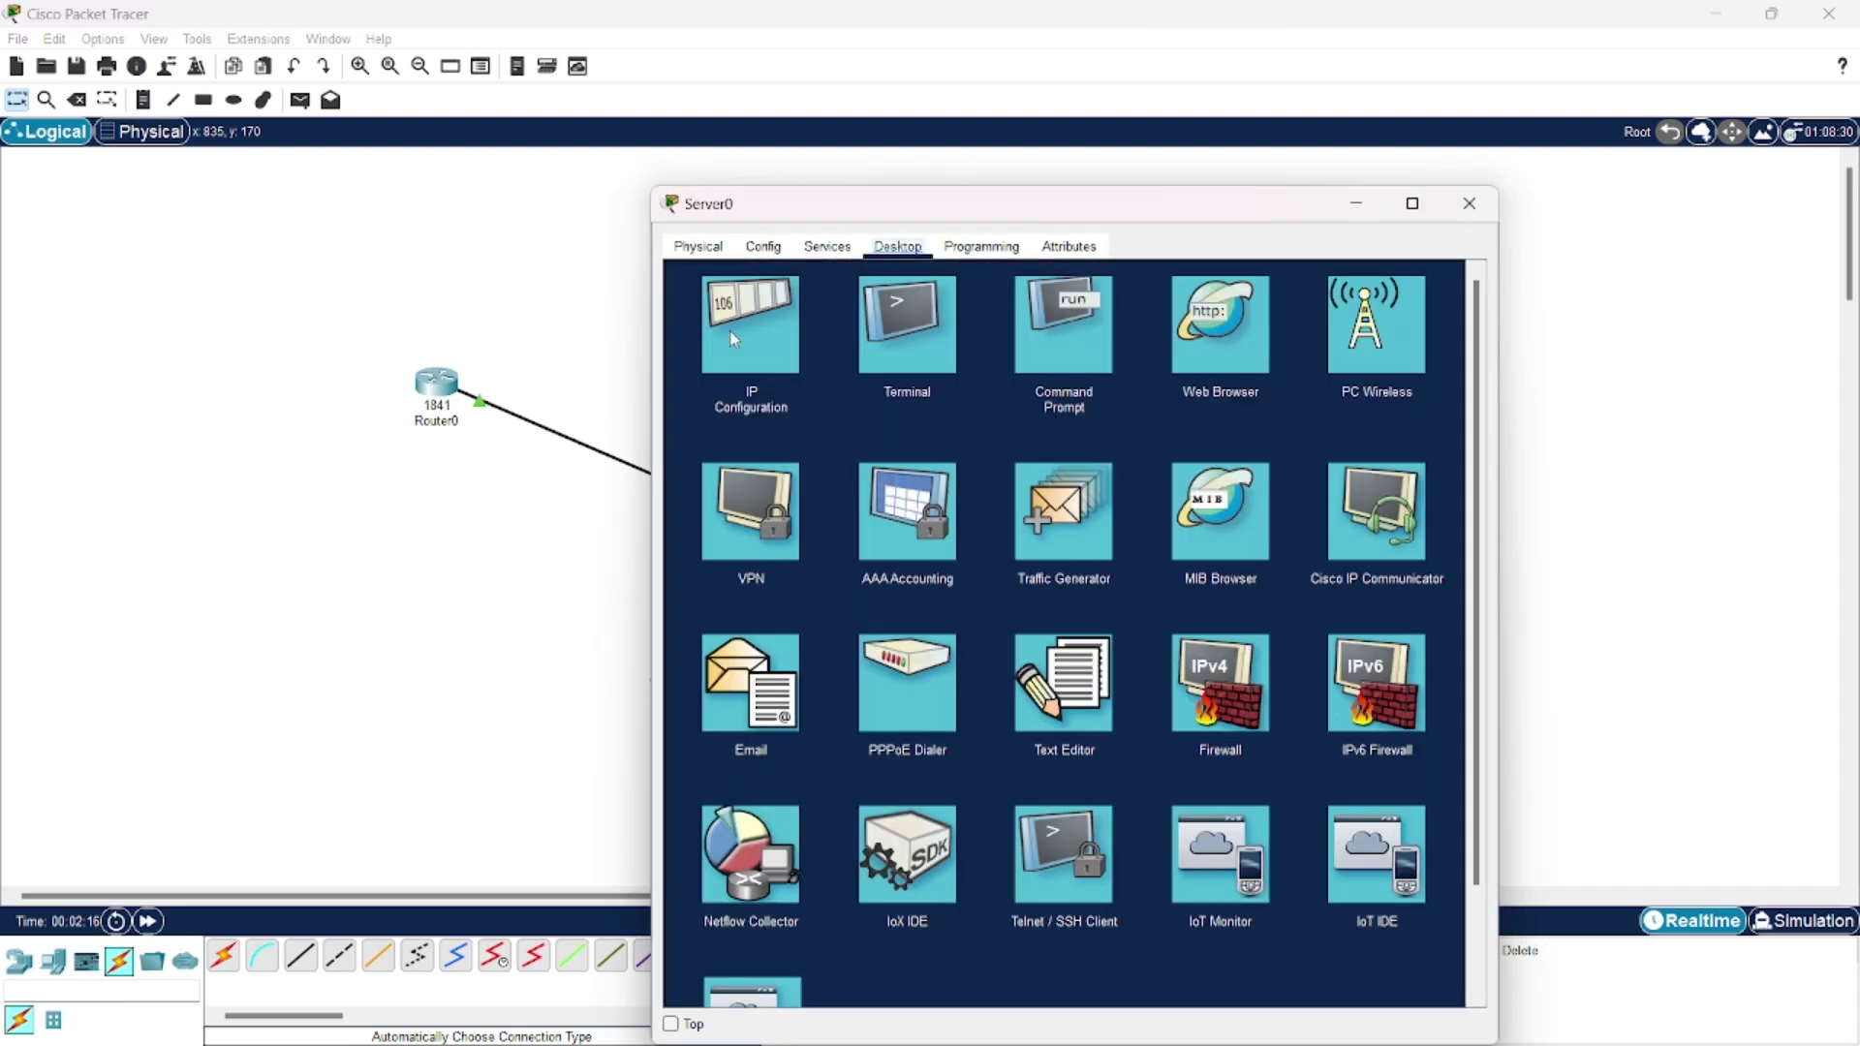
left_click(714, 337)
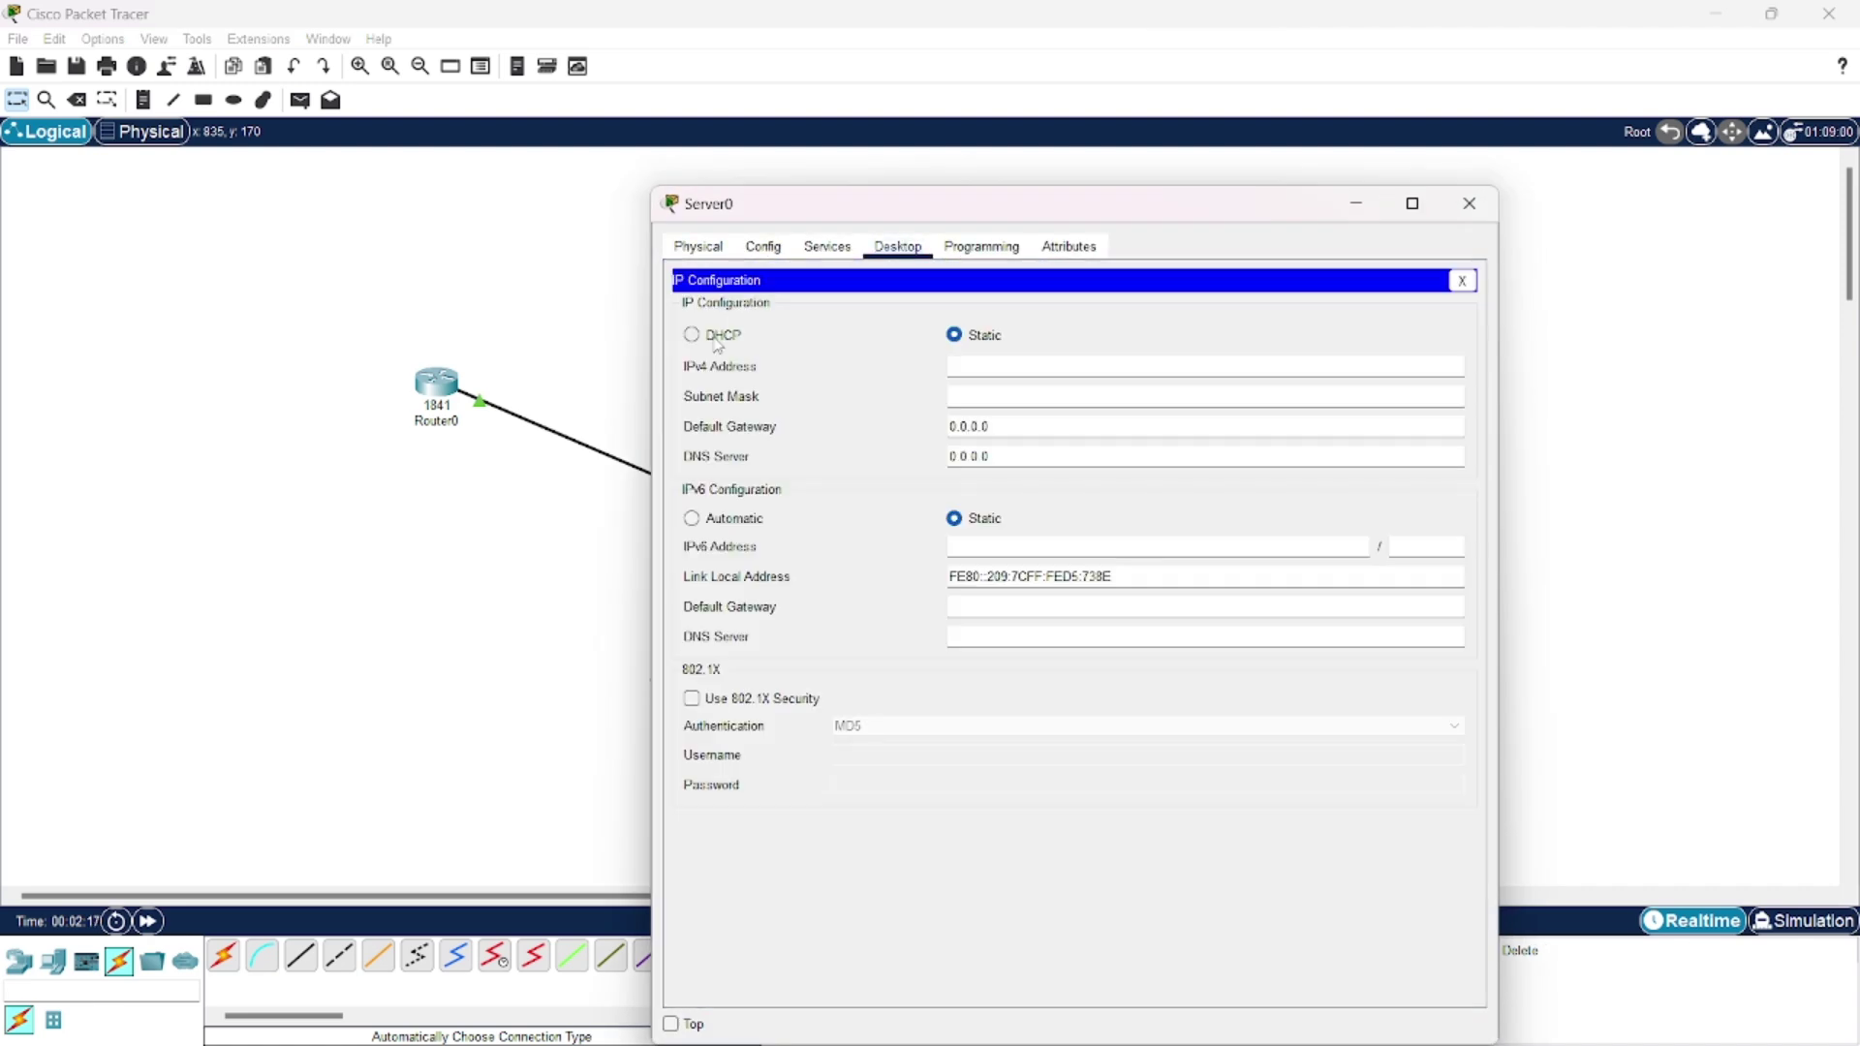
left_click(951, 368)
type("198.168.10.2")
left_click(994, 398)
left_click(1003, 424)
double_click(1004, 422)
type("198.168.10.1")
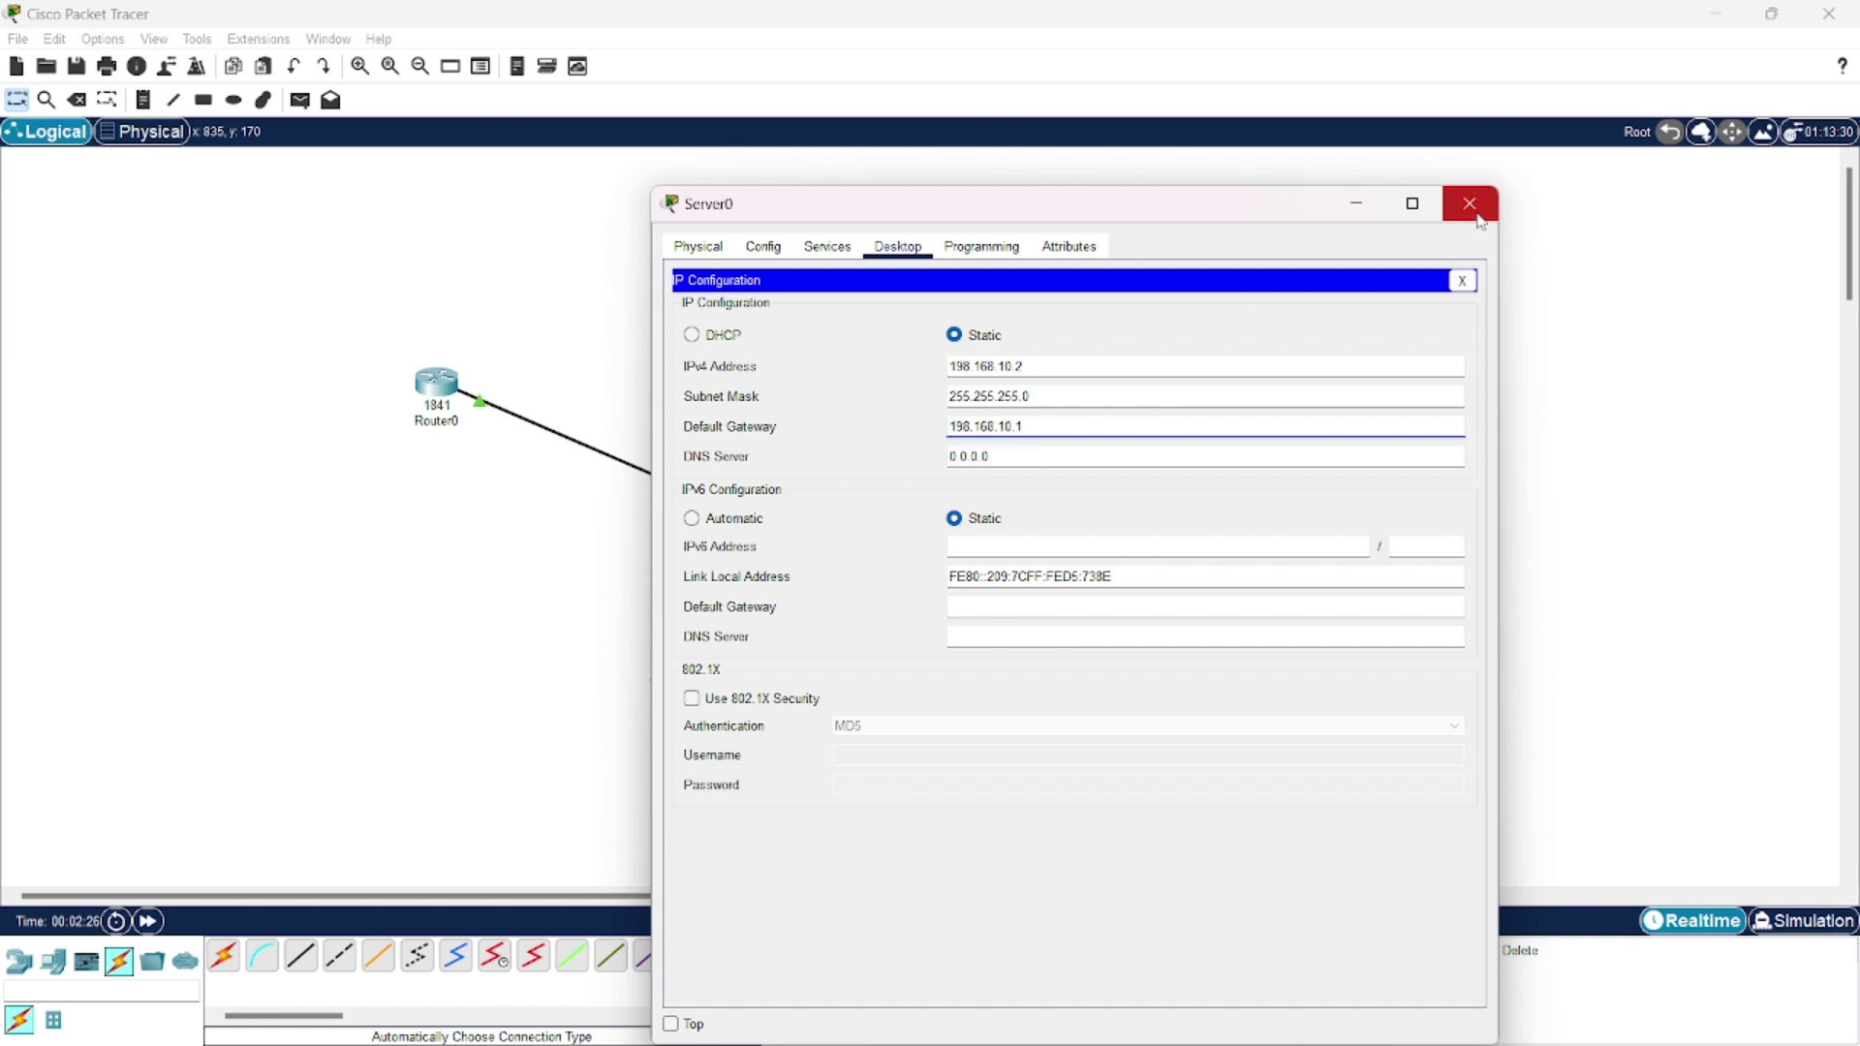
Step: Set the domain name of Server0's email service to gmail.com
left_click(830, 247)
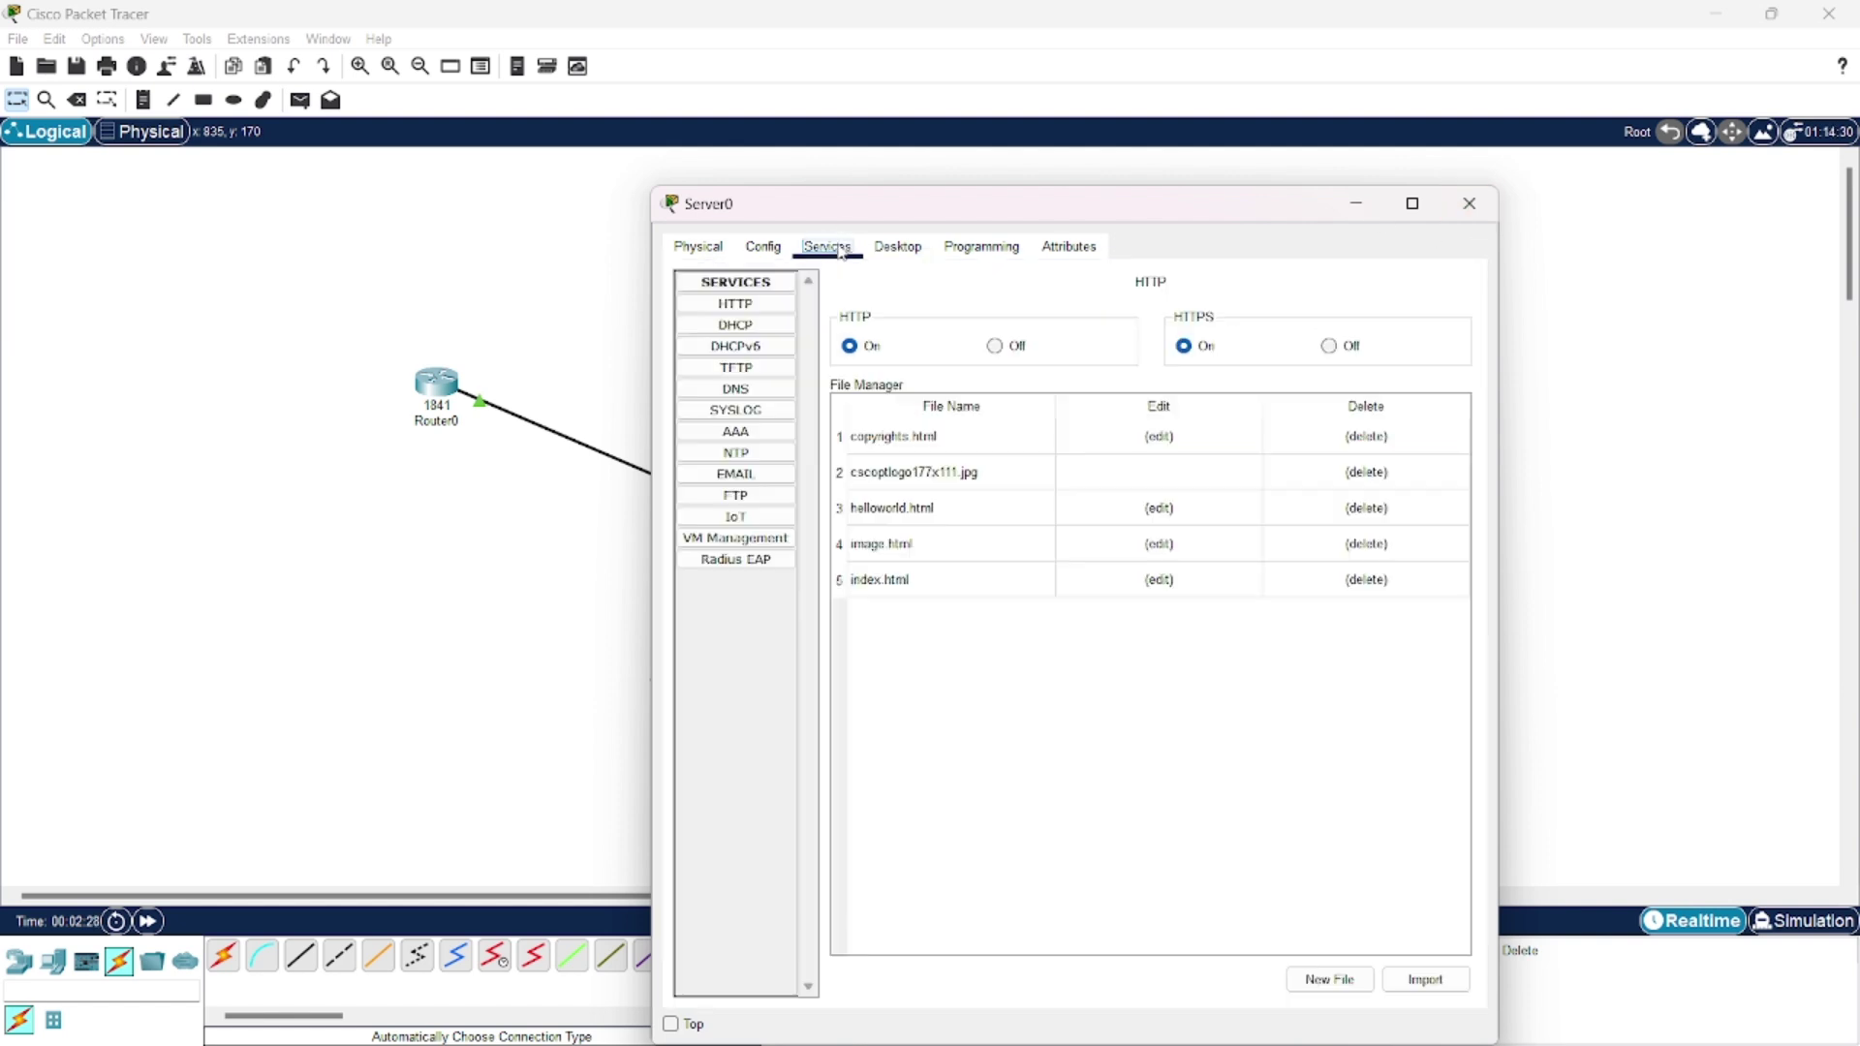
left_click(750, 477)
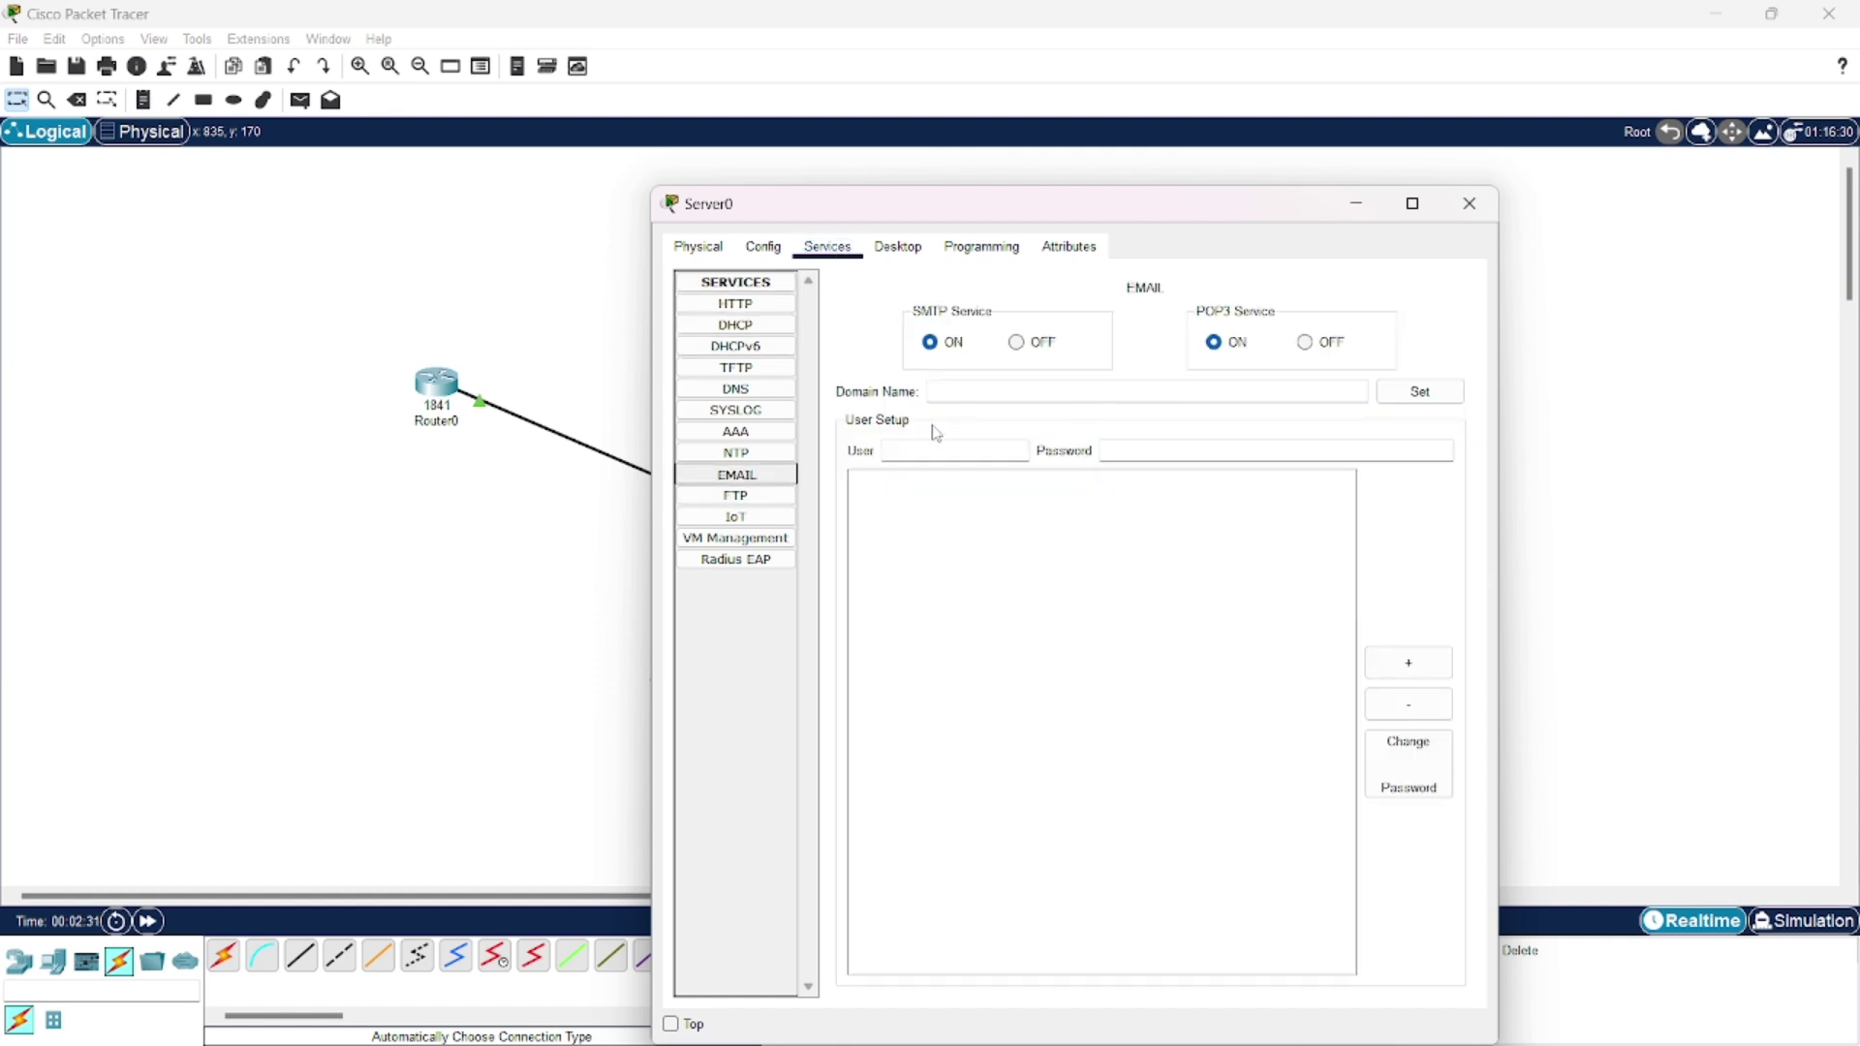
left_click(1017, 388)
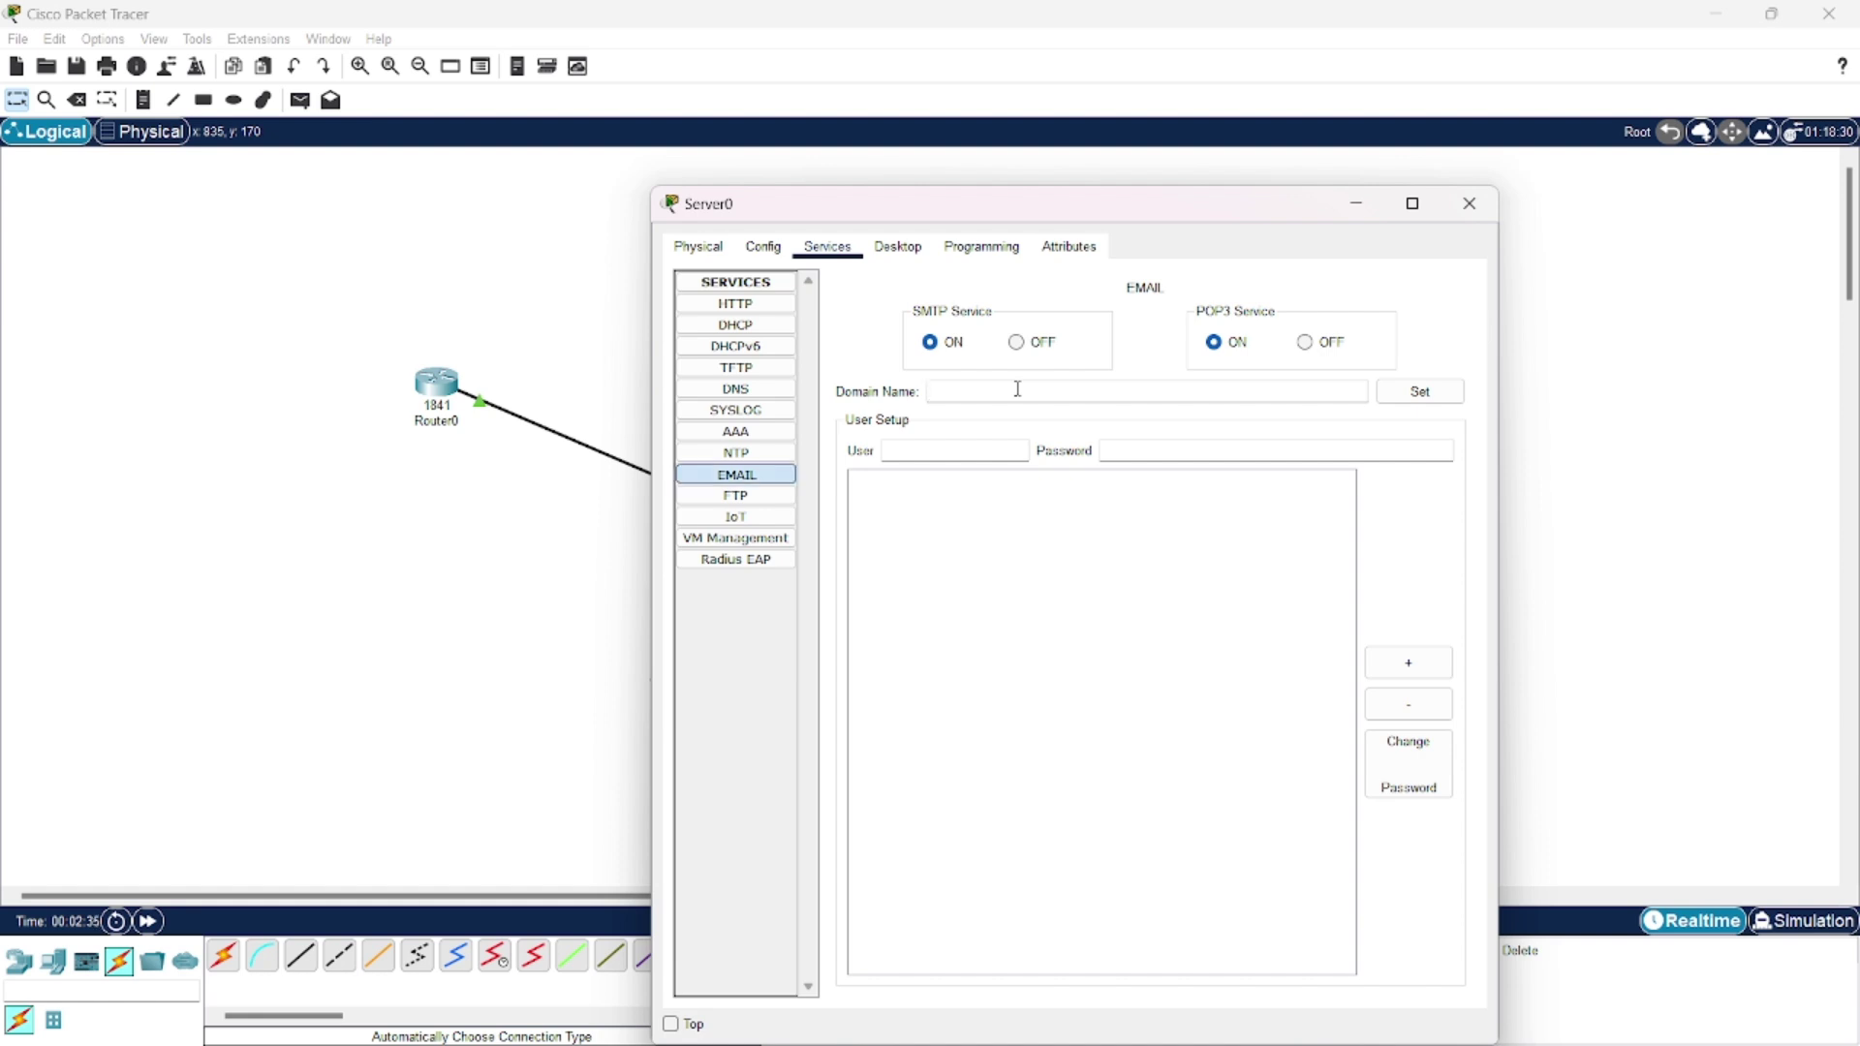
type("gmail.com")
left_click(1415, 393)
Step: Add the first mail user account with its password
type("bc")
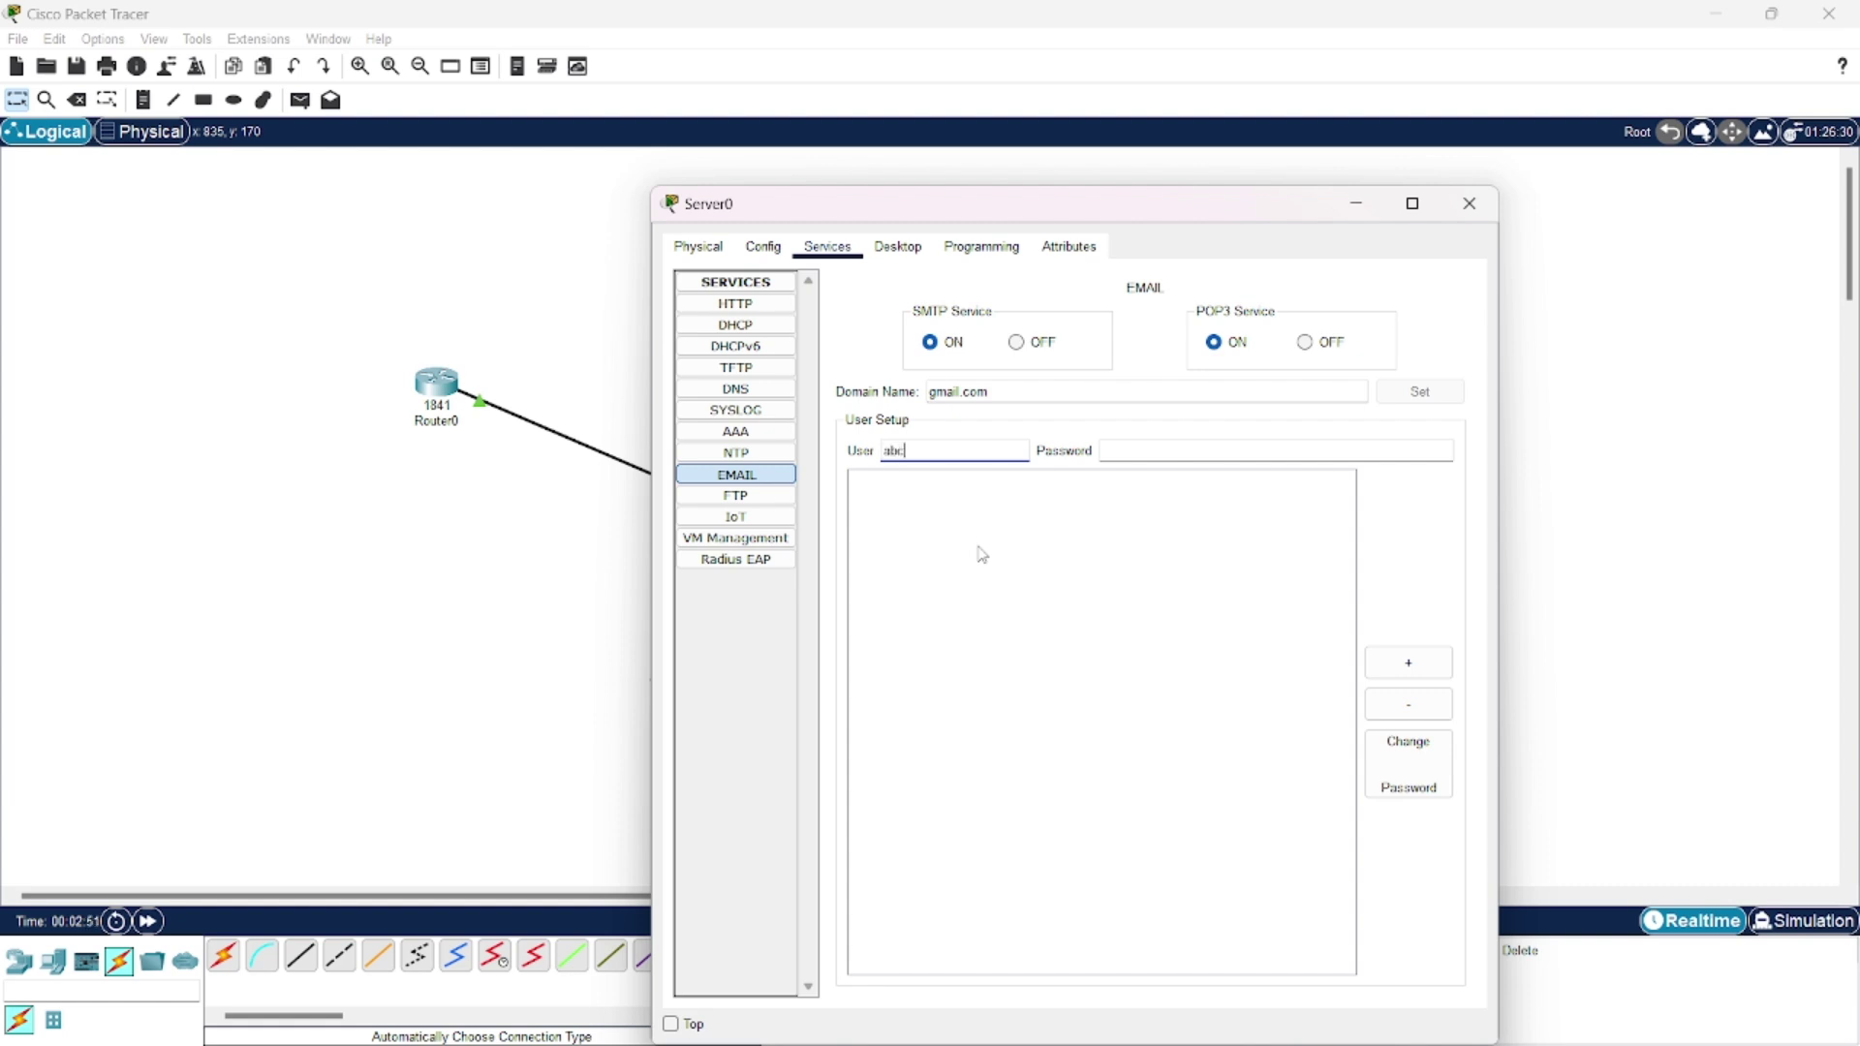
left_click(1217, 452)
type("abc")
key("BackSpace")
key("BackSpace")
key("BackSpace")
type("123")
left_click(1409, 663)
Step: Add a second mail user account with its password
left_click(974, 451)
type("def")
left_click(1139, 448)
type("123")
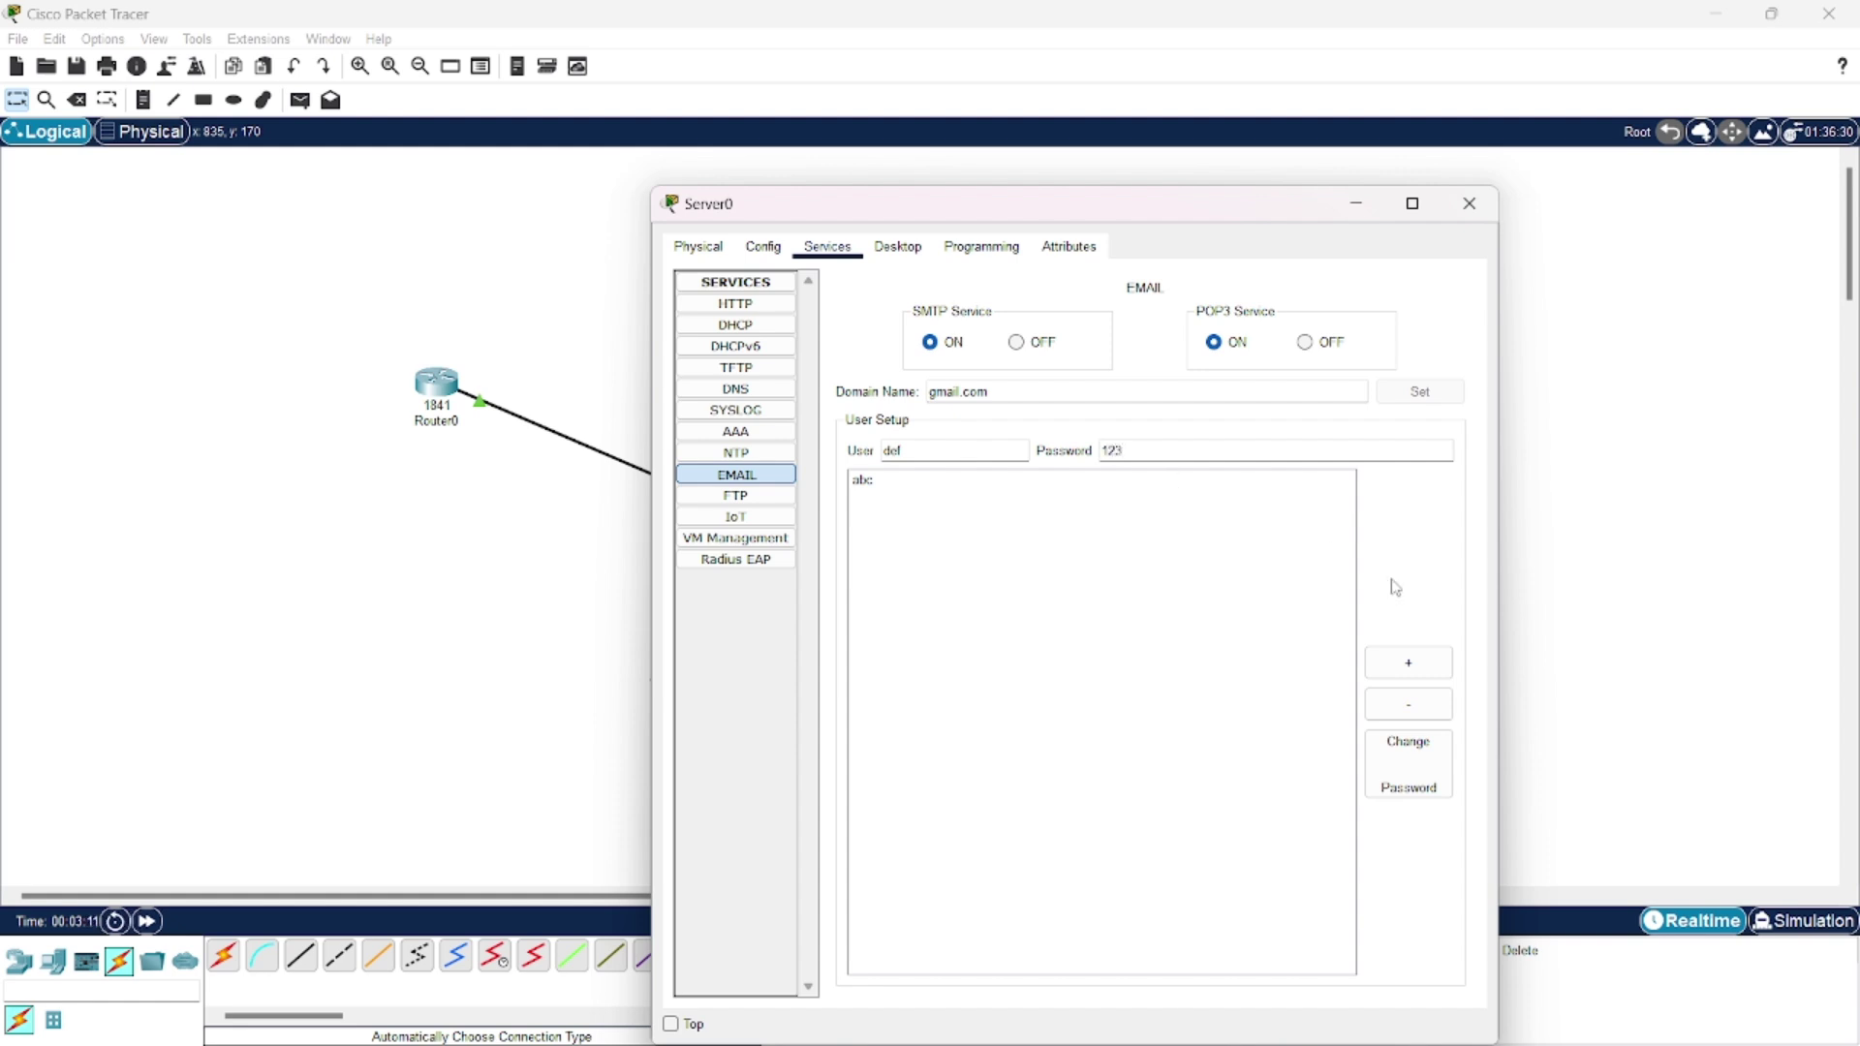
left_click(1440, 678)
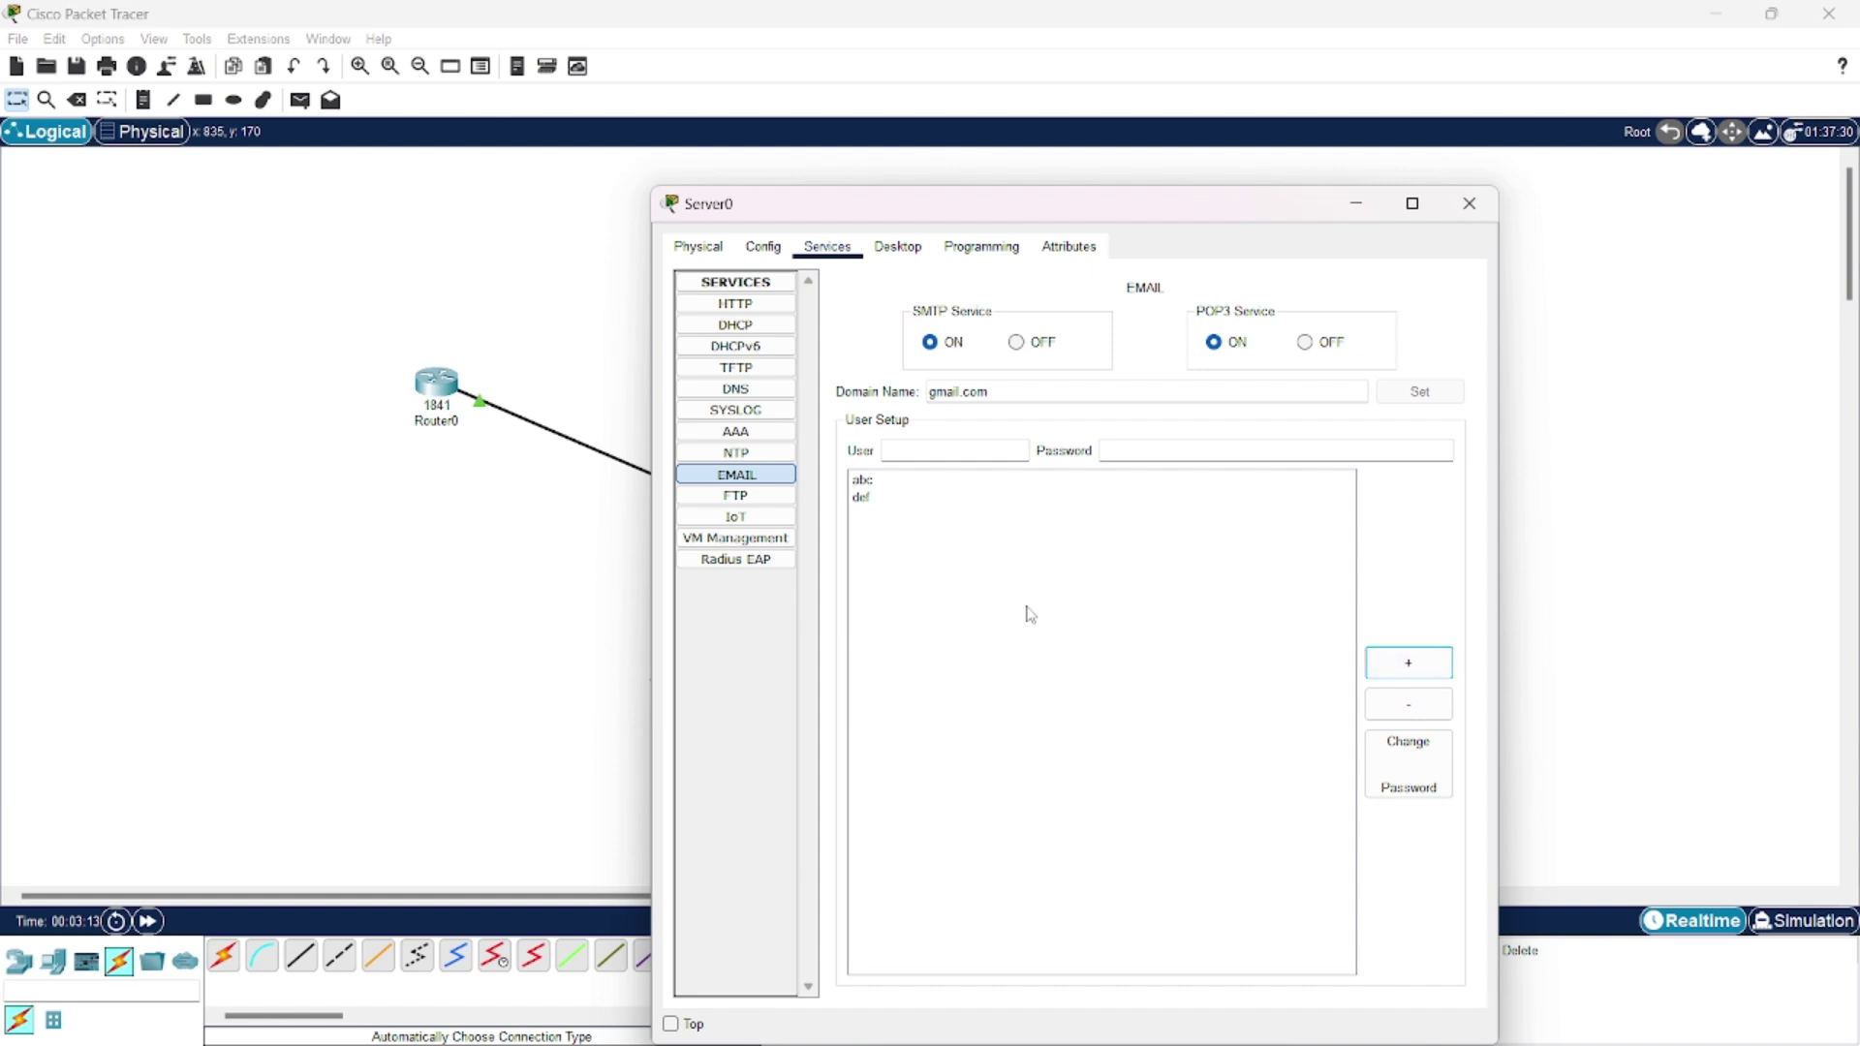
Step: Turn Server0's DHCP service on and save the pool with default gateway 198.168.10.1
left_click(755, 327)
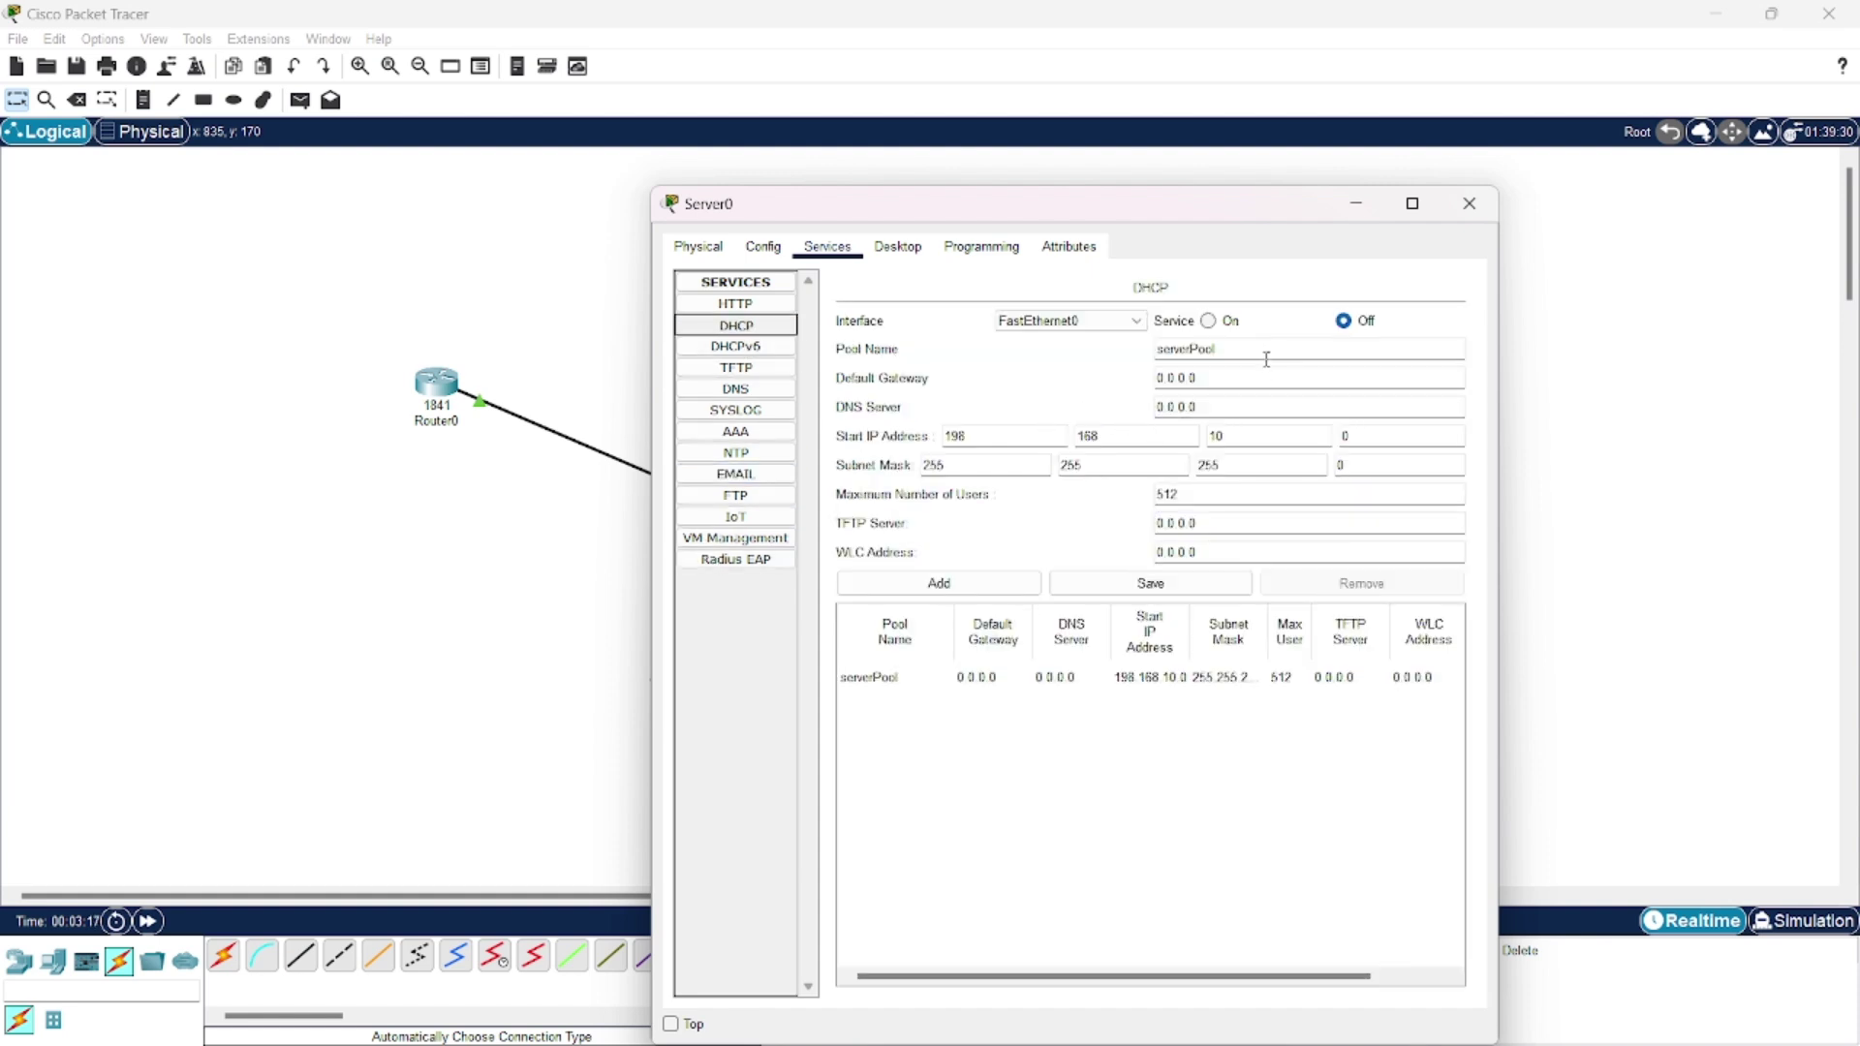
left_click(1224, 323)
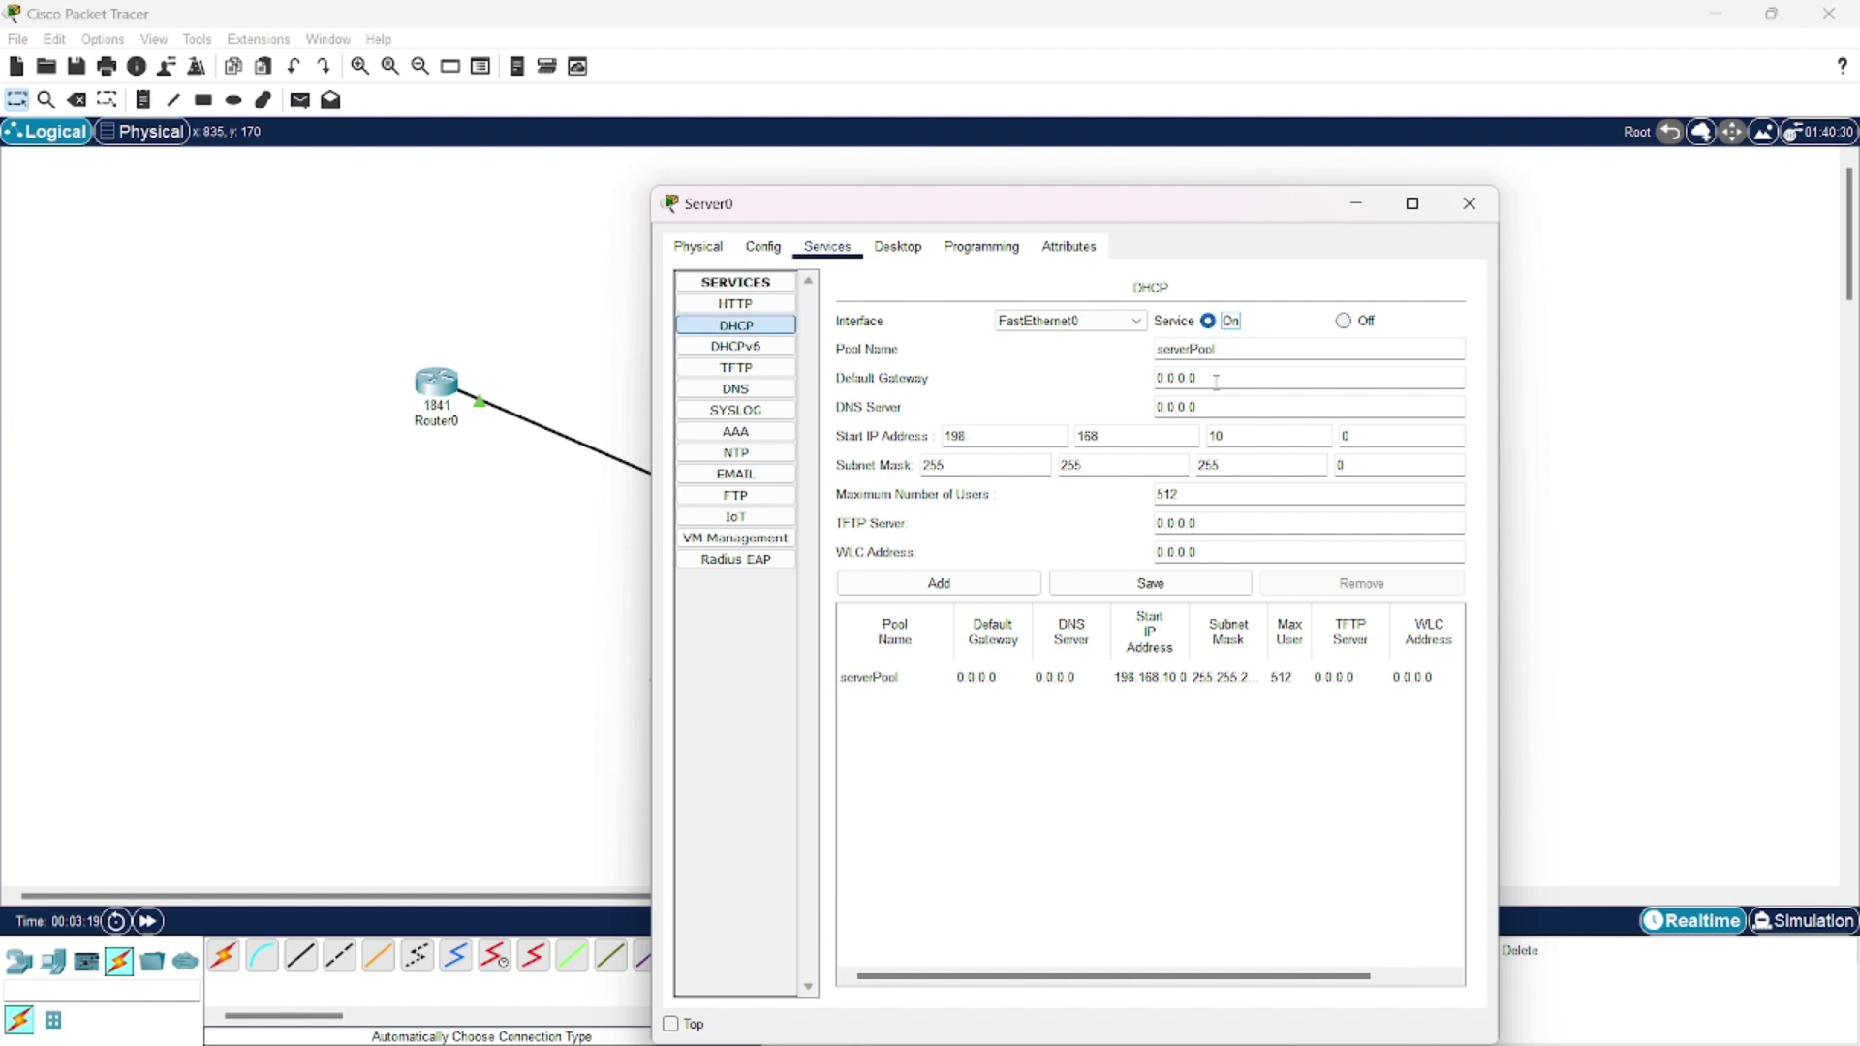
left_click_drag(1215, 381, 1130, 392)
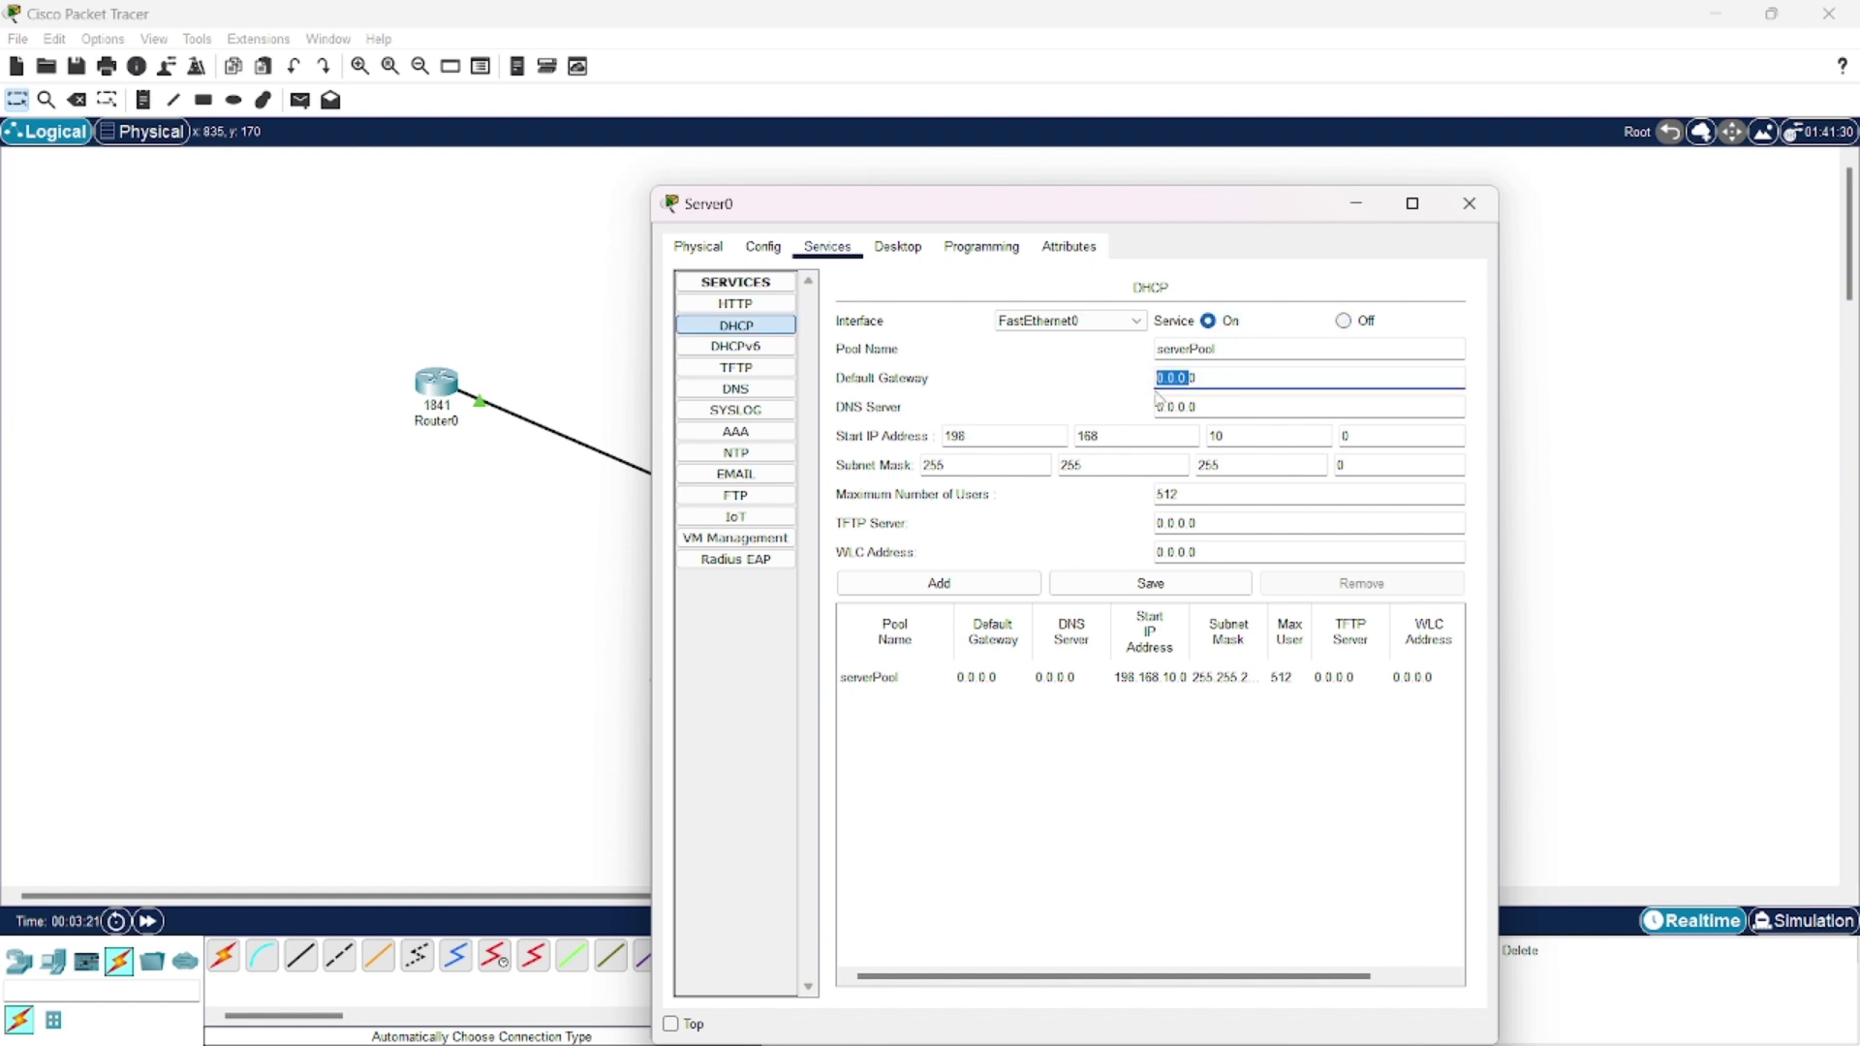
key("BackSpace")
type("198.168.10.1")
left_click(1150, 587)
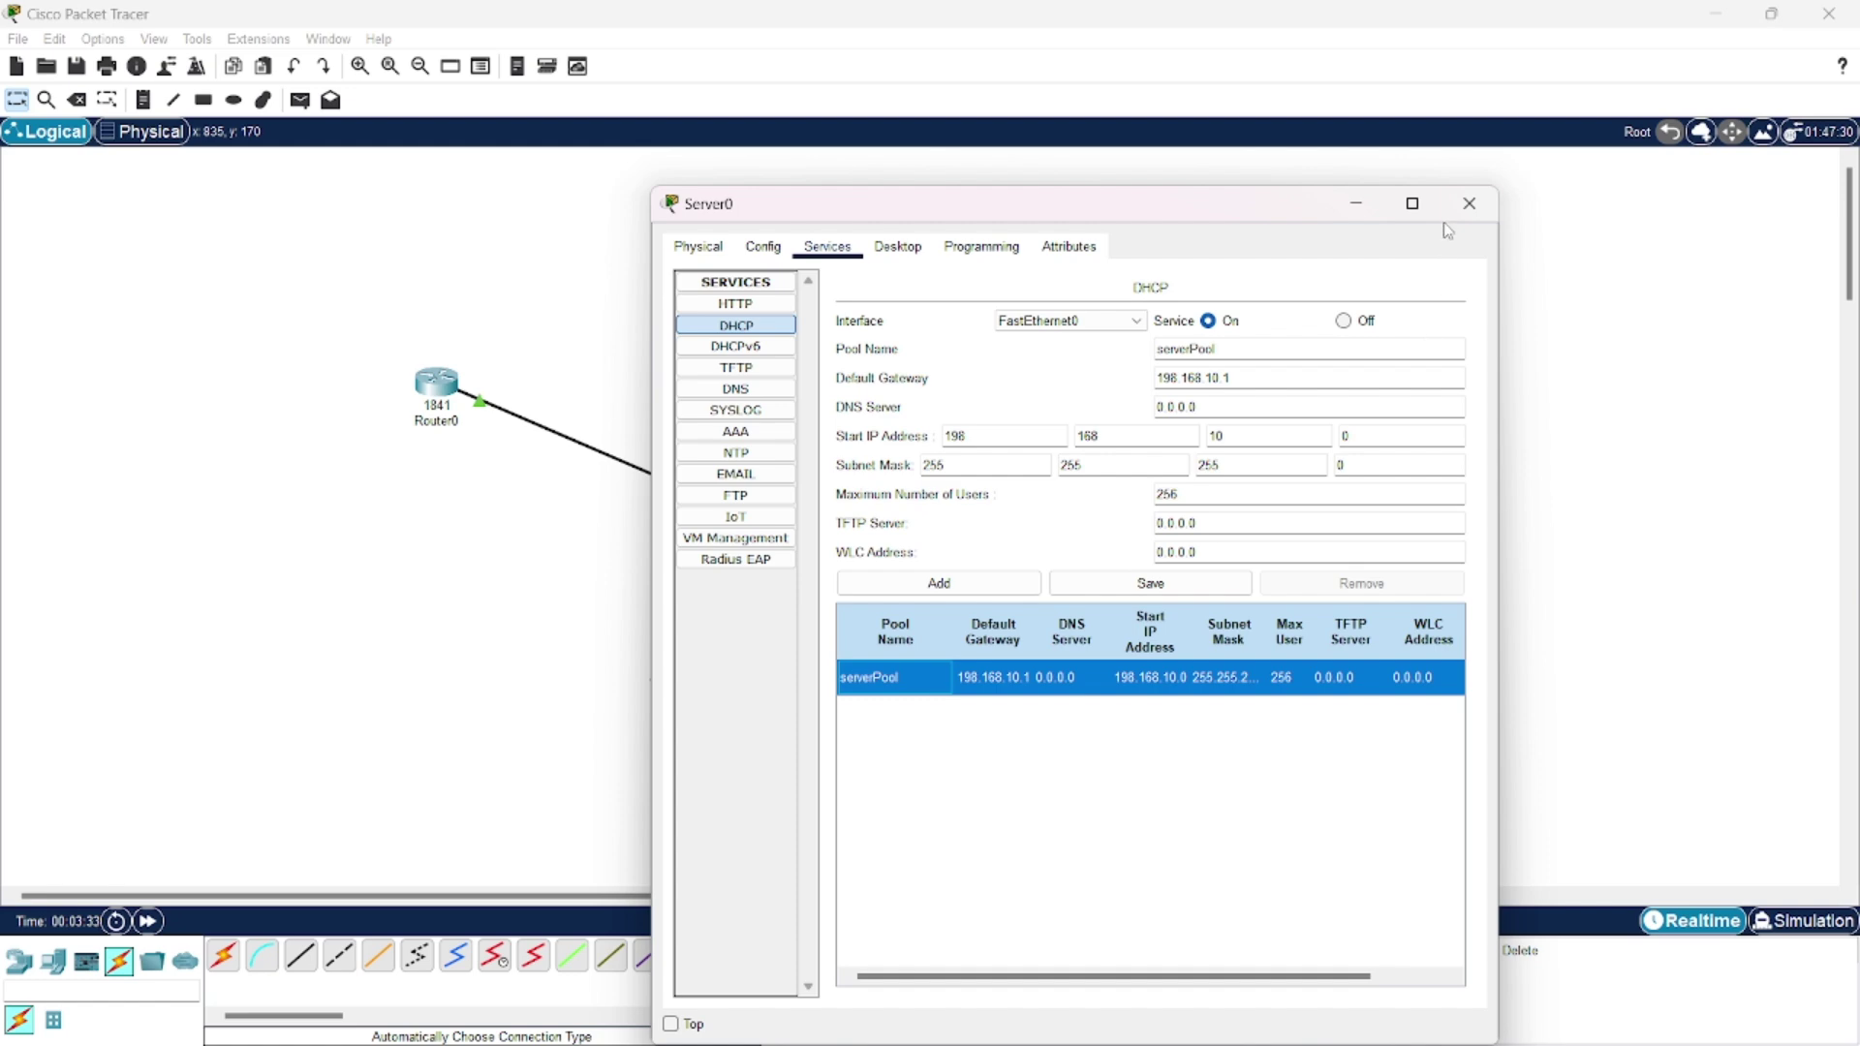
left_click(1465, 207)
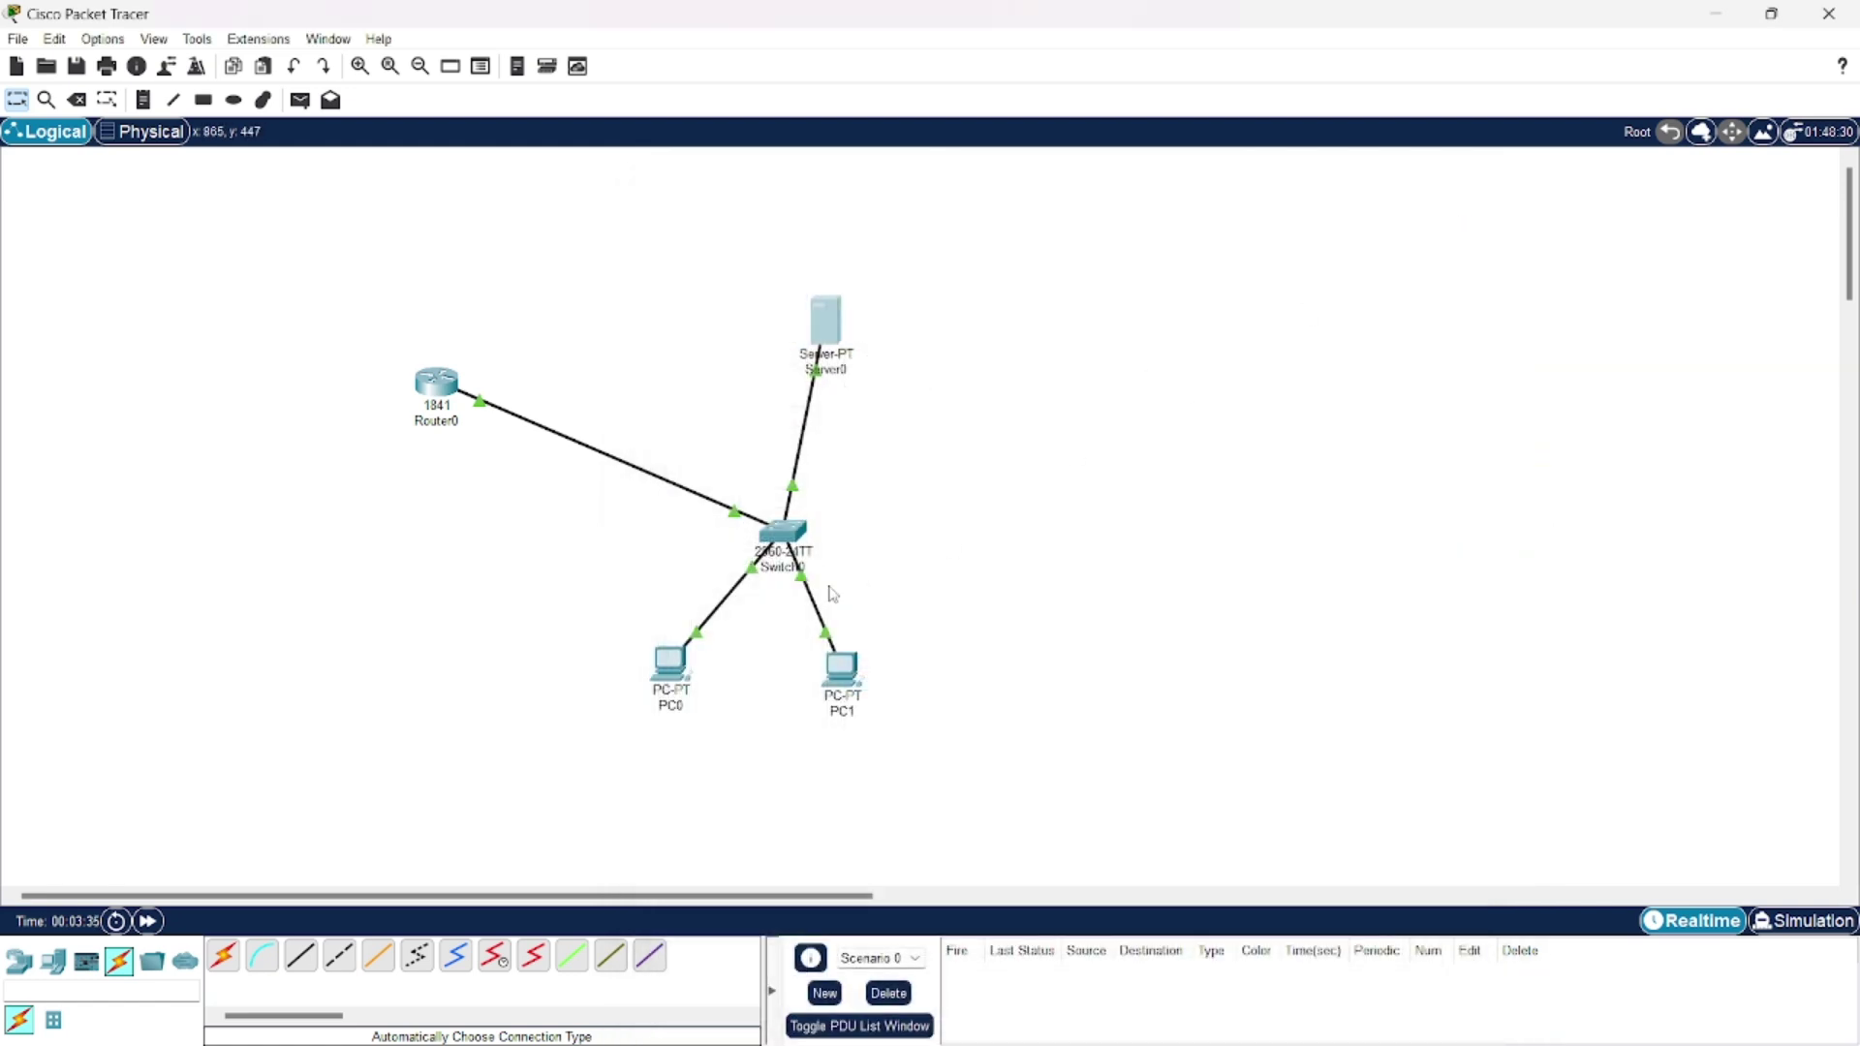
Step: Switch PC0's IP configuration to DHCP so it leases 198.168.10.3
left_click(670, 663)
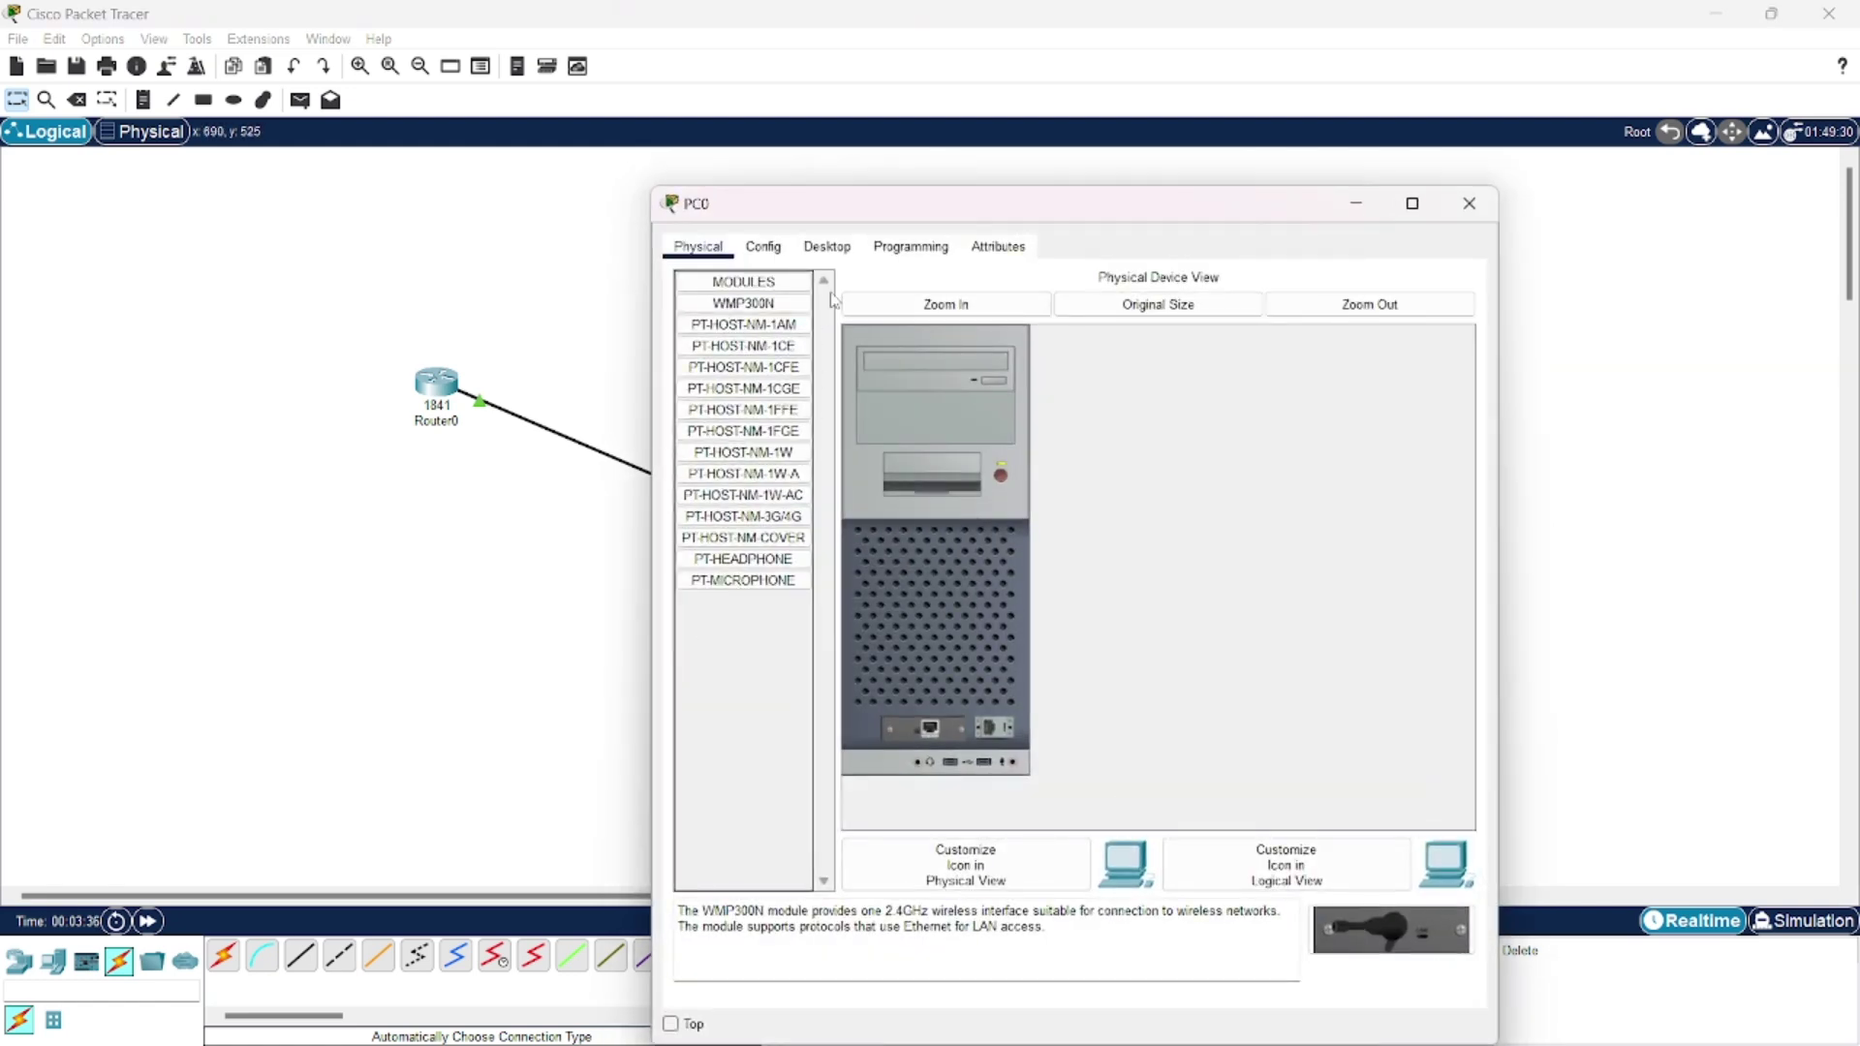
left_click(1468, 202)
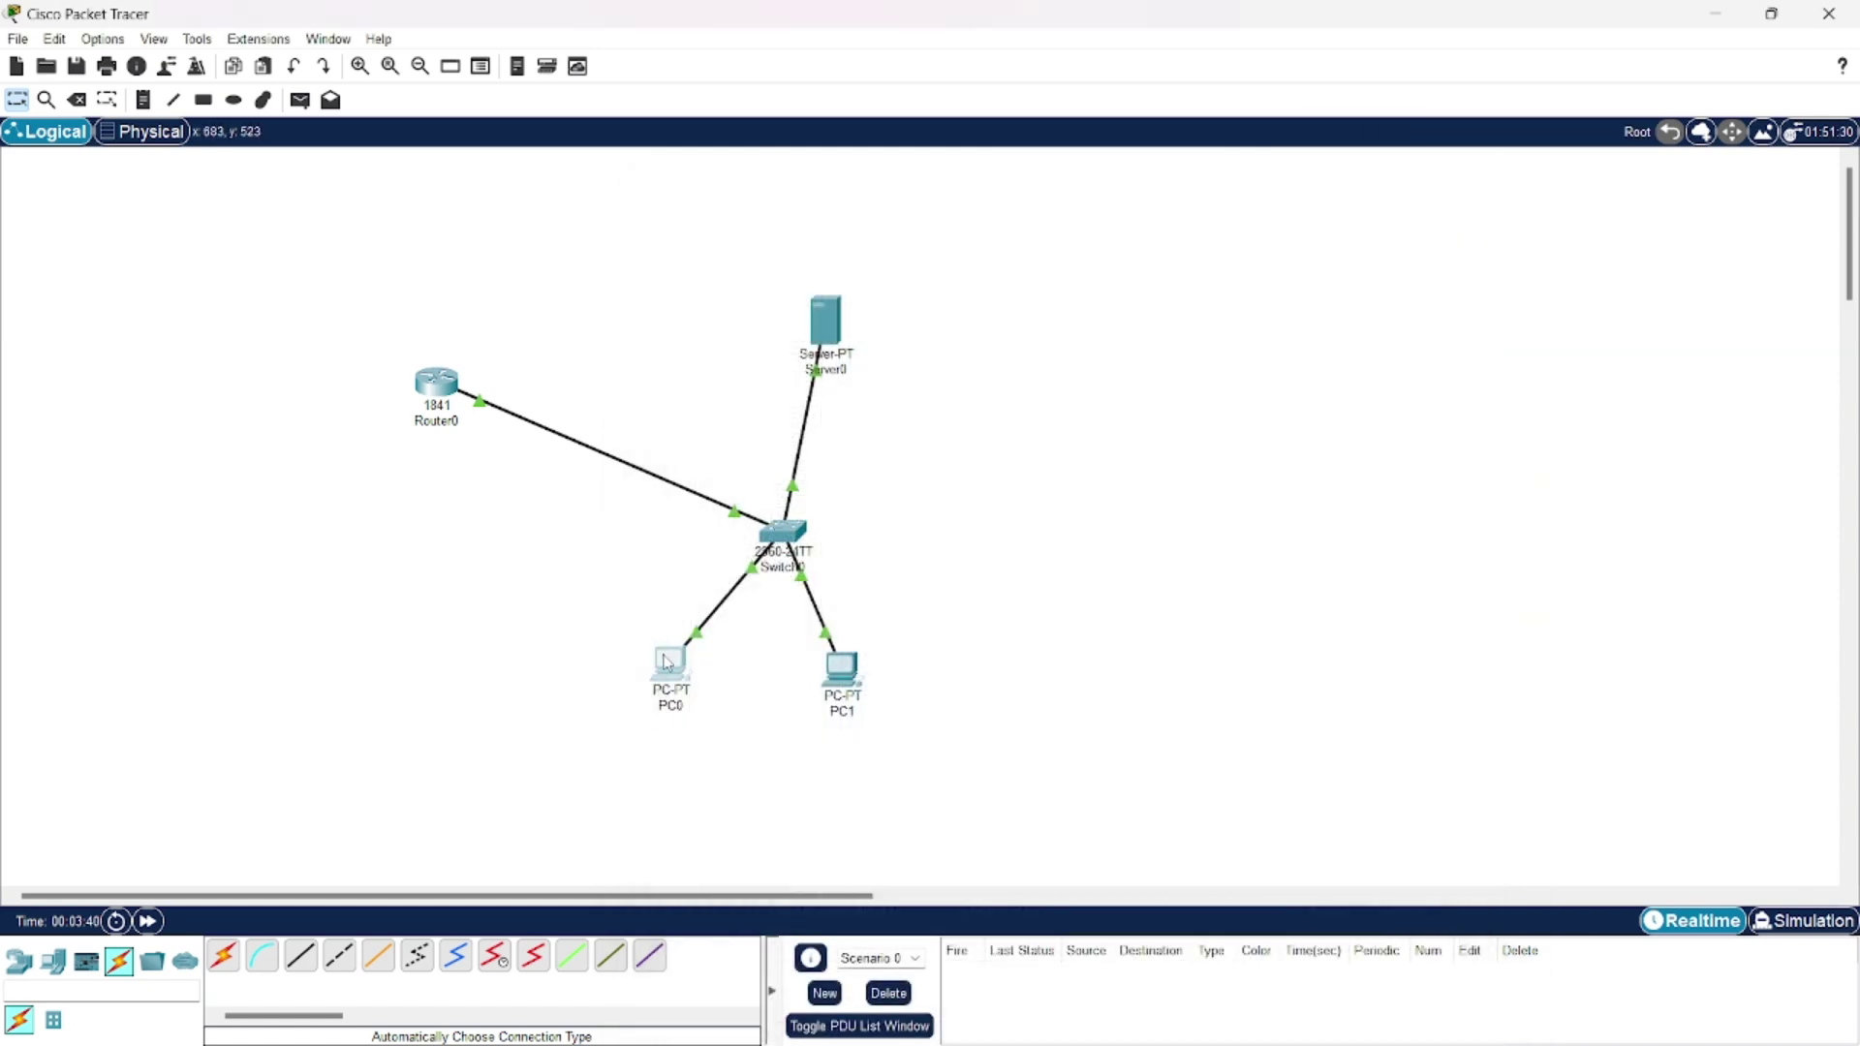
mouse_move(666, 662)
left_click(670, 666)
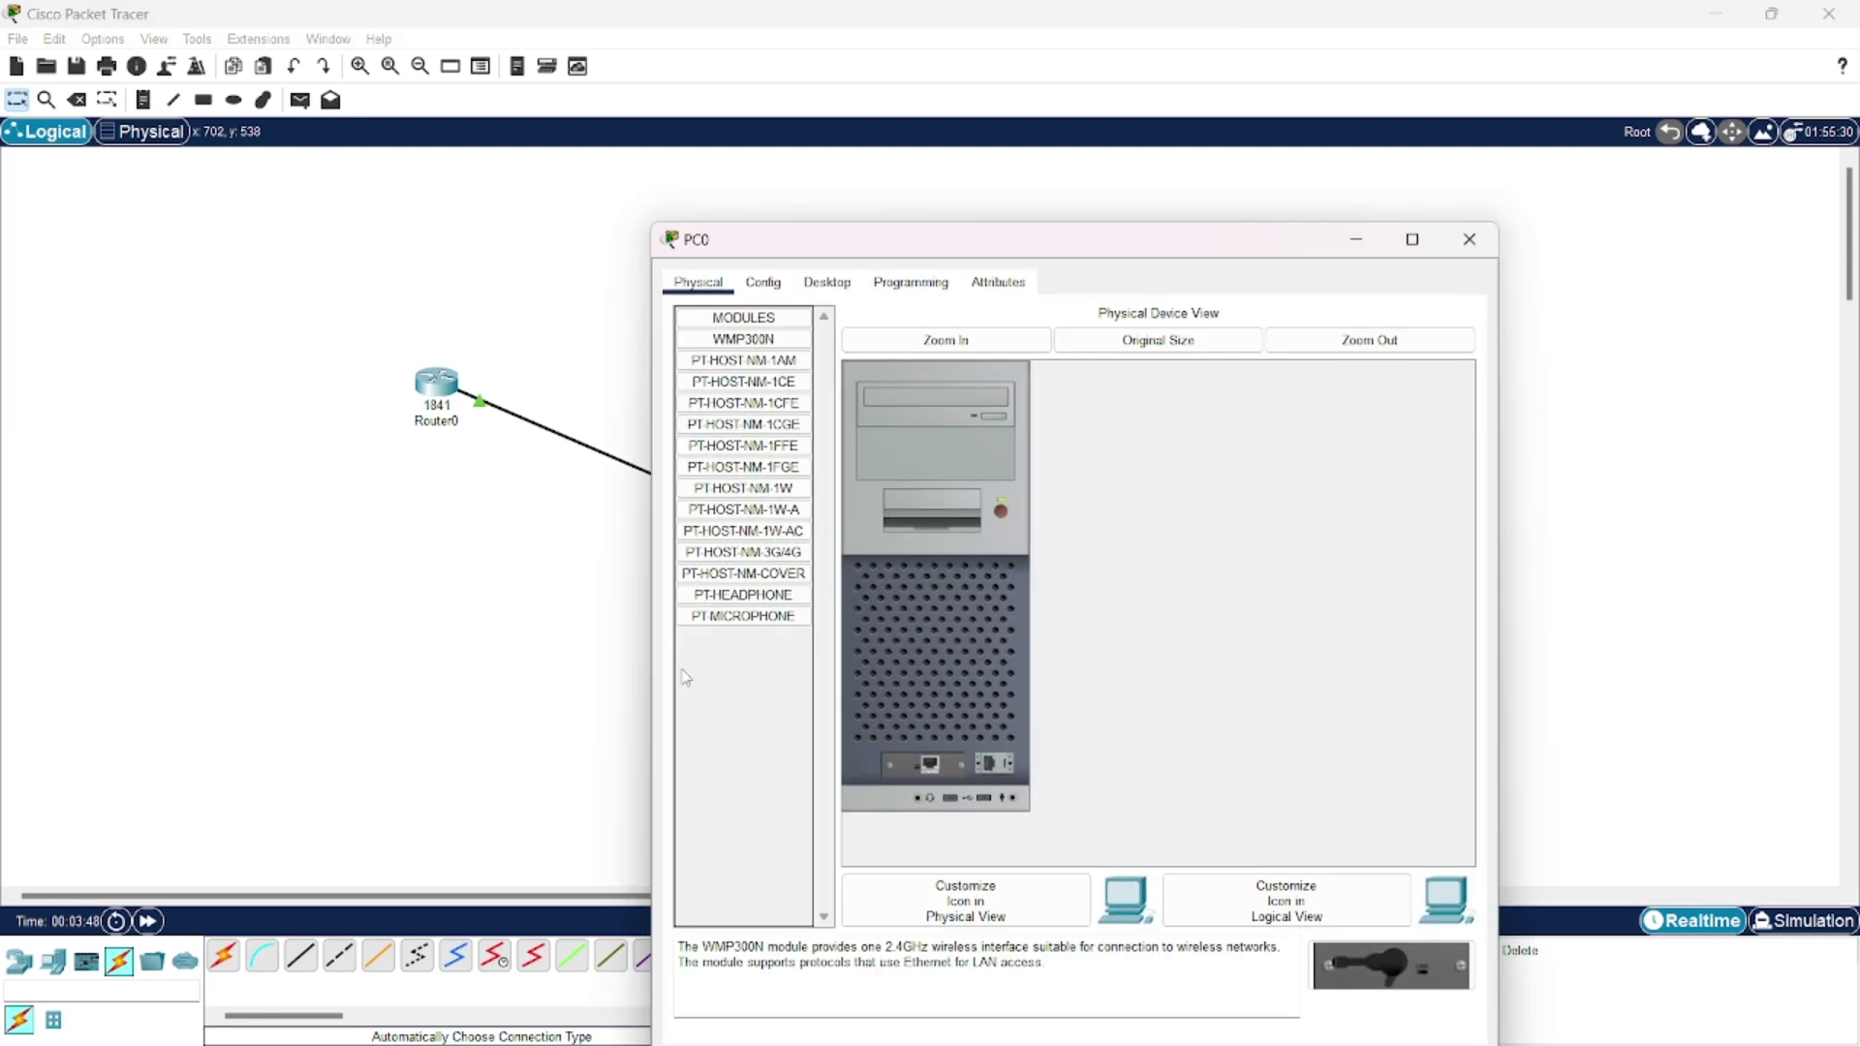
left_click(826, 283)
left_click(753, 397)
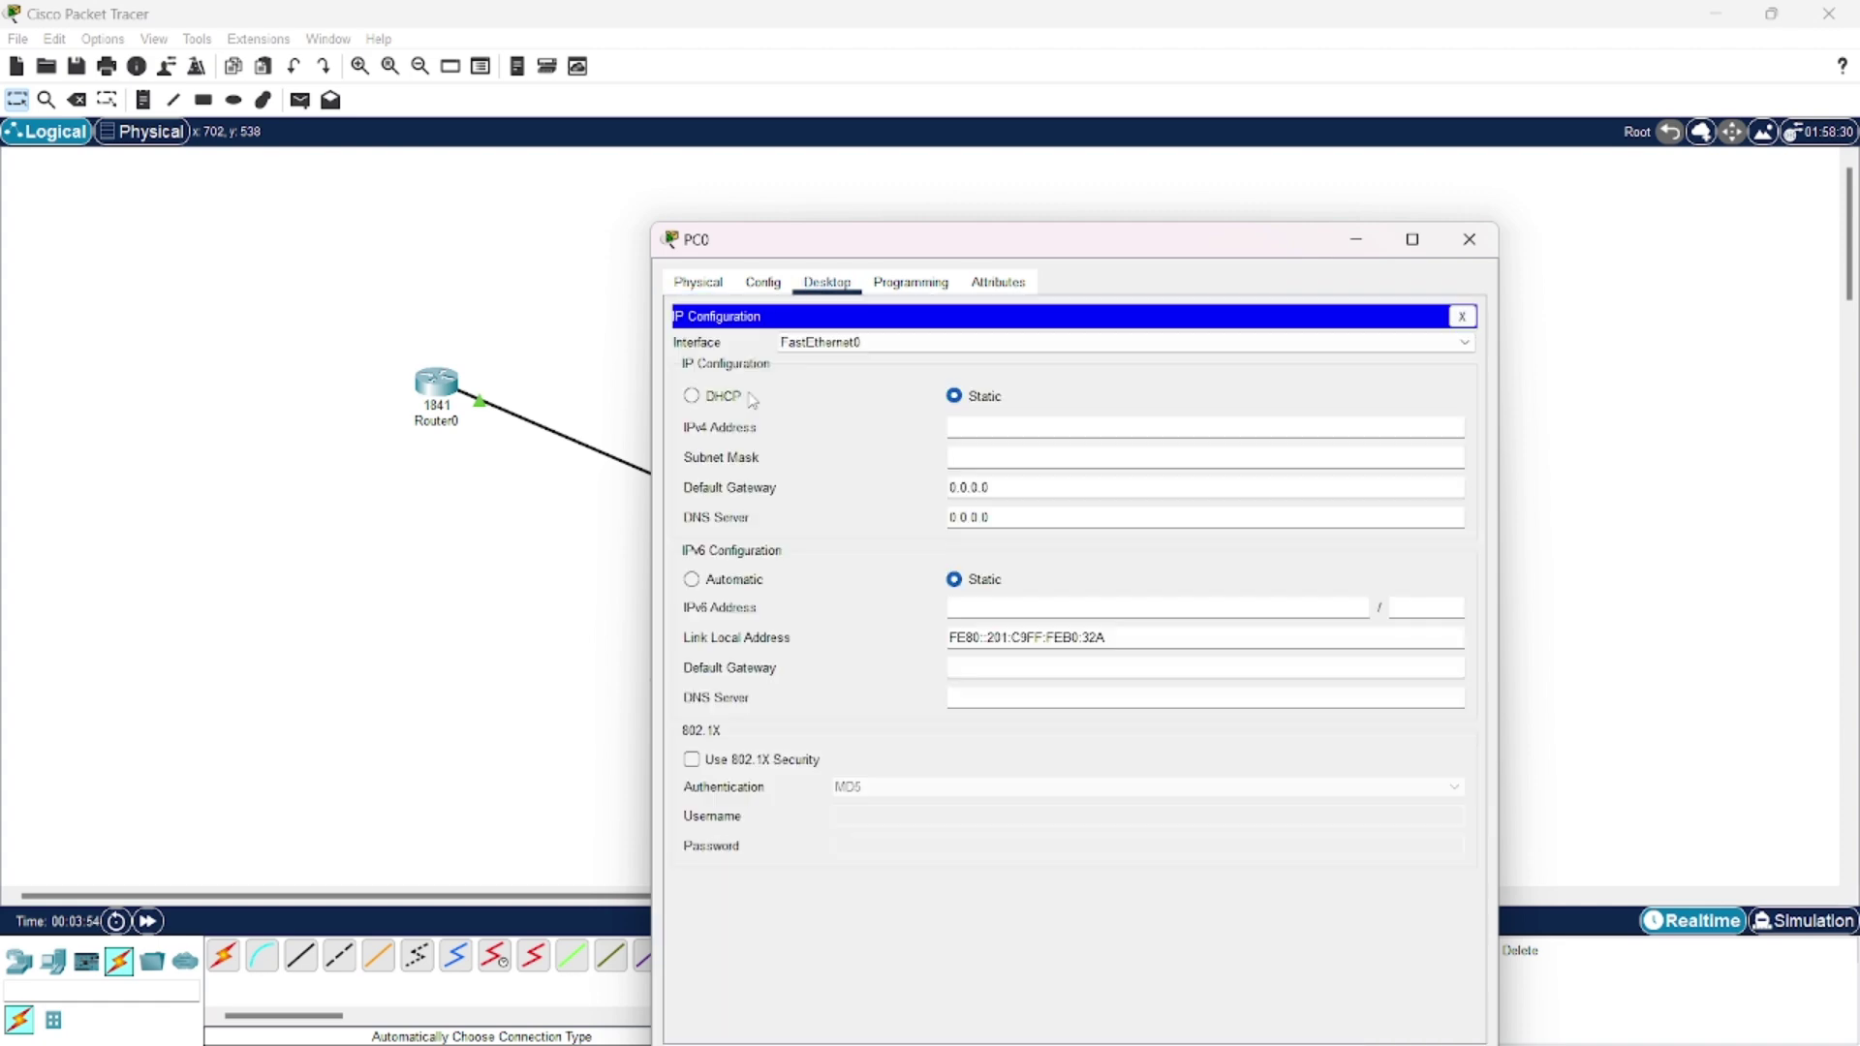
left_click(691, 397)
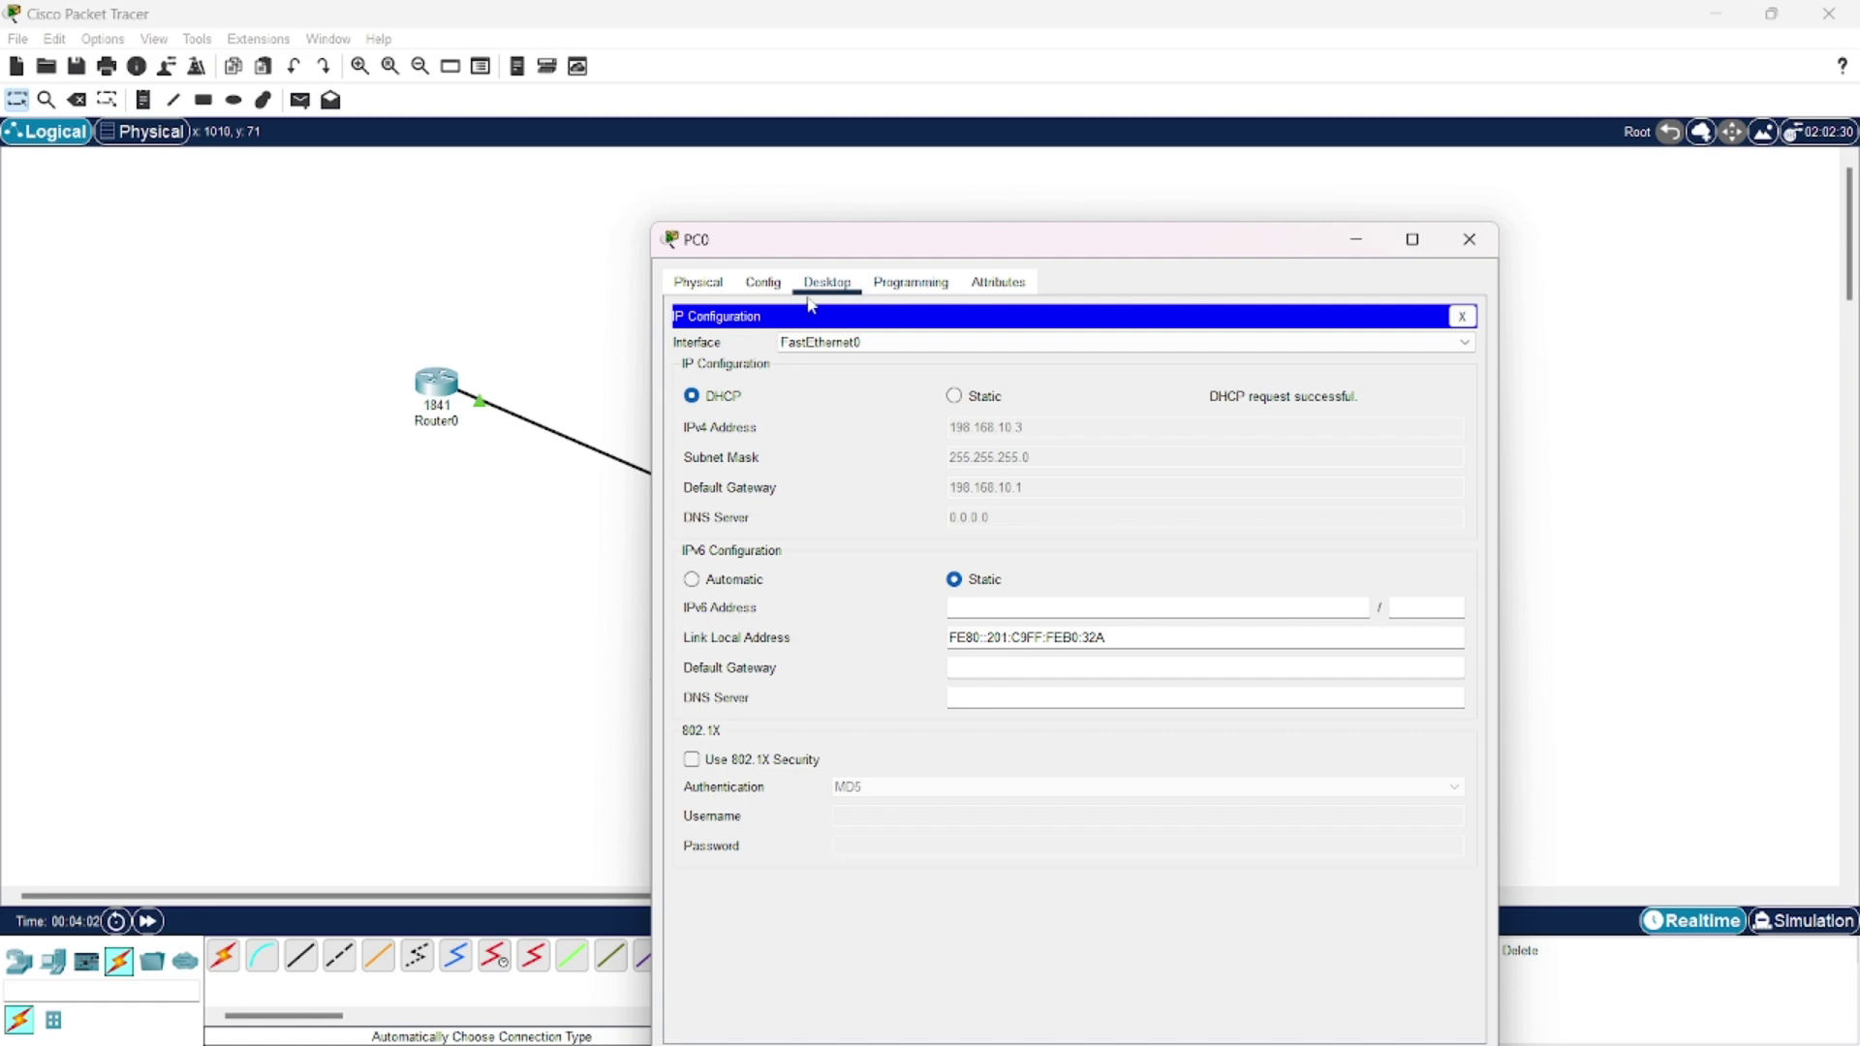
Step: In PC0's email setup, enter the sender's display name and email address
left_click(1463, 316)
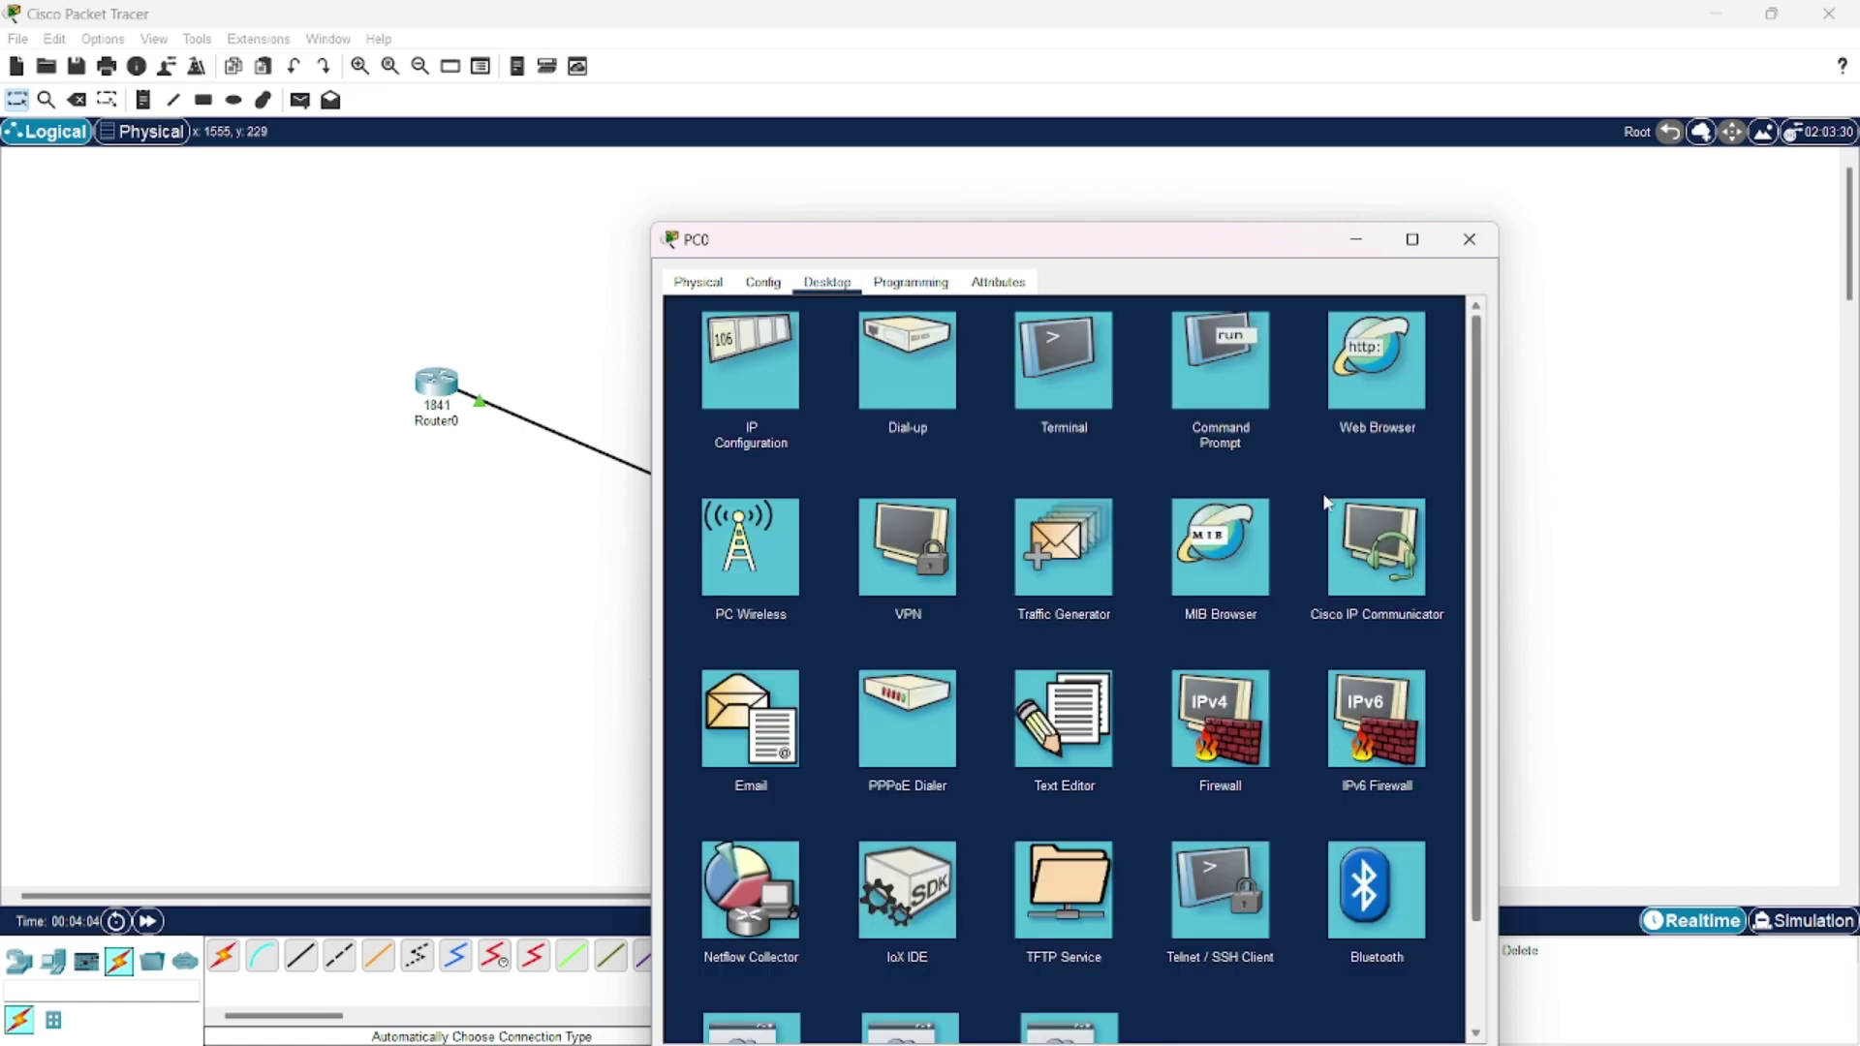
scroll(1235, 744, "down", 2)
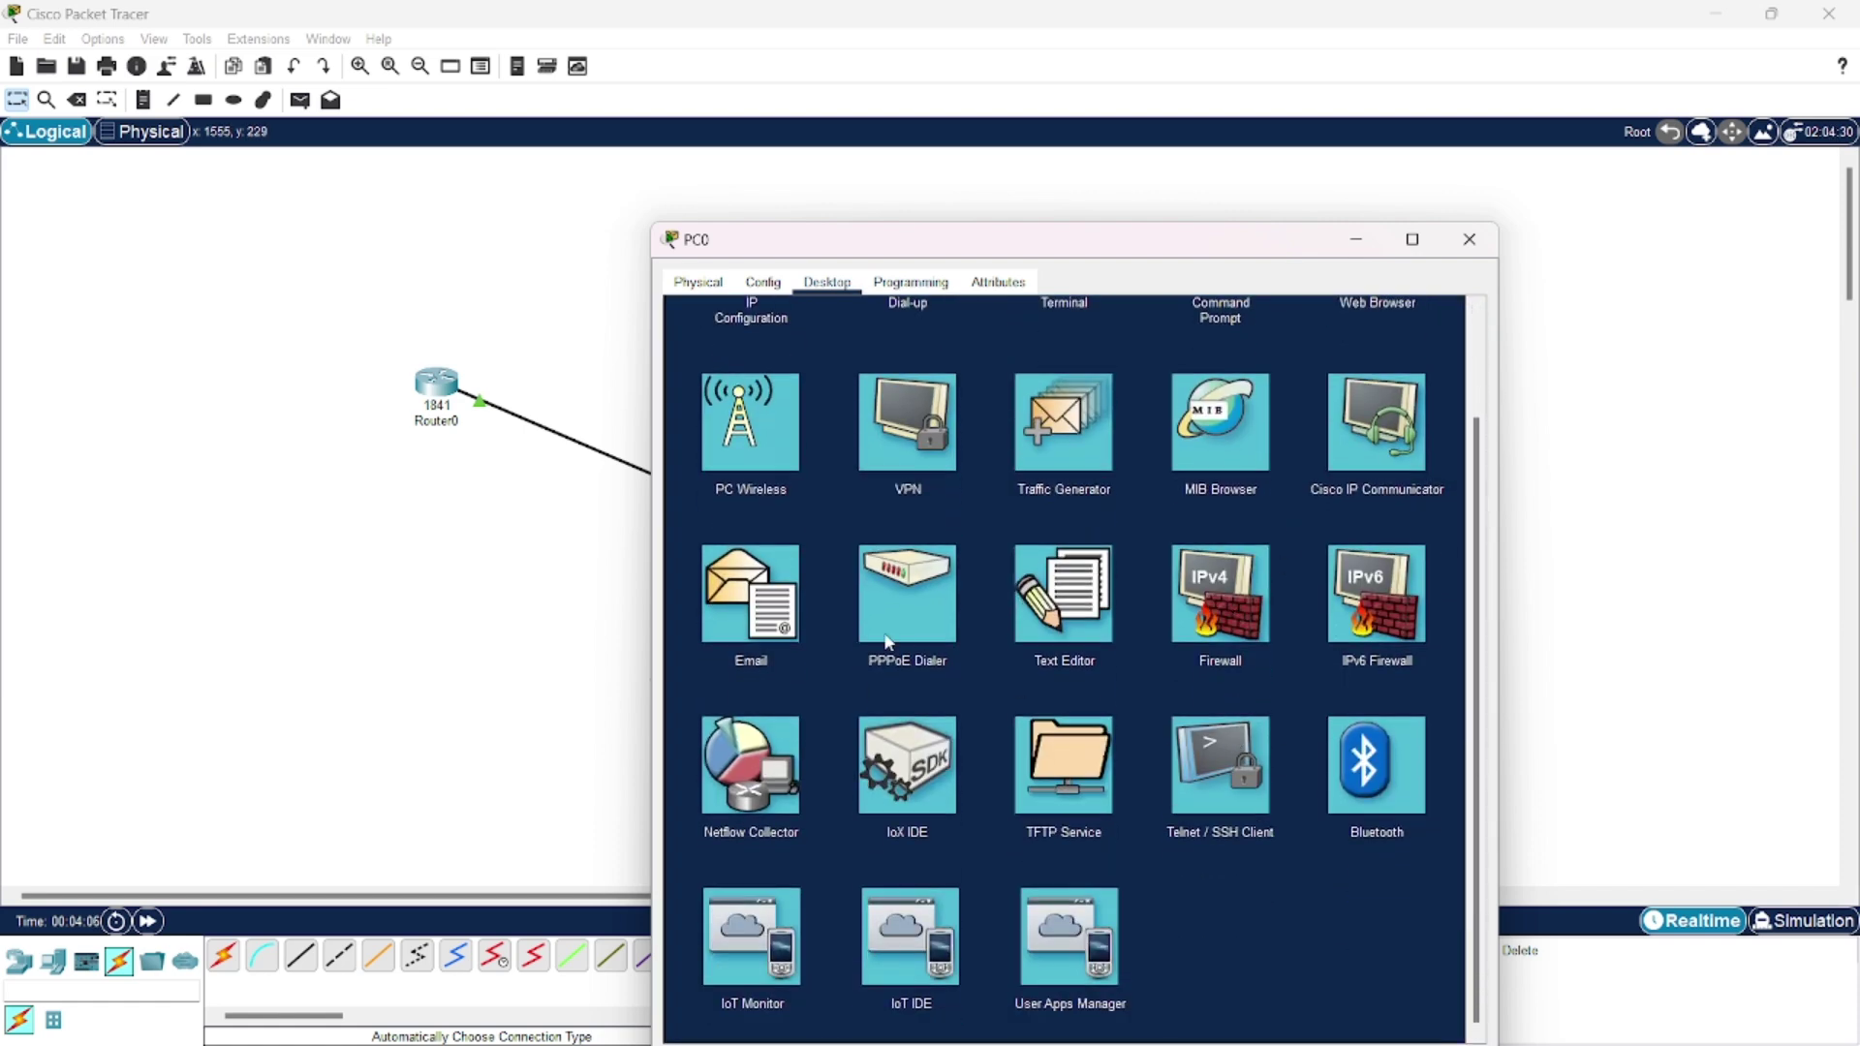
left_click(748, 605)
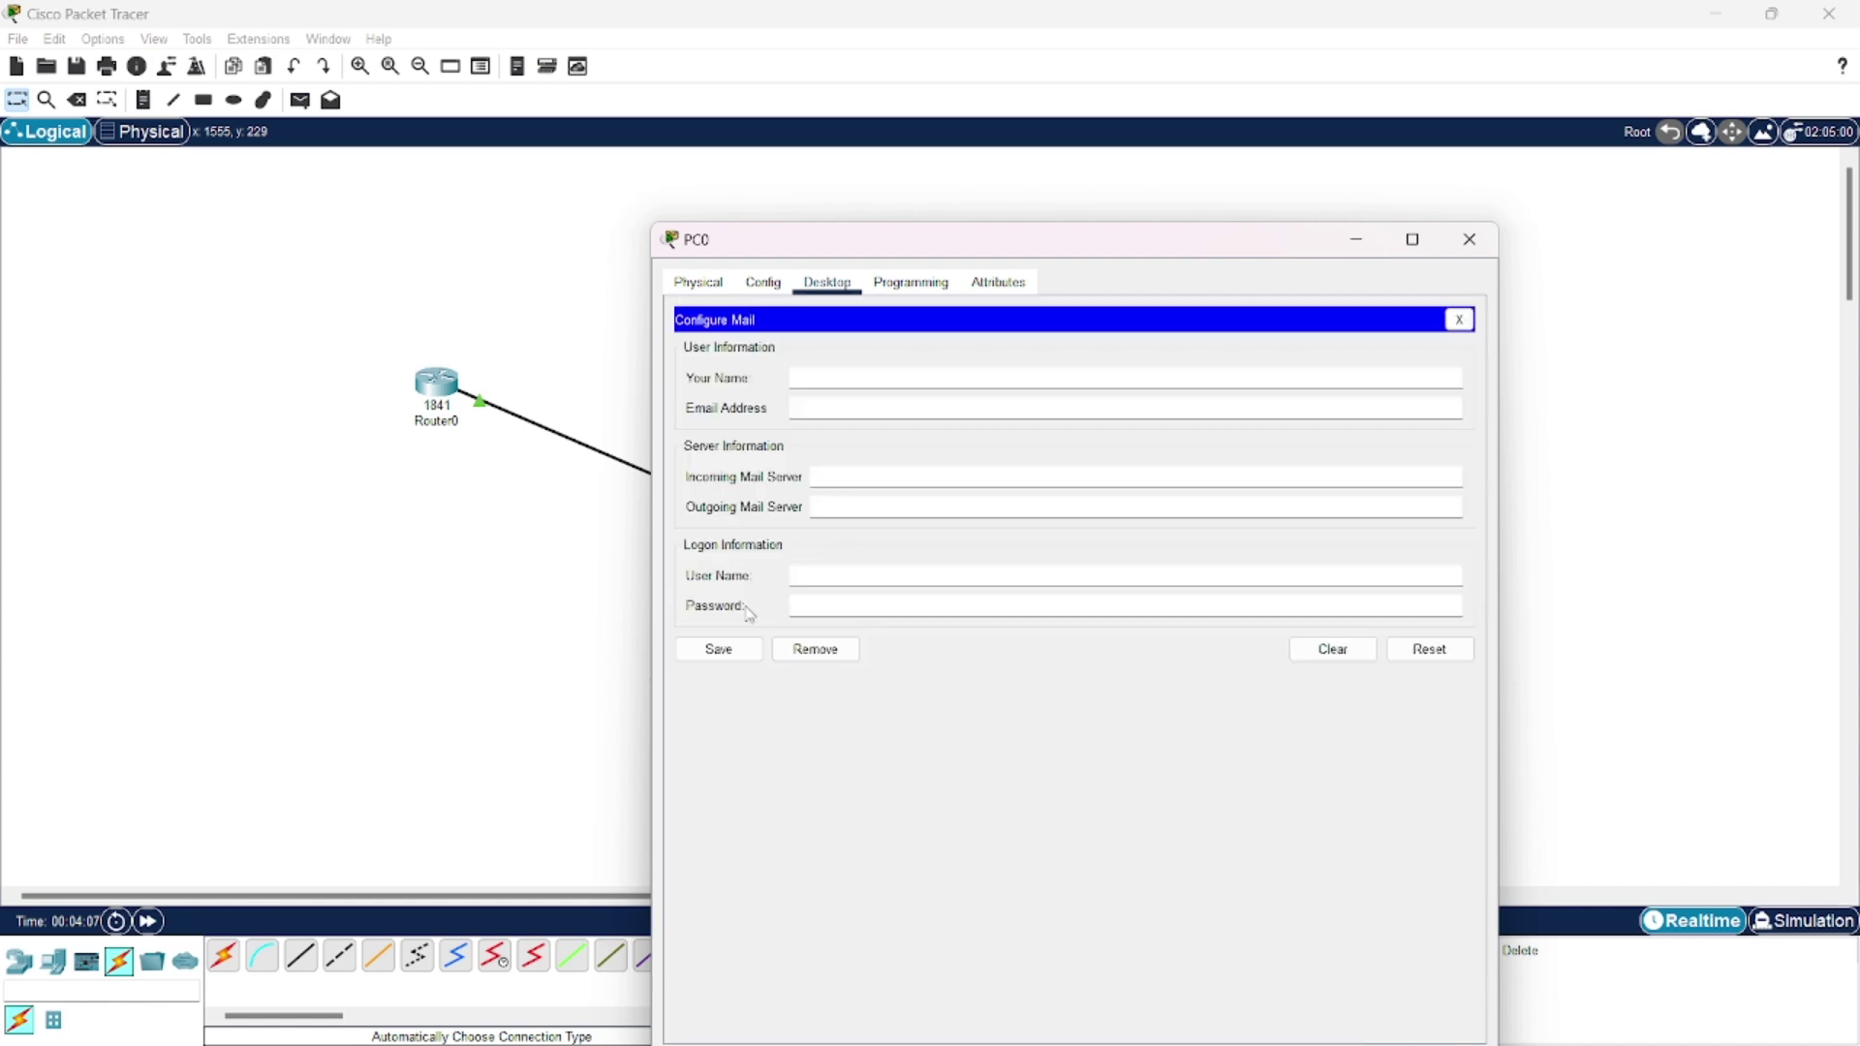
left_click(911, 384)
type("abc")
left_click(912, 407)
type("abc@g")
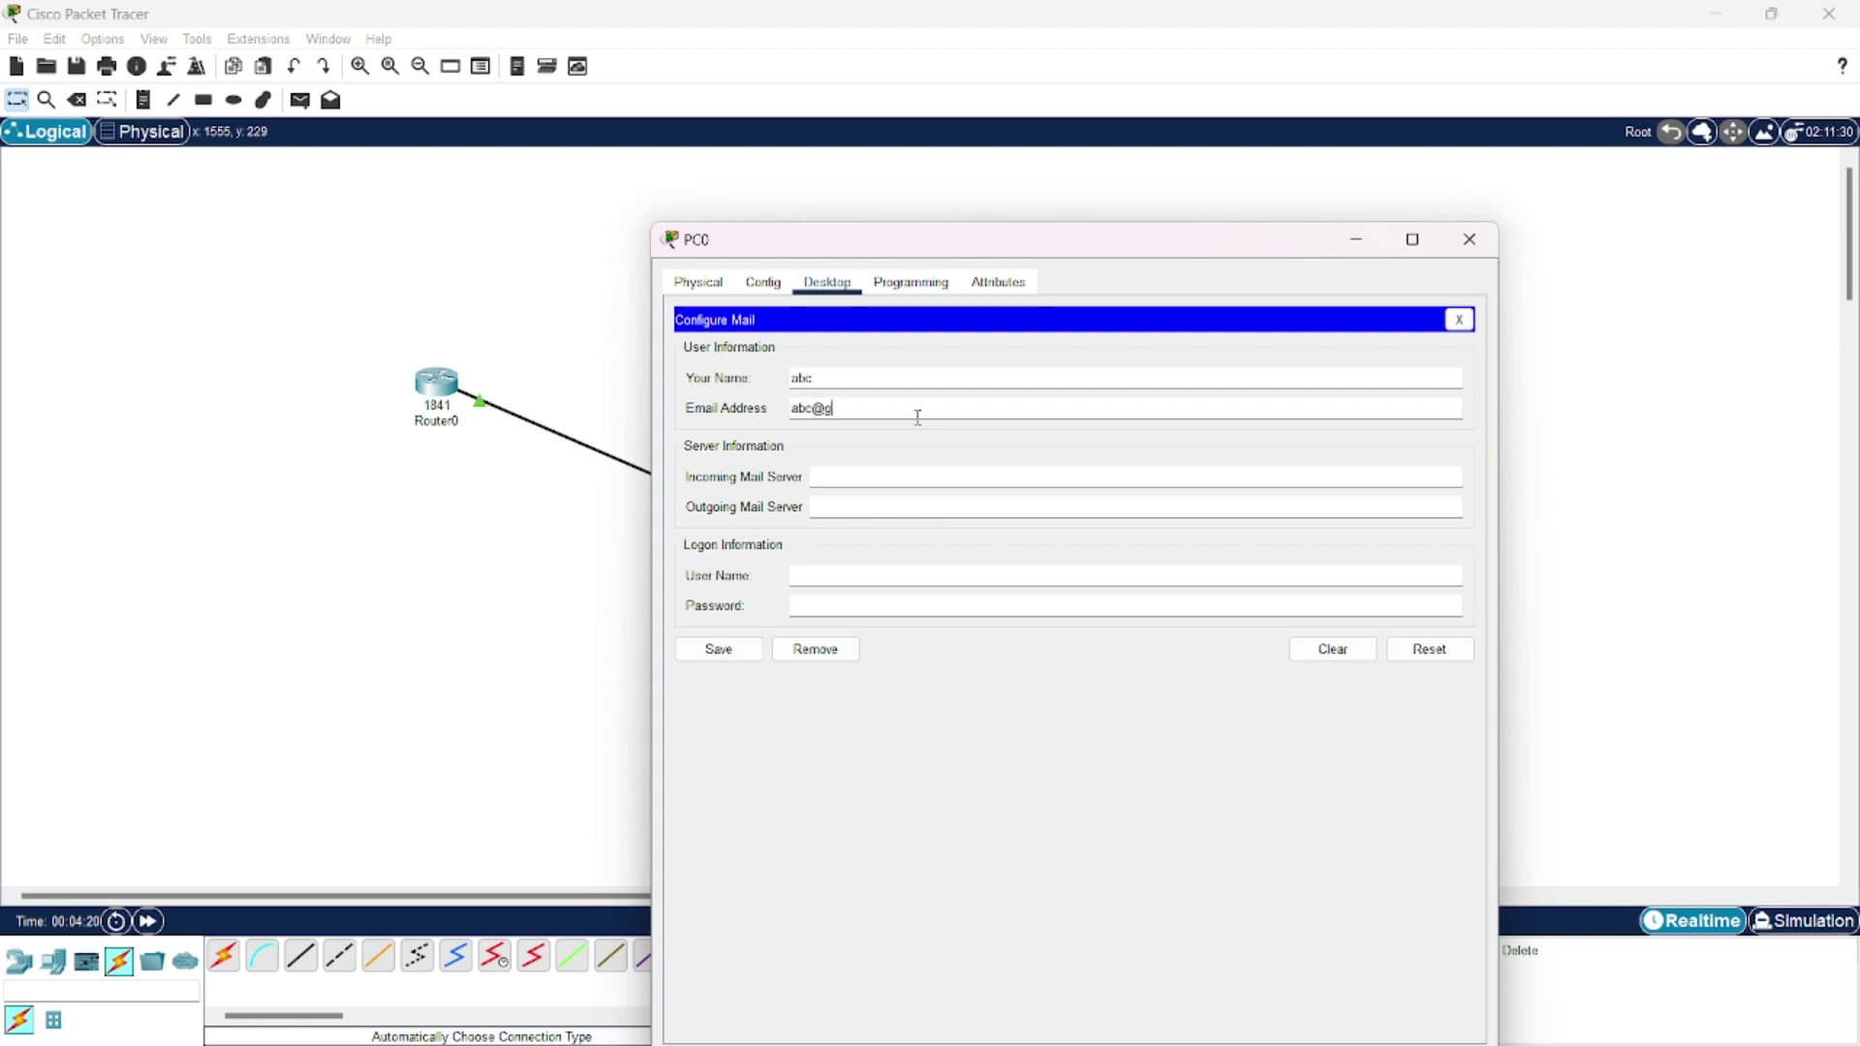
type("mail.com")
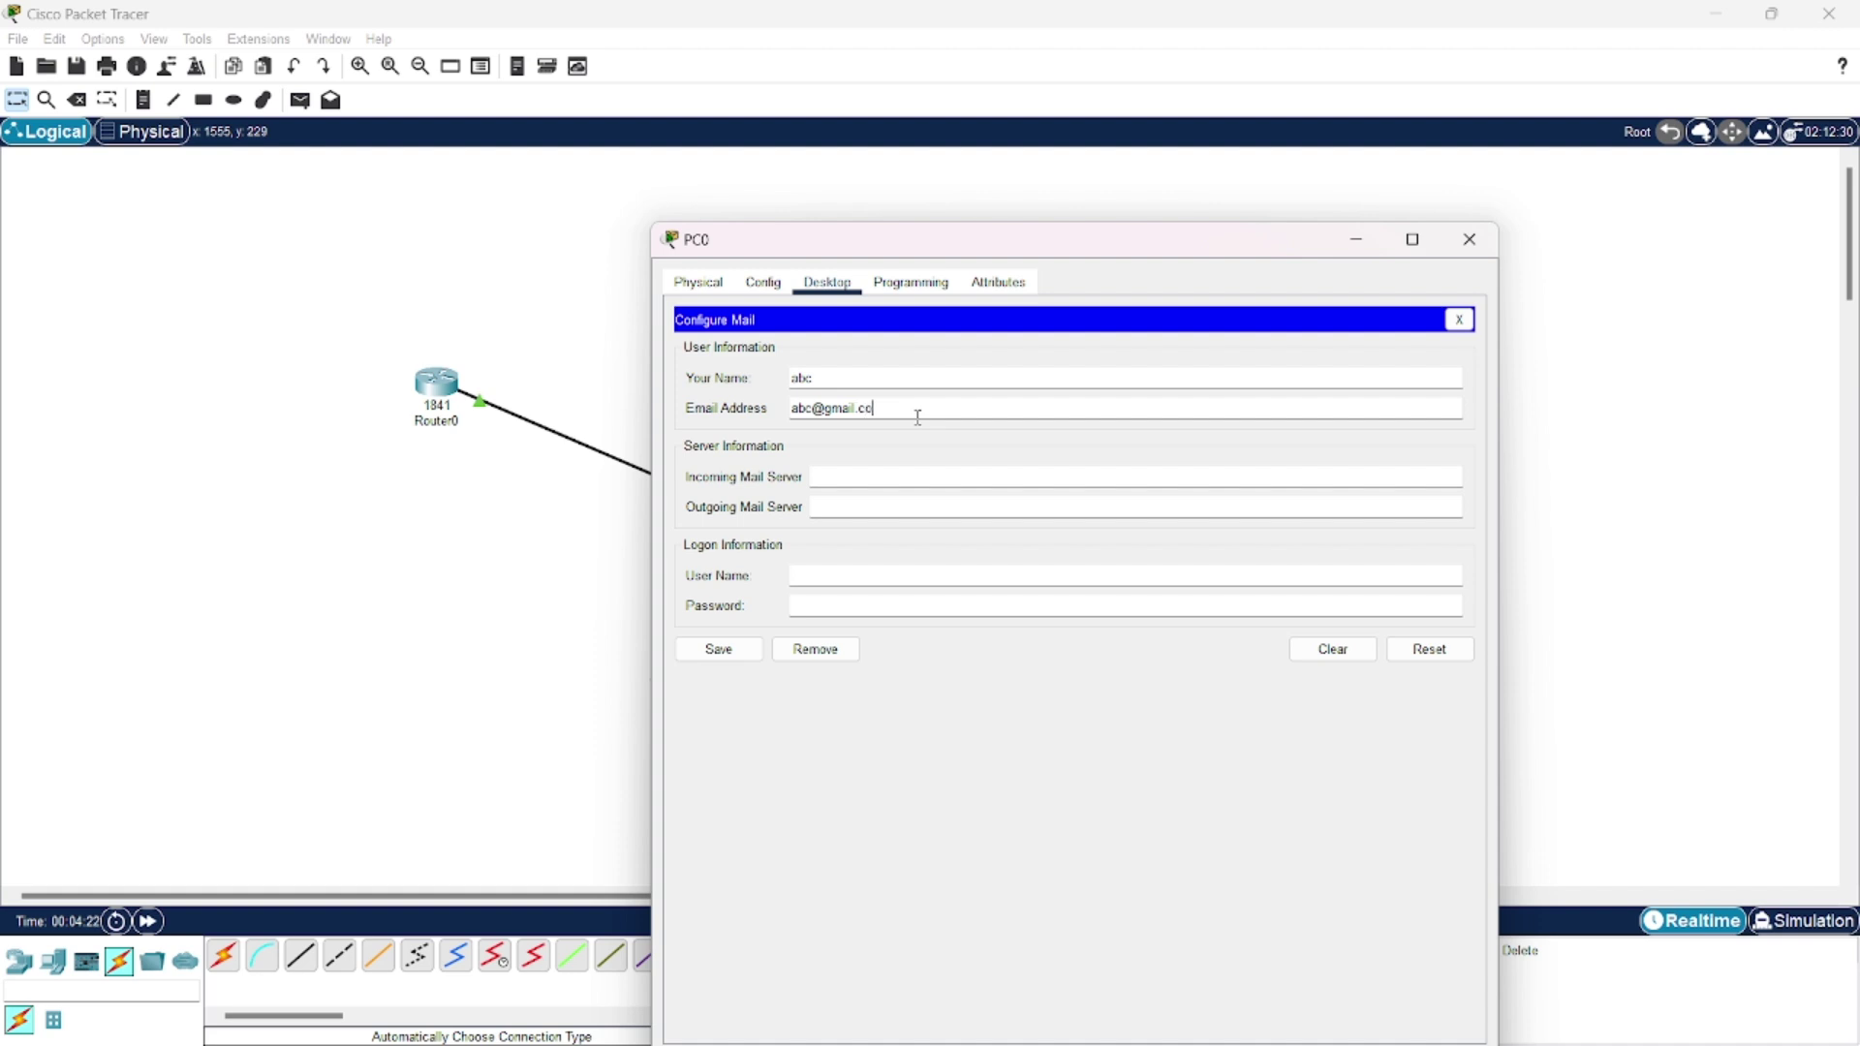
Step: Set PC0's incoming and outgoing mail servers to 198.168.10.2
left_click(901, 483)
type("198.168.10.1")
key("BackSpace")
type("2")
left_click(923, 514)
type("198.168.10.1")
key("BackSpace")
type("2")
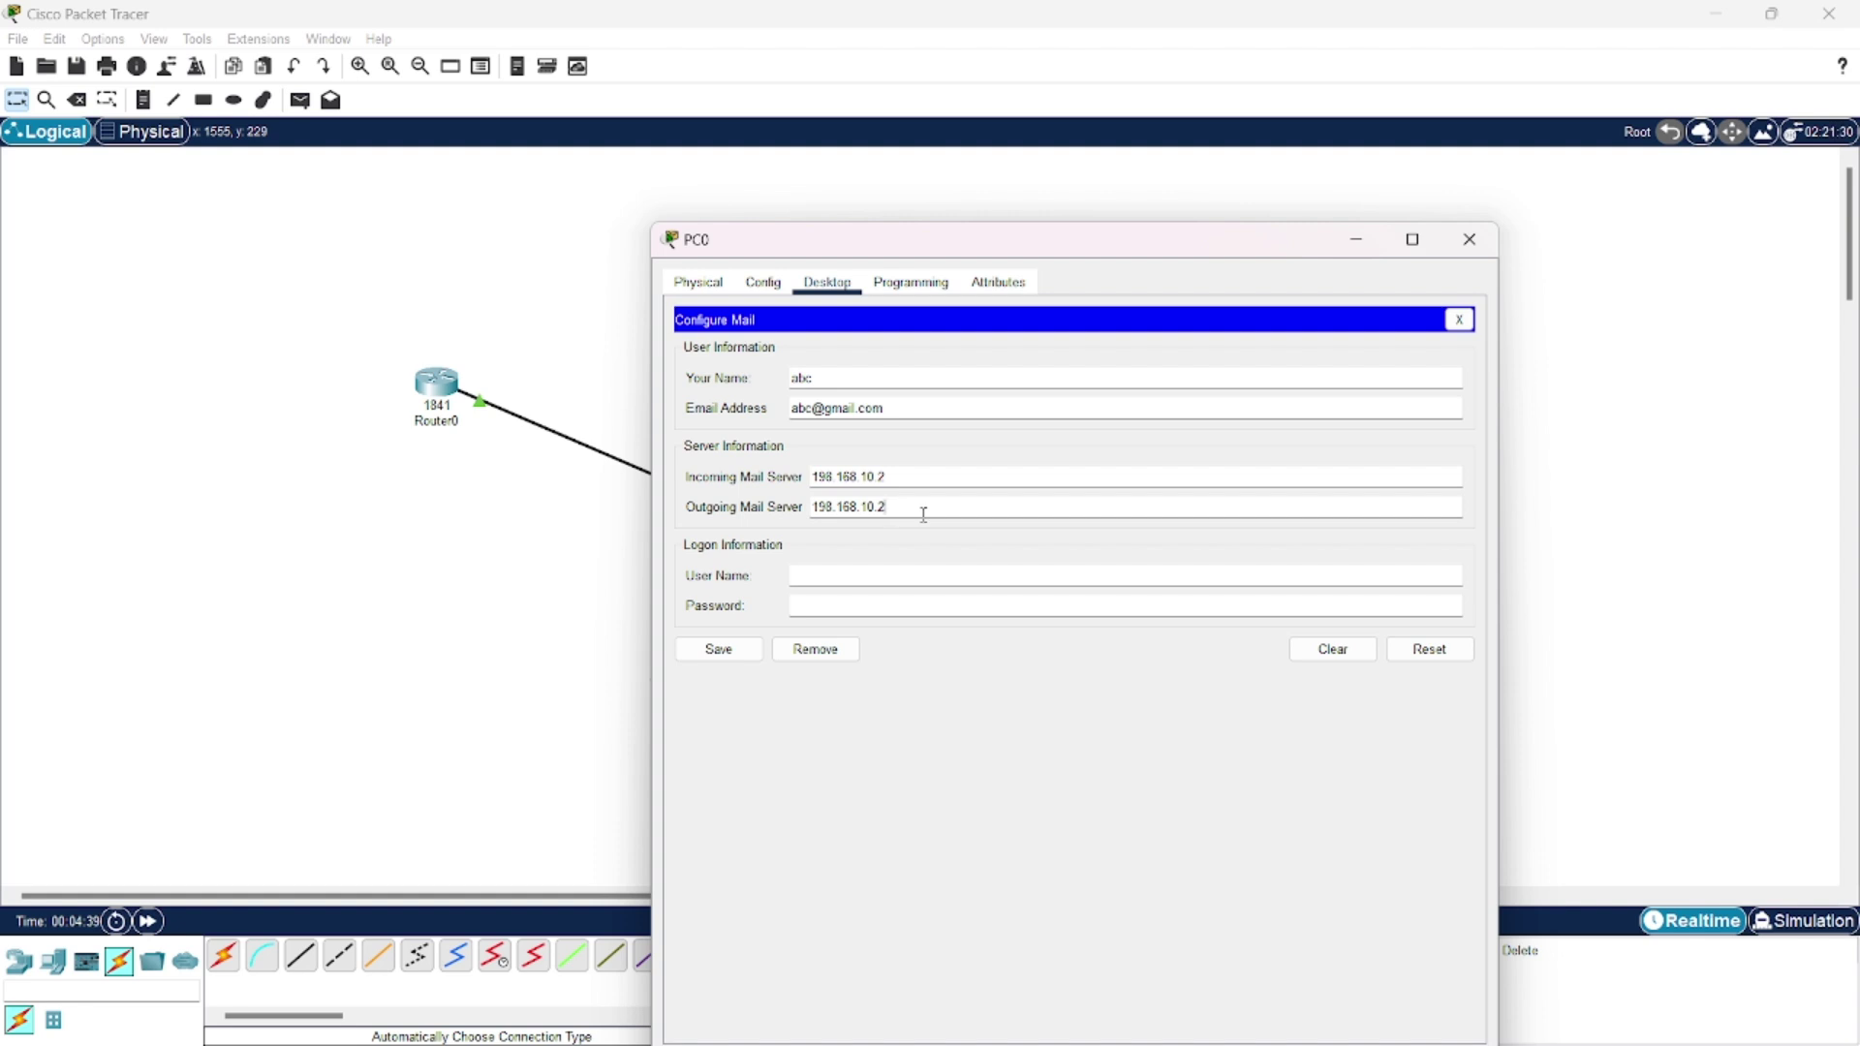
Step: Enter PC0's logon user name and password and save the mail settings
left_click(936, 581)
type("abc")
left_click(935, 609)
type("abc")
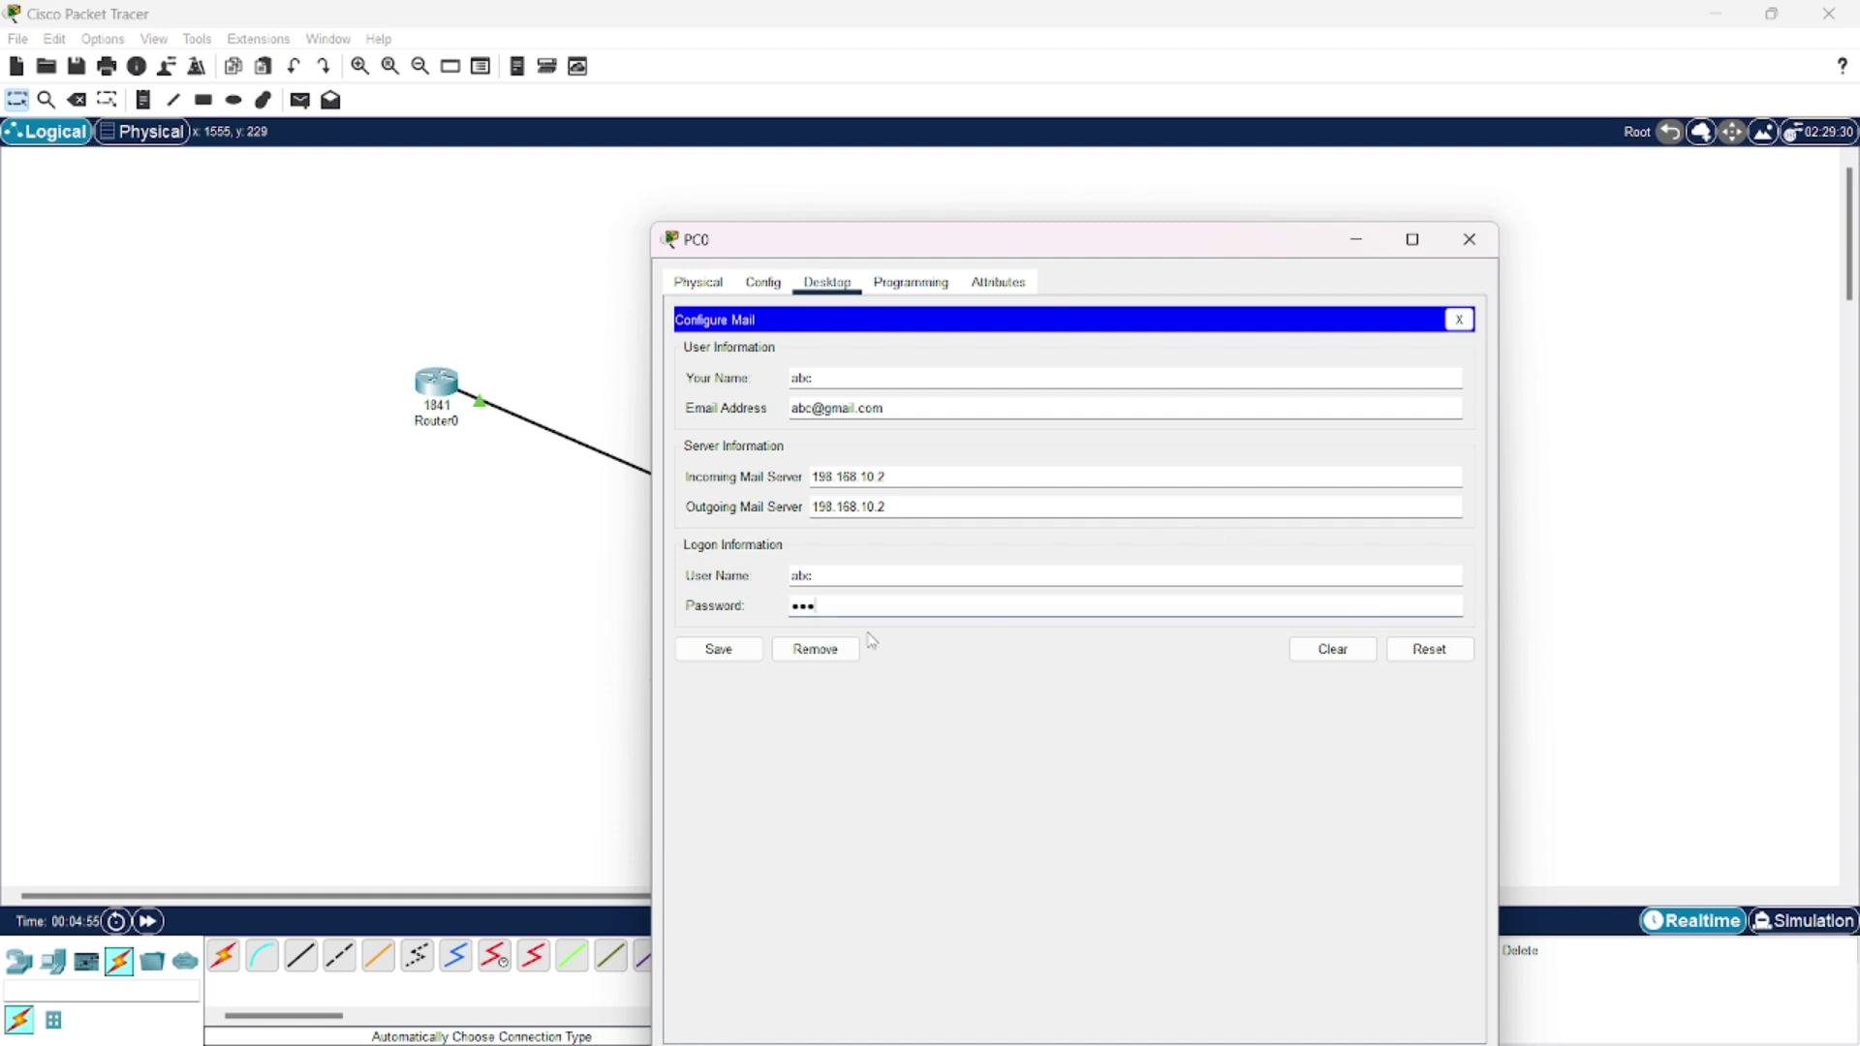
left_click(730, 659)
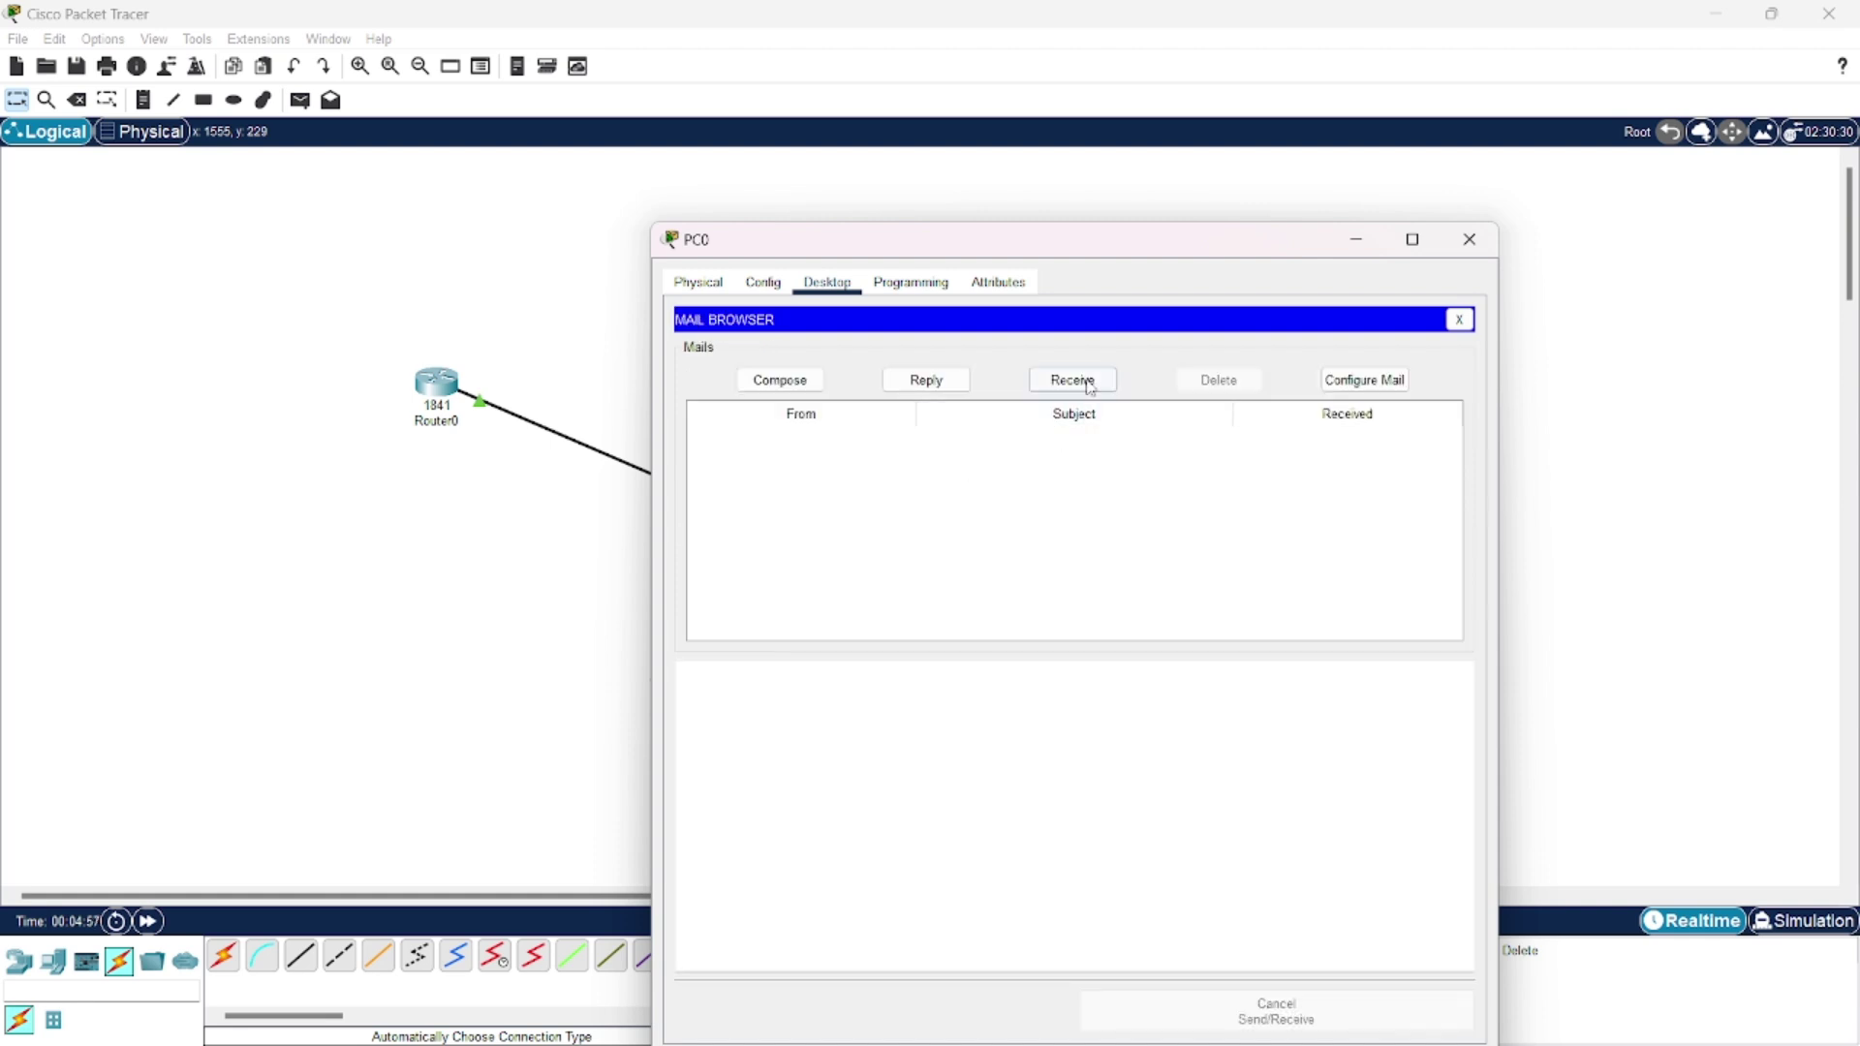
Step: Switch PC1's IP configuration to DHCP so it leases 198.168.10.4 with gateway 198.168.10.1
left_click(1469, 239)
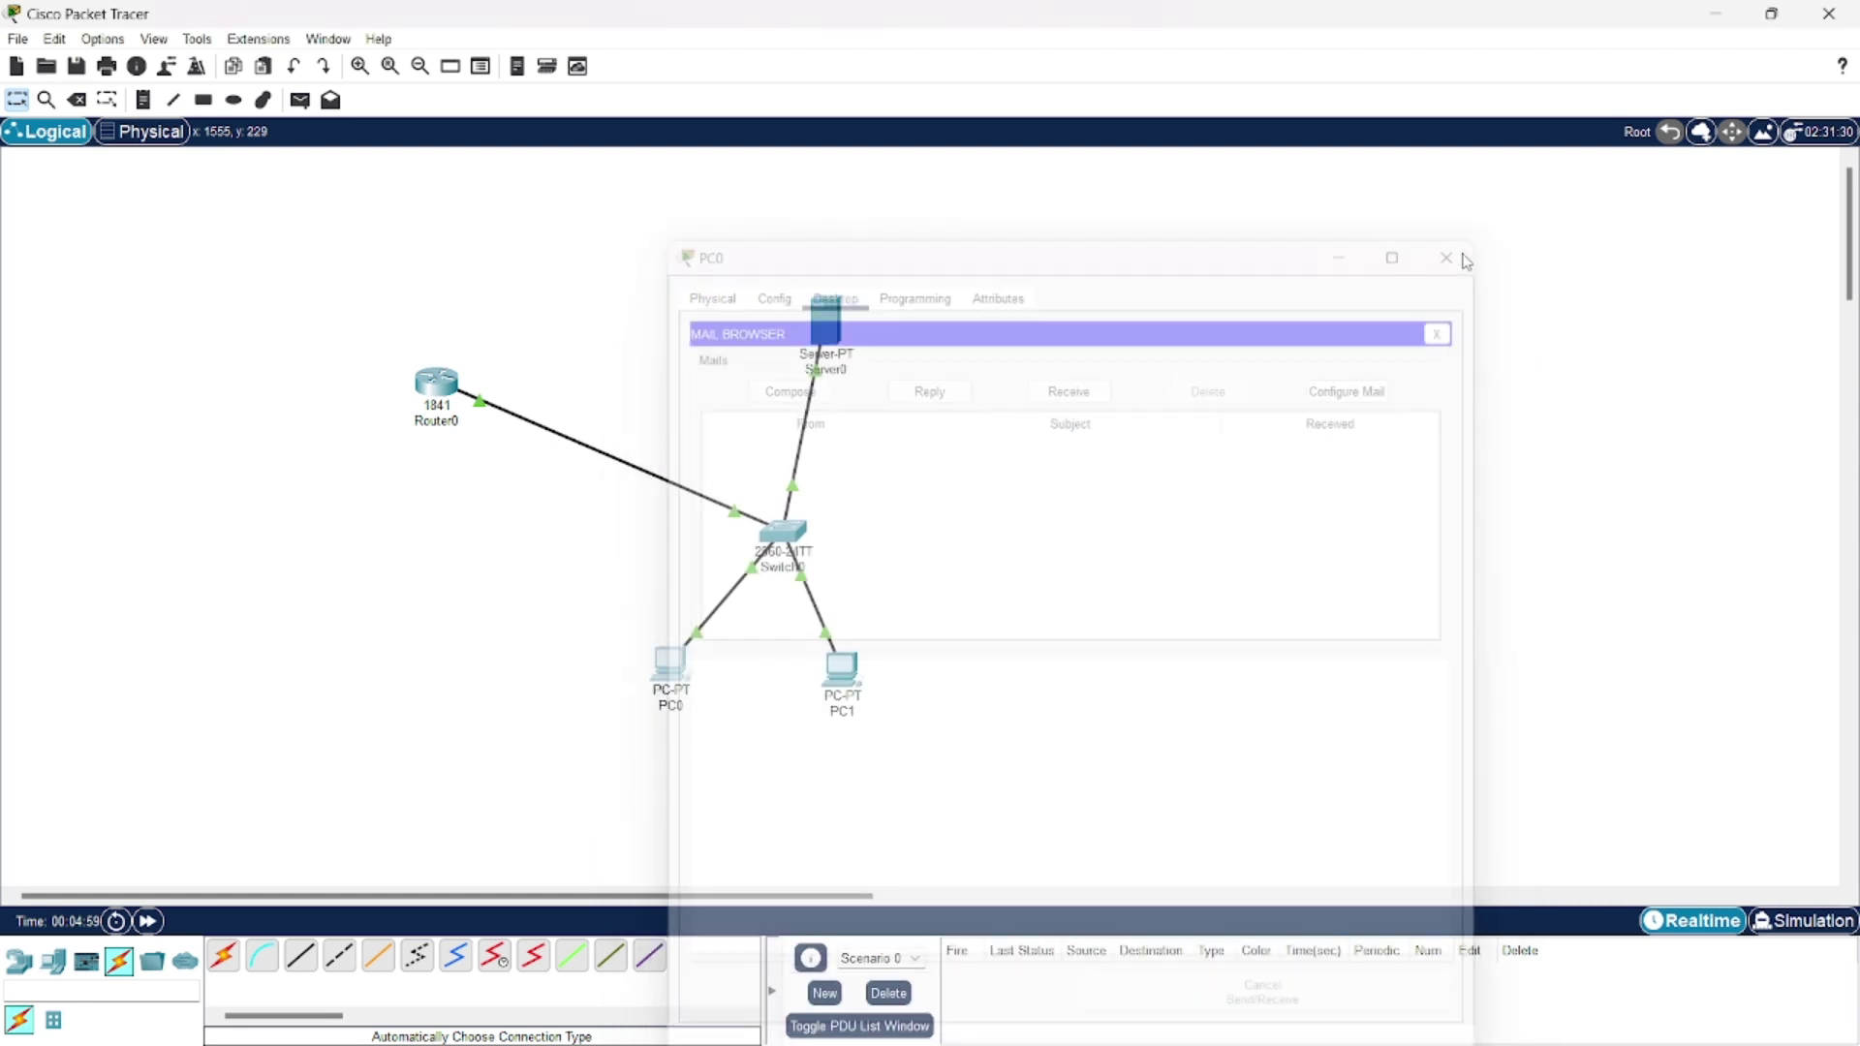
left_click(838, 675)
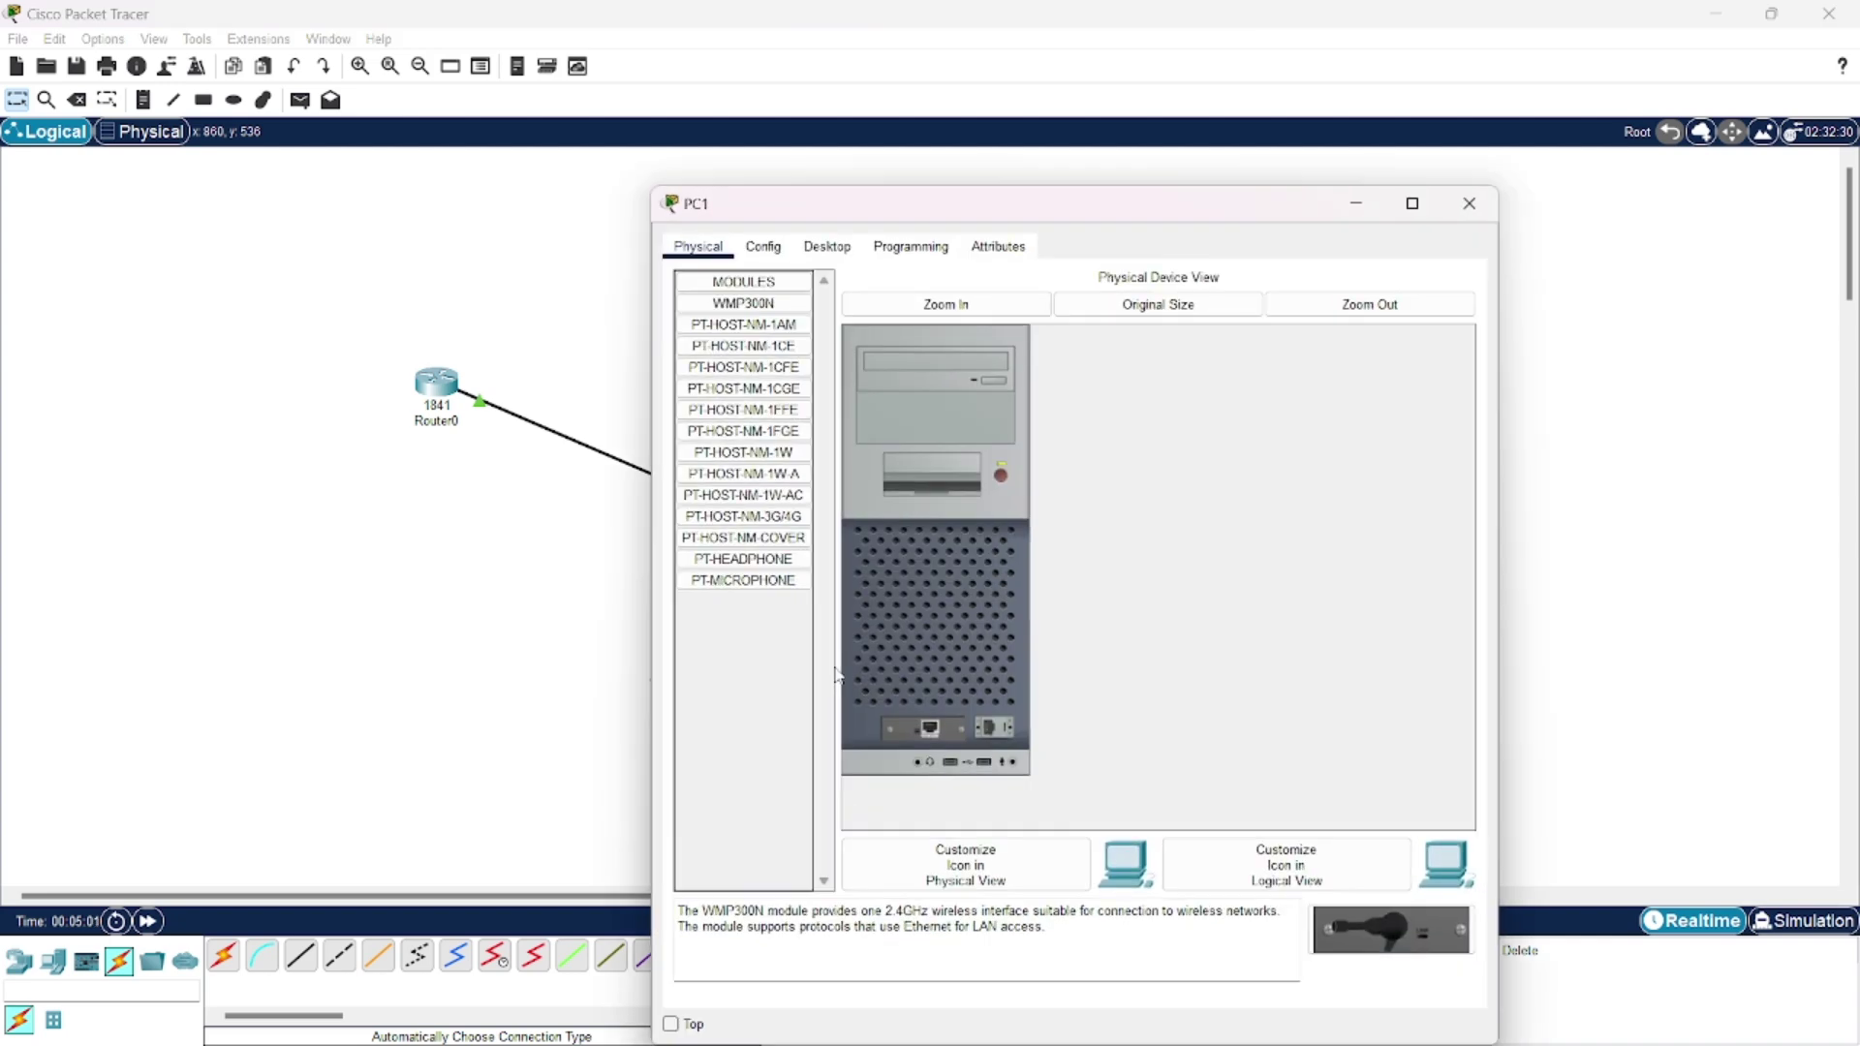
left_click(827, 247)
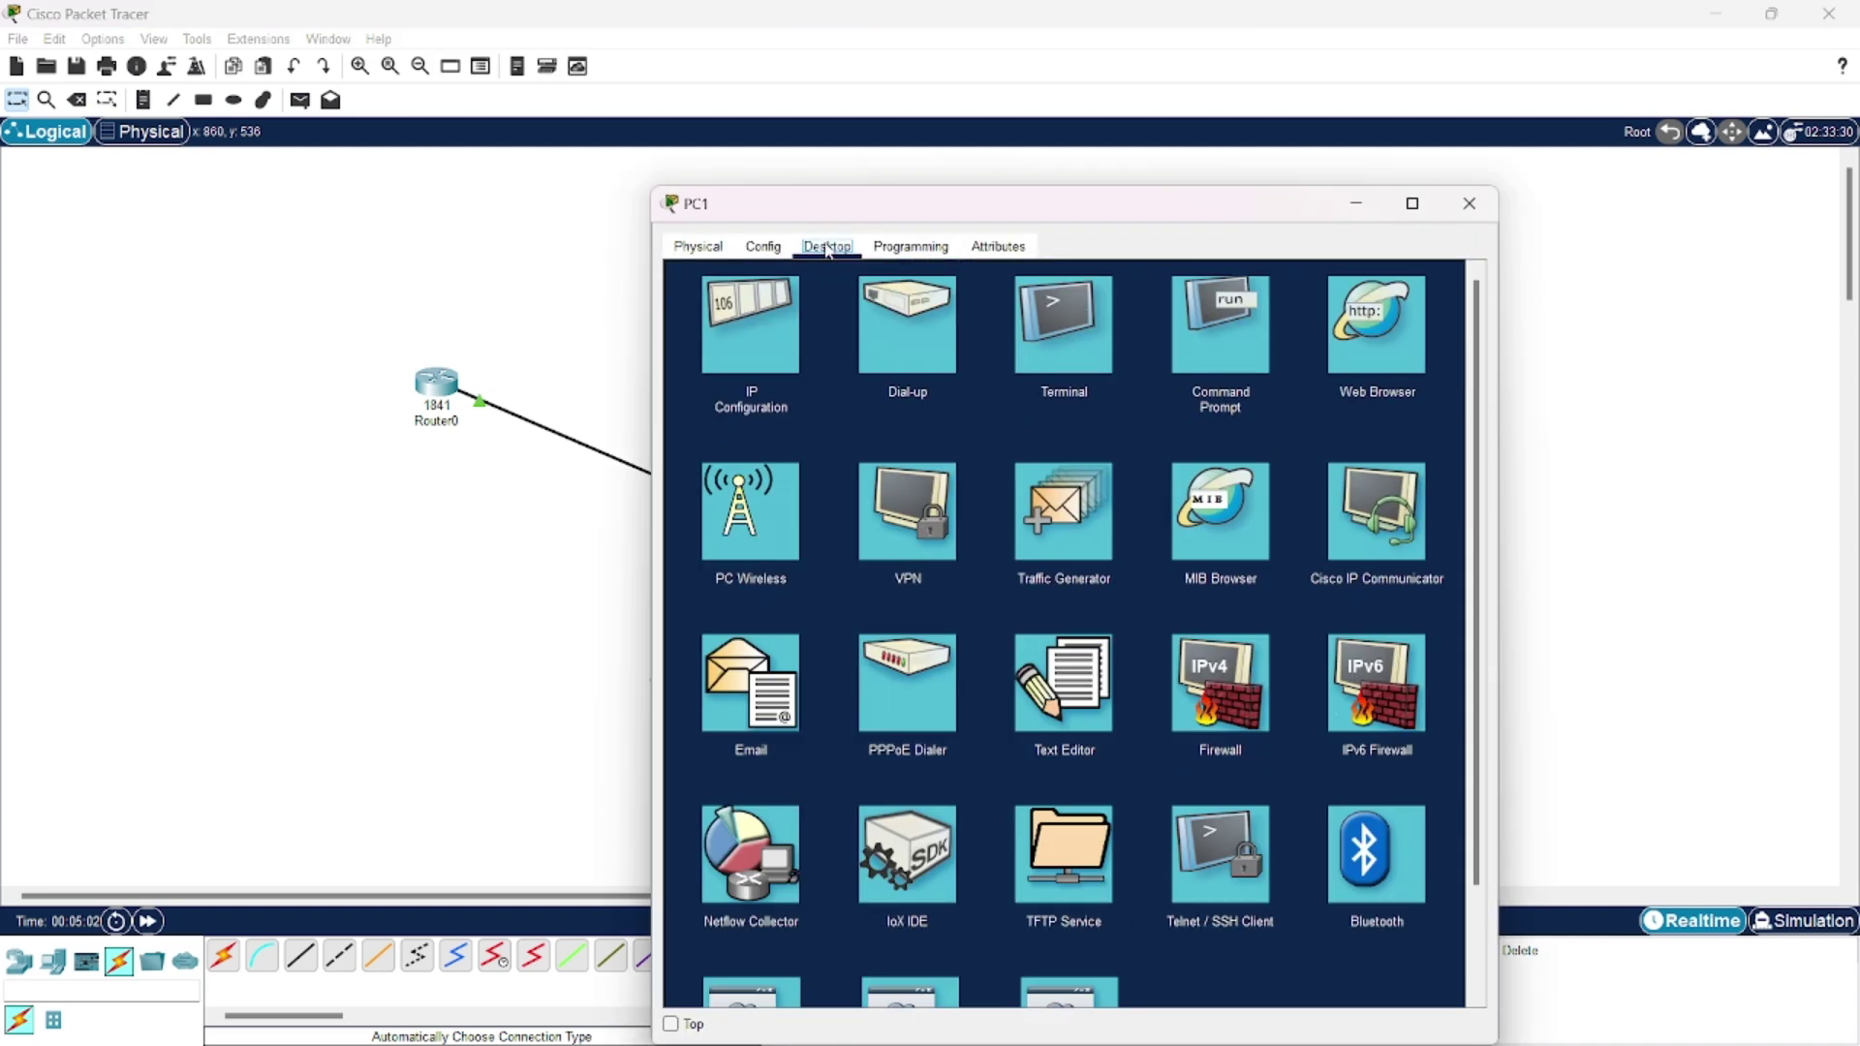
left_click(738, 361)
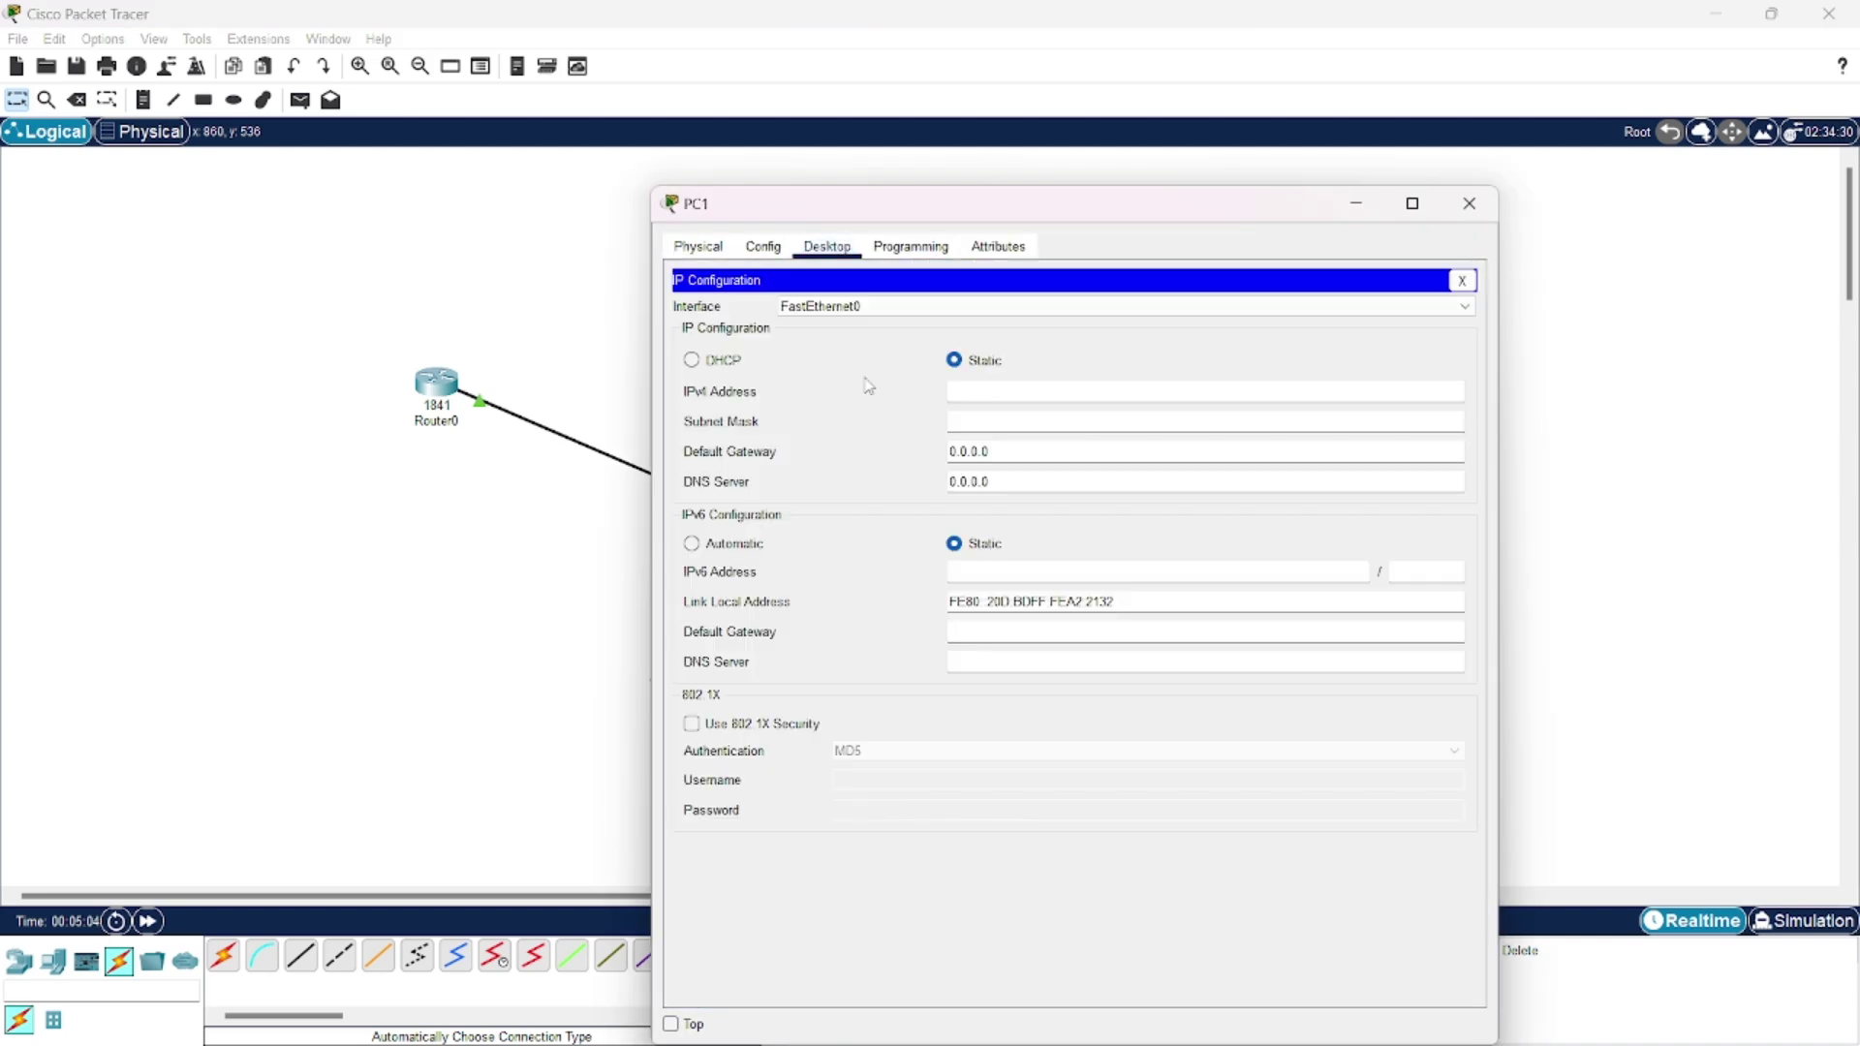
left_click(691, 360)
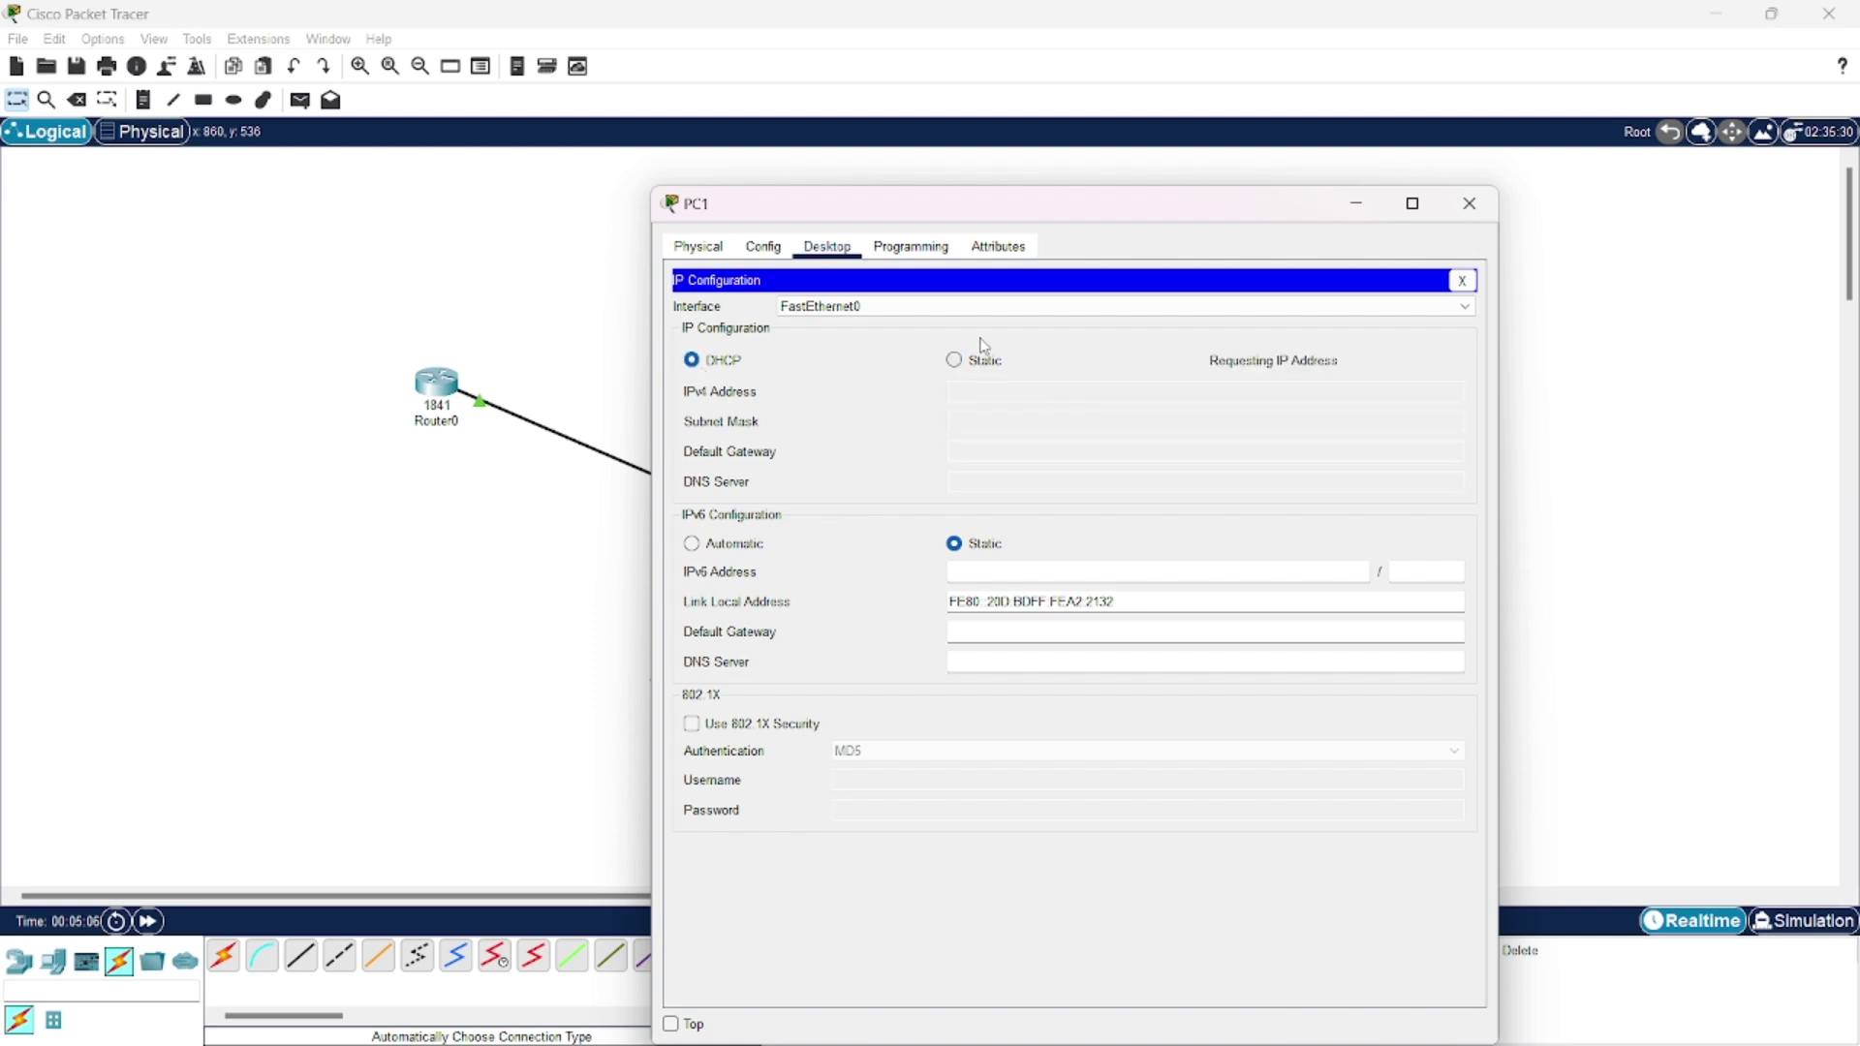
left_click(929, 257)
left_click(825, 250)
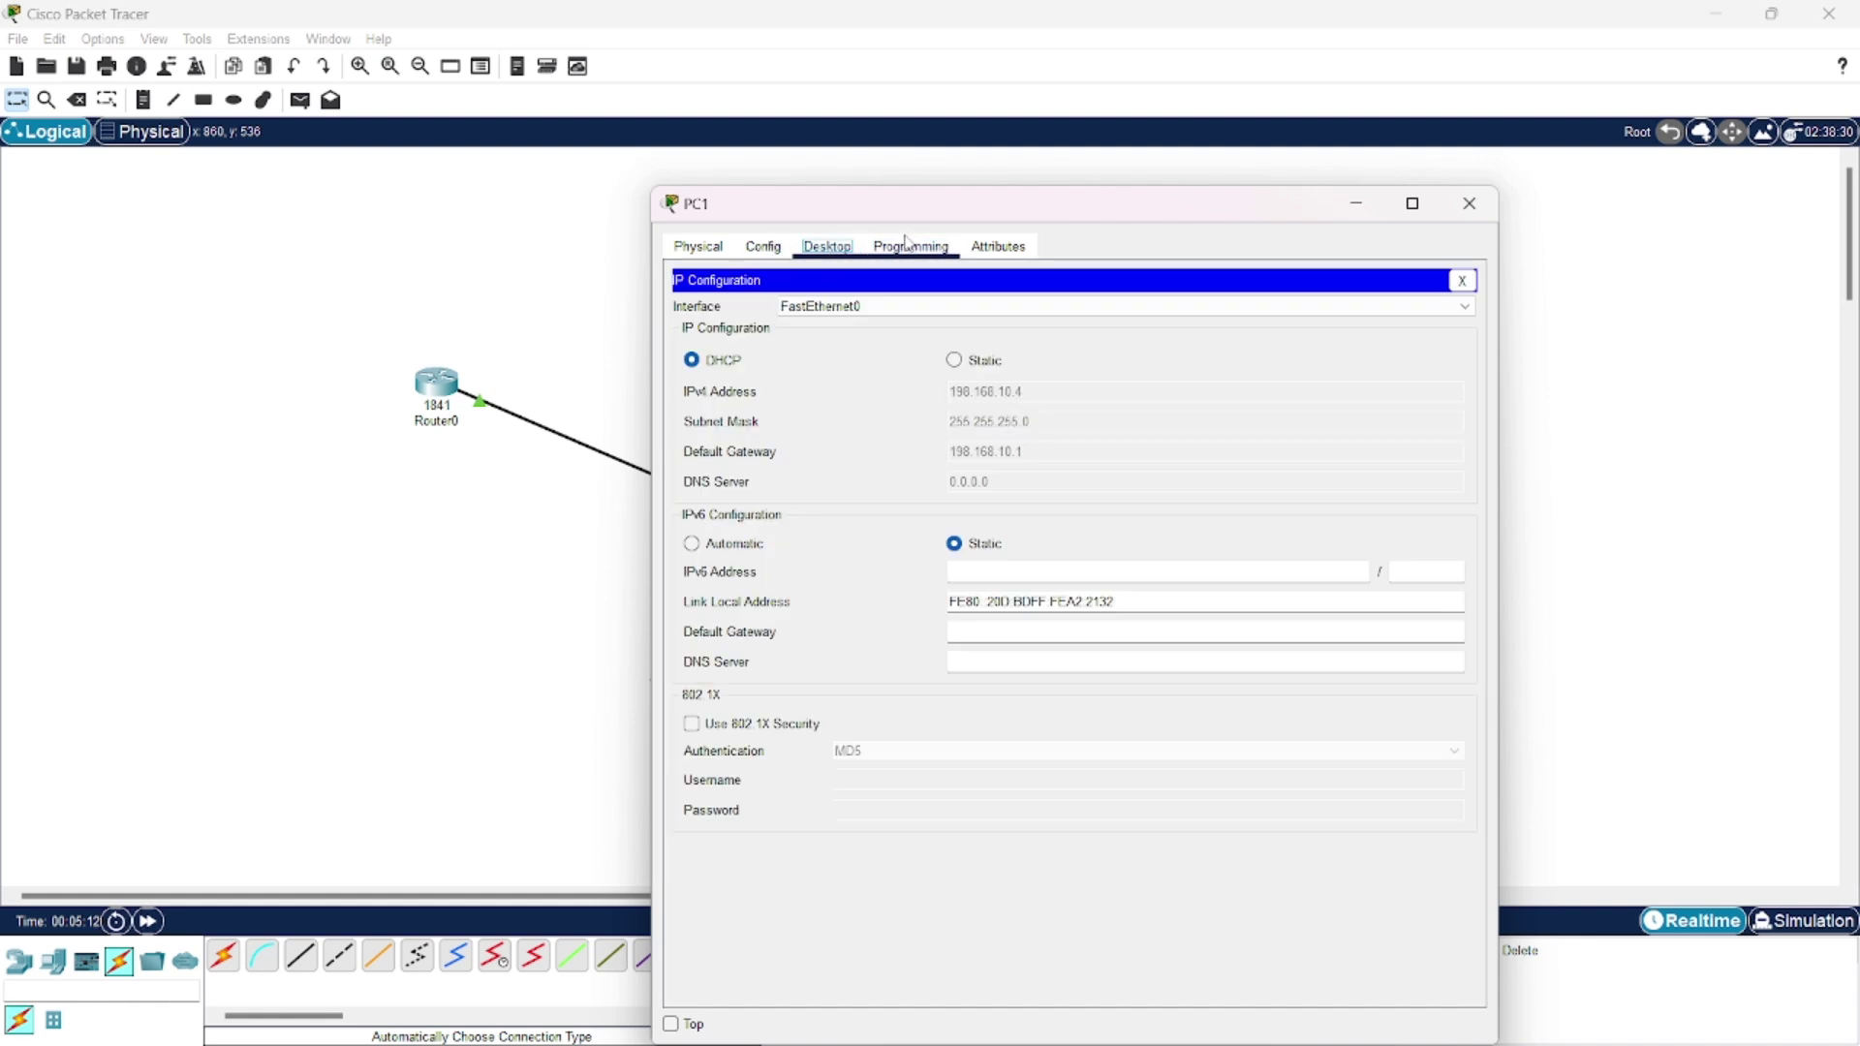
Step: In PC1's email setup, enter the sender's display name and email address
left_click(1465, 282)
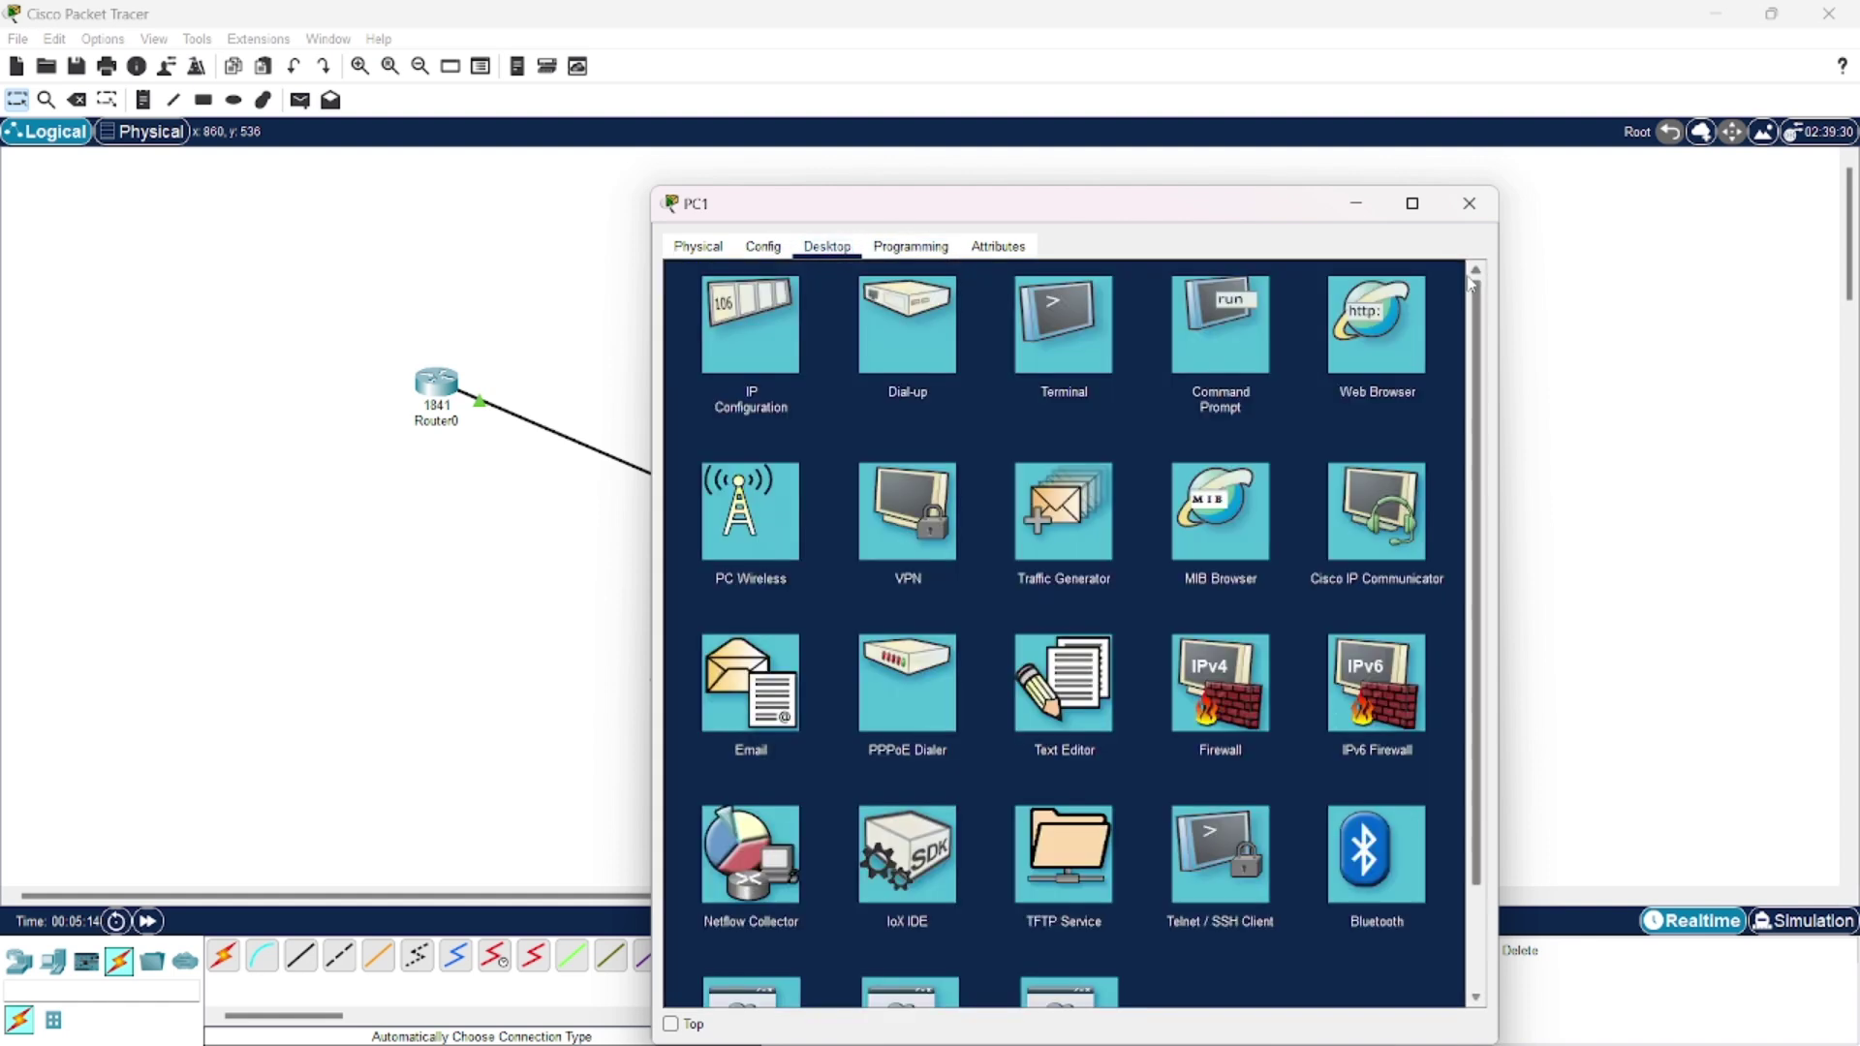
left_click(781, 678)
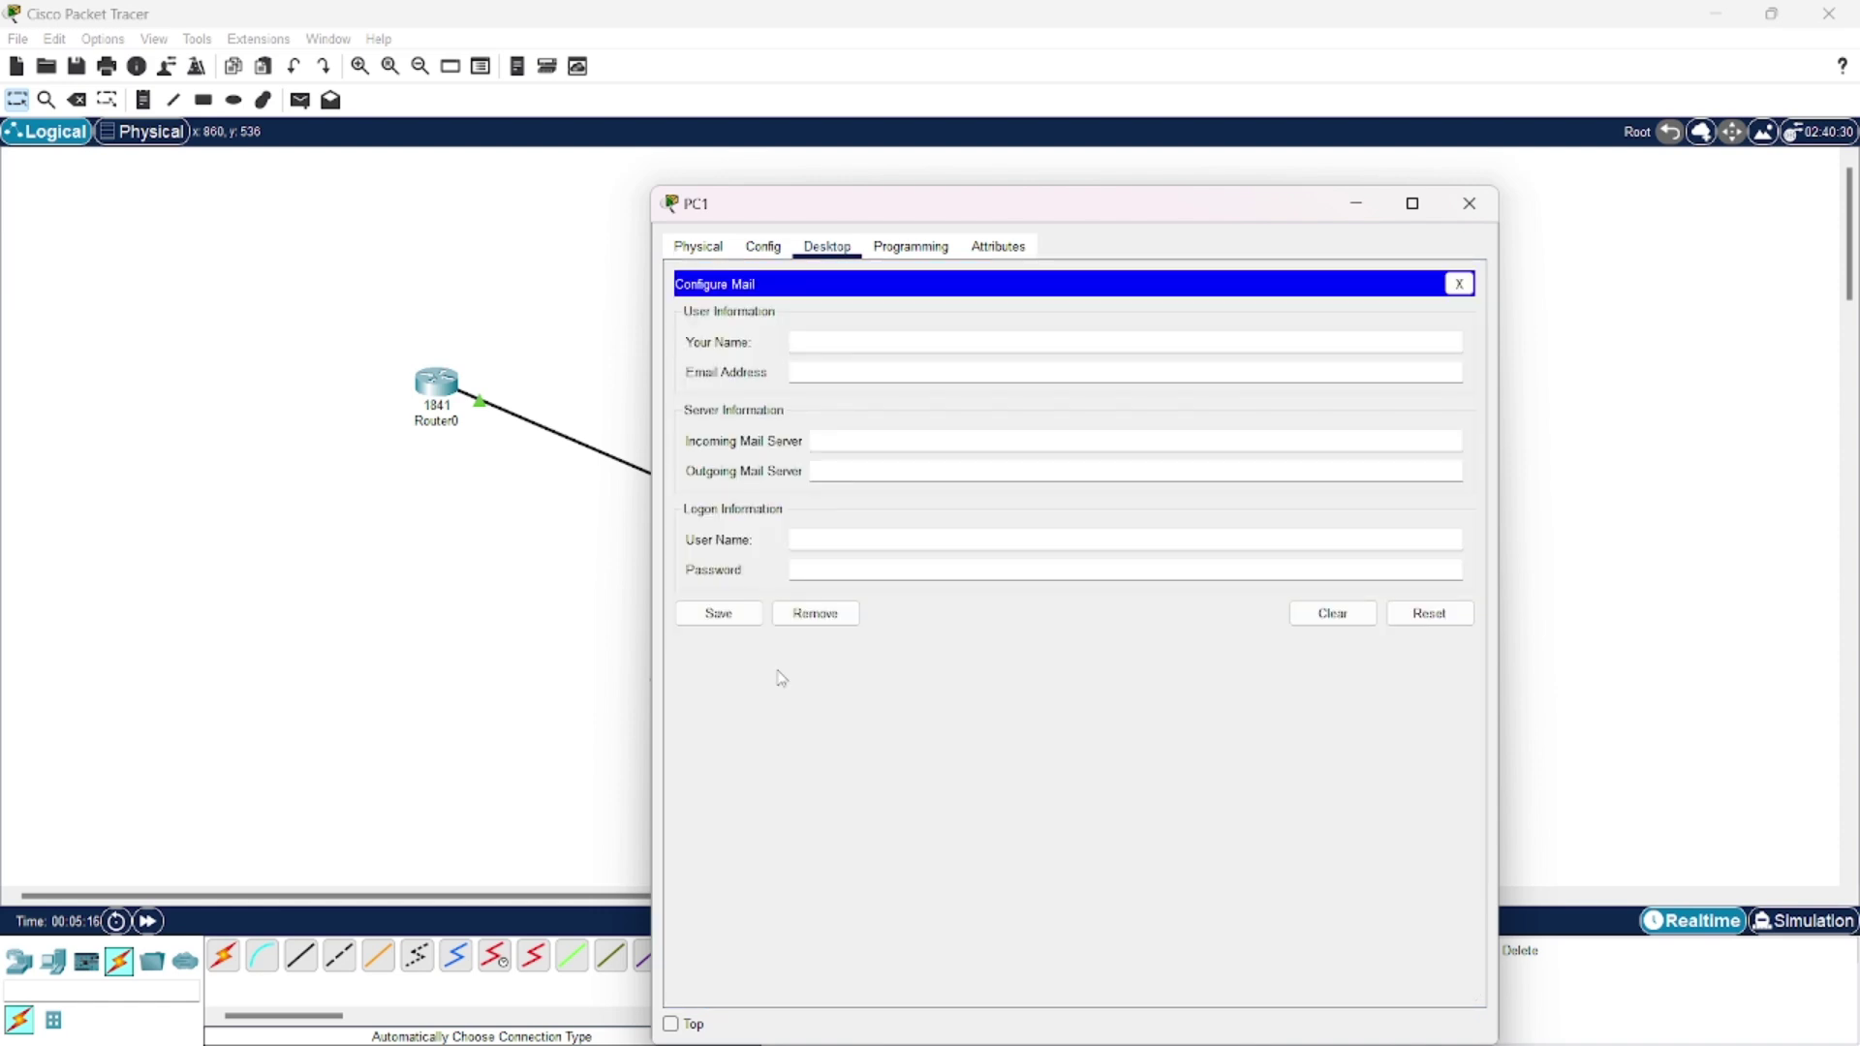
left_click(884, 348)
type("def")
left_click(879, 377)
type("def@gmail.com")
Step: Set PC1's incoming and outgoing mail servers to 198.168.10.2
left_click(932, 443)
type("198.168.10.1")
left_click(932, 473)
type("198.168.10.")
type("2")
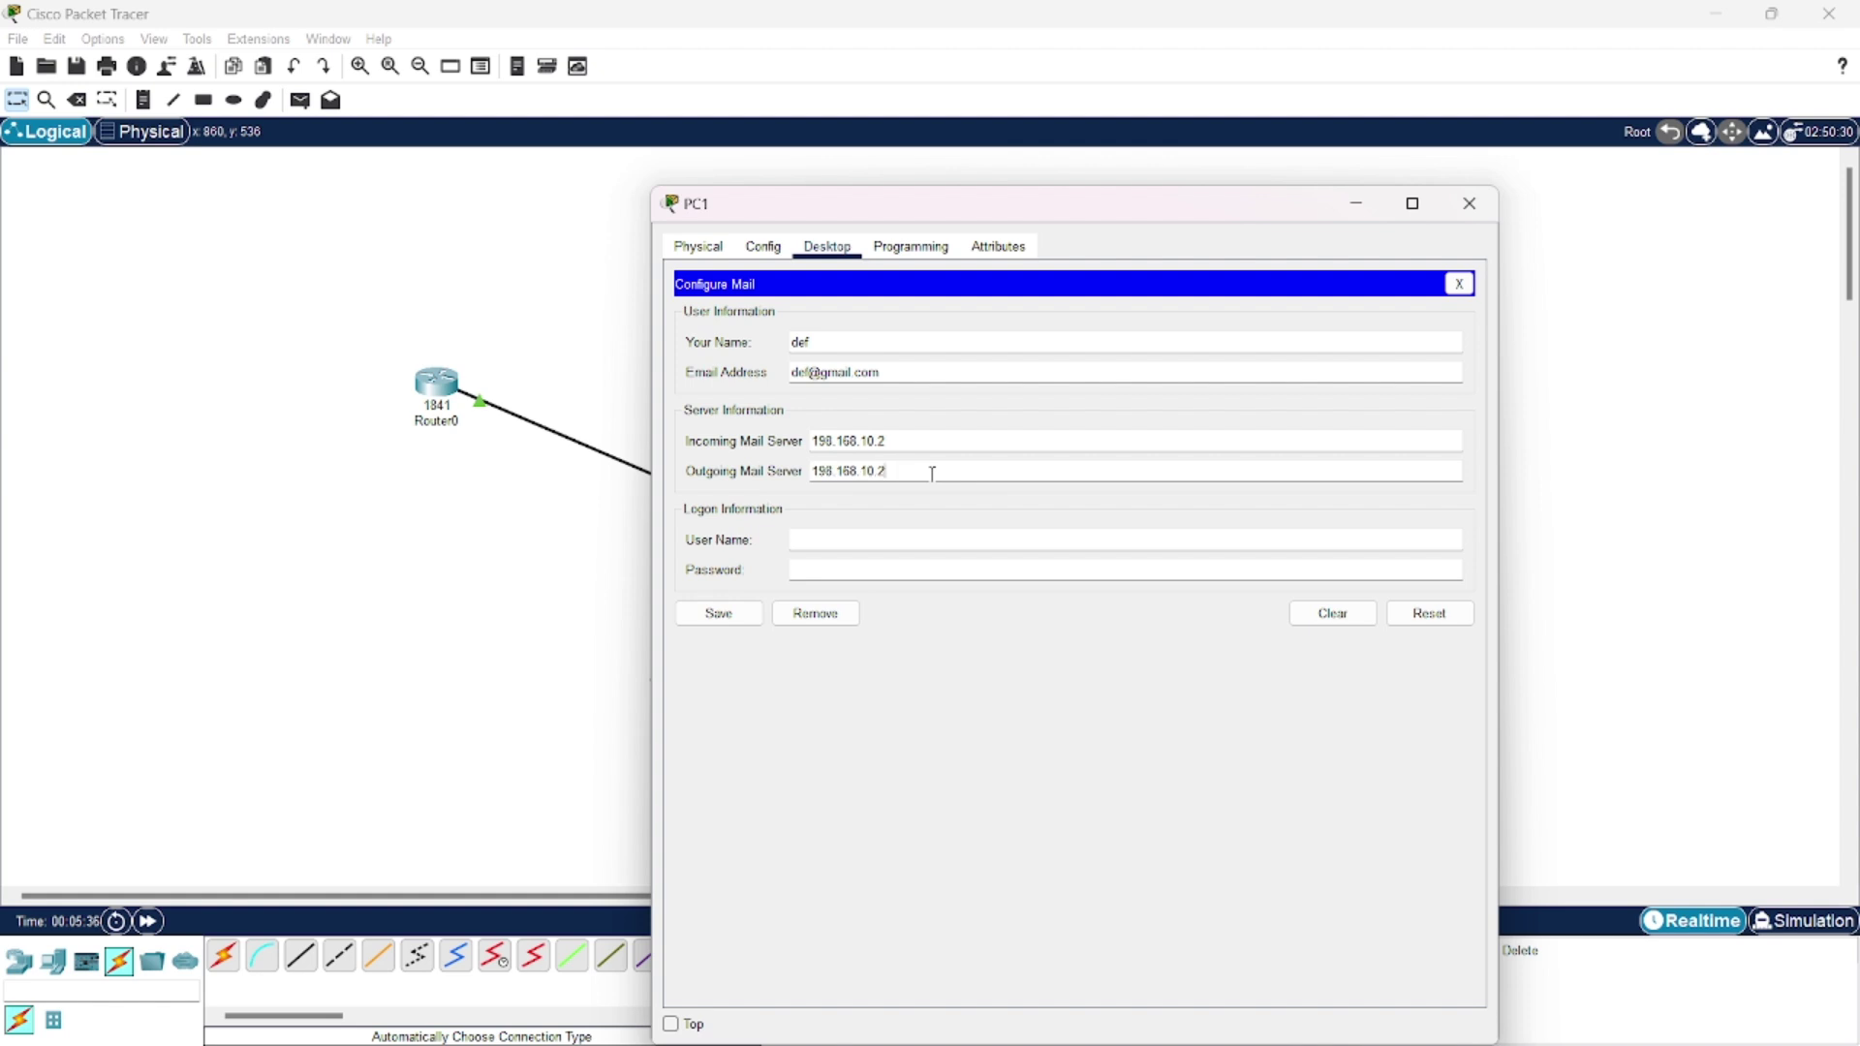
Step: Enter PC1's logon user name and password and save the mail settings
left_click(893, 536)
type("def")
left_click(899, 574)
left_click(720, 613)
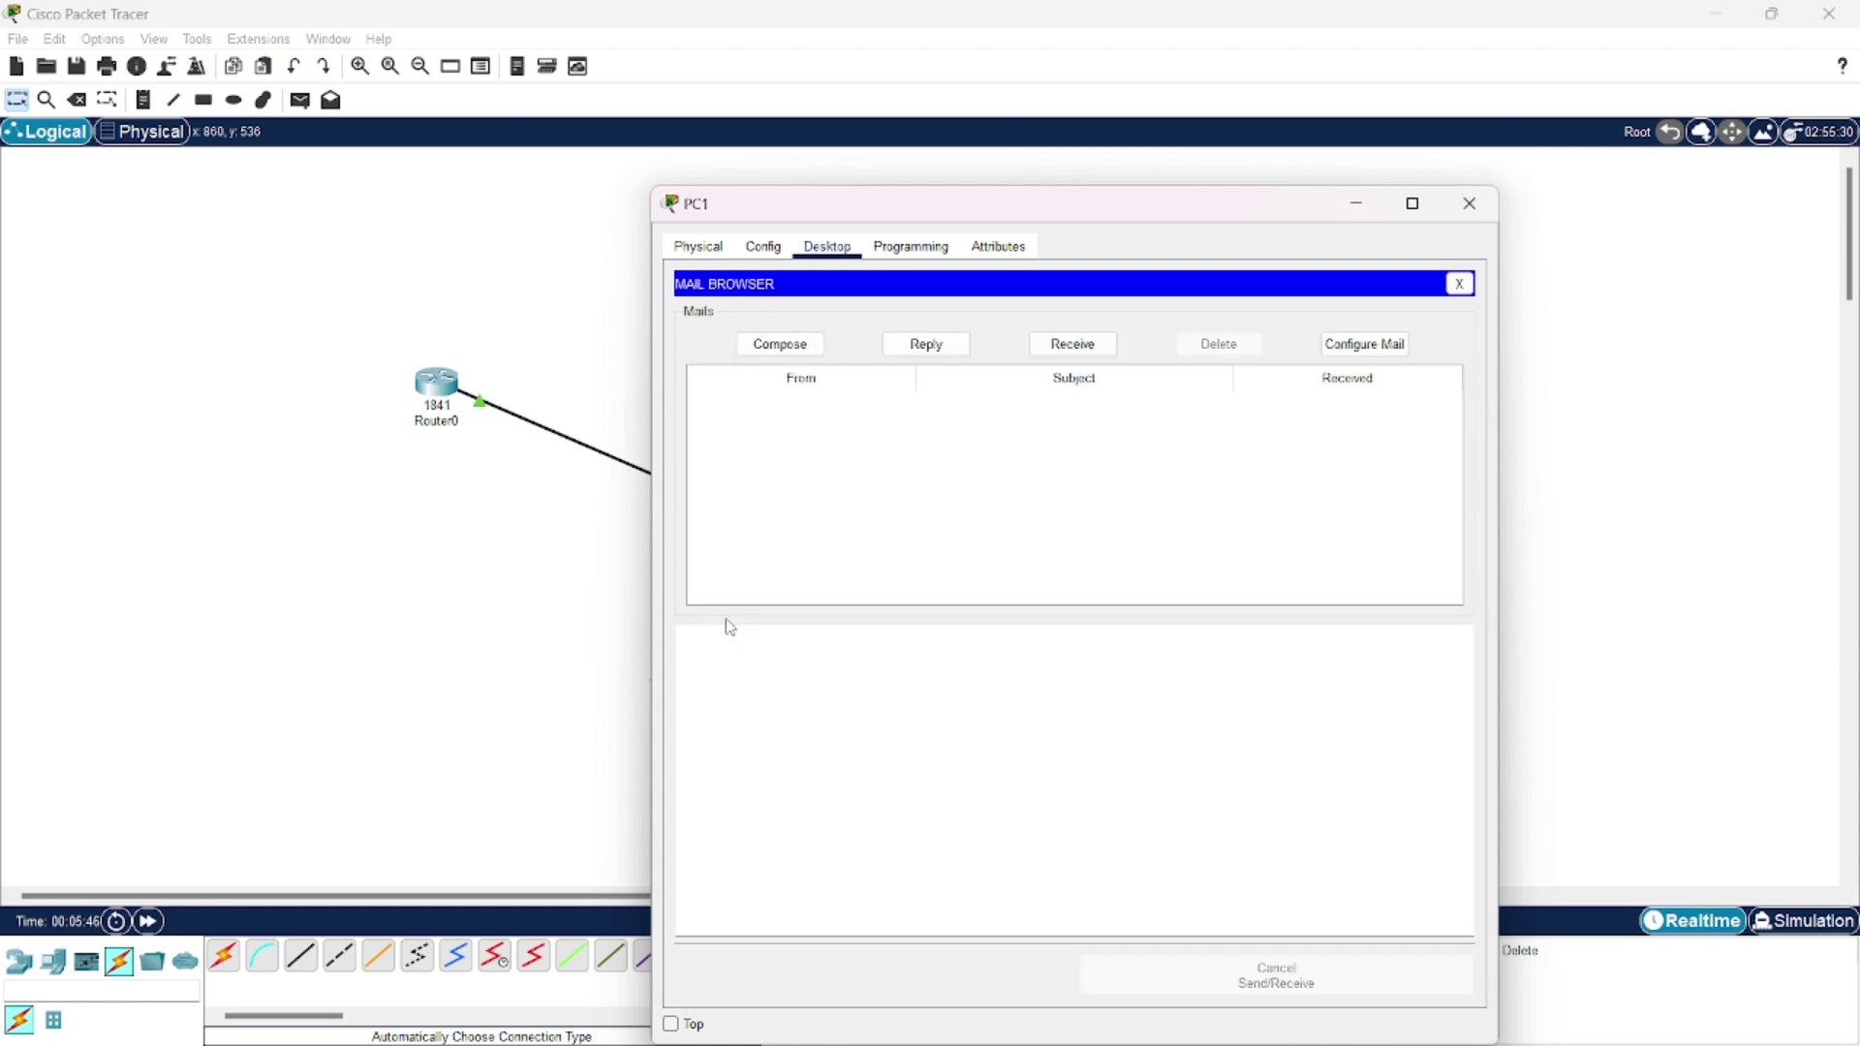
Step: Send PC1's mail with subject hi and body 'hello how are you reply asap' to PC0's address
left_click(783, 345)
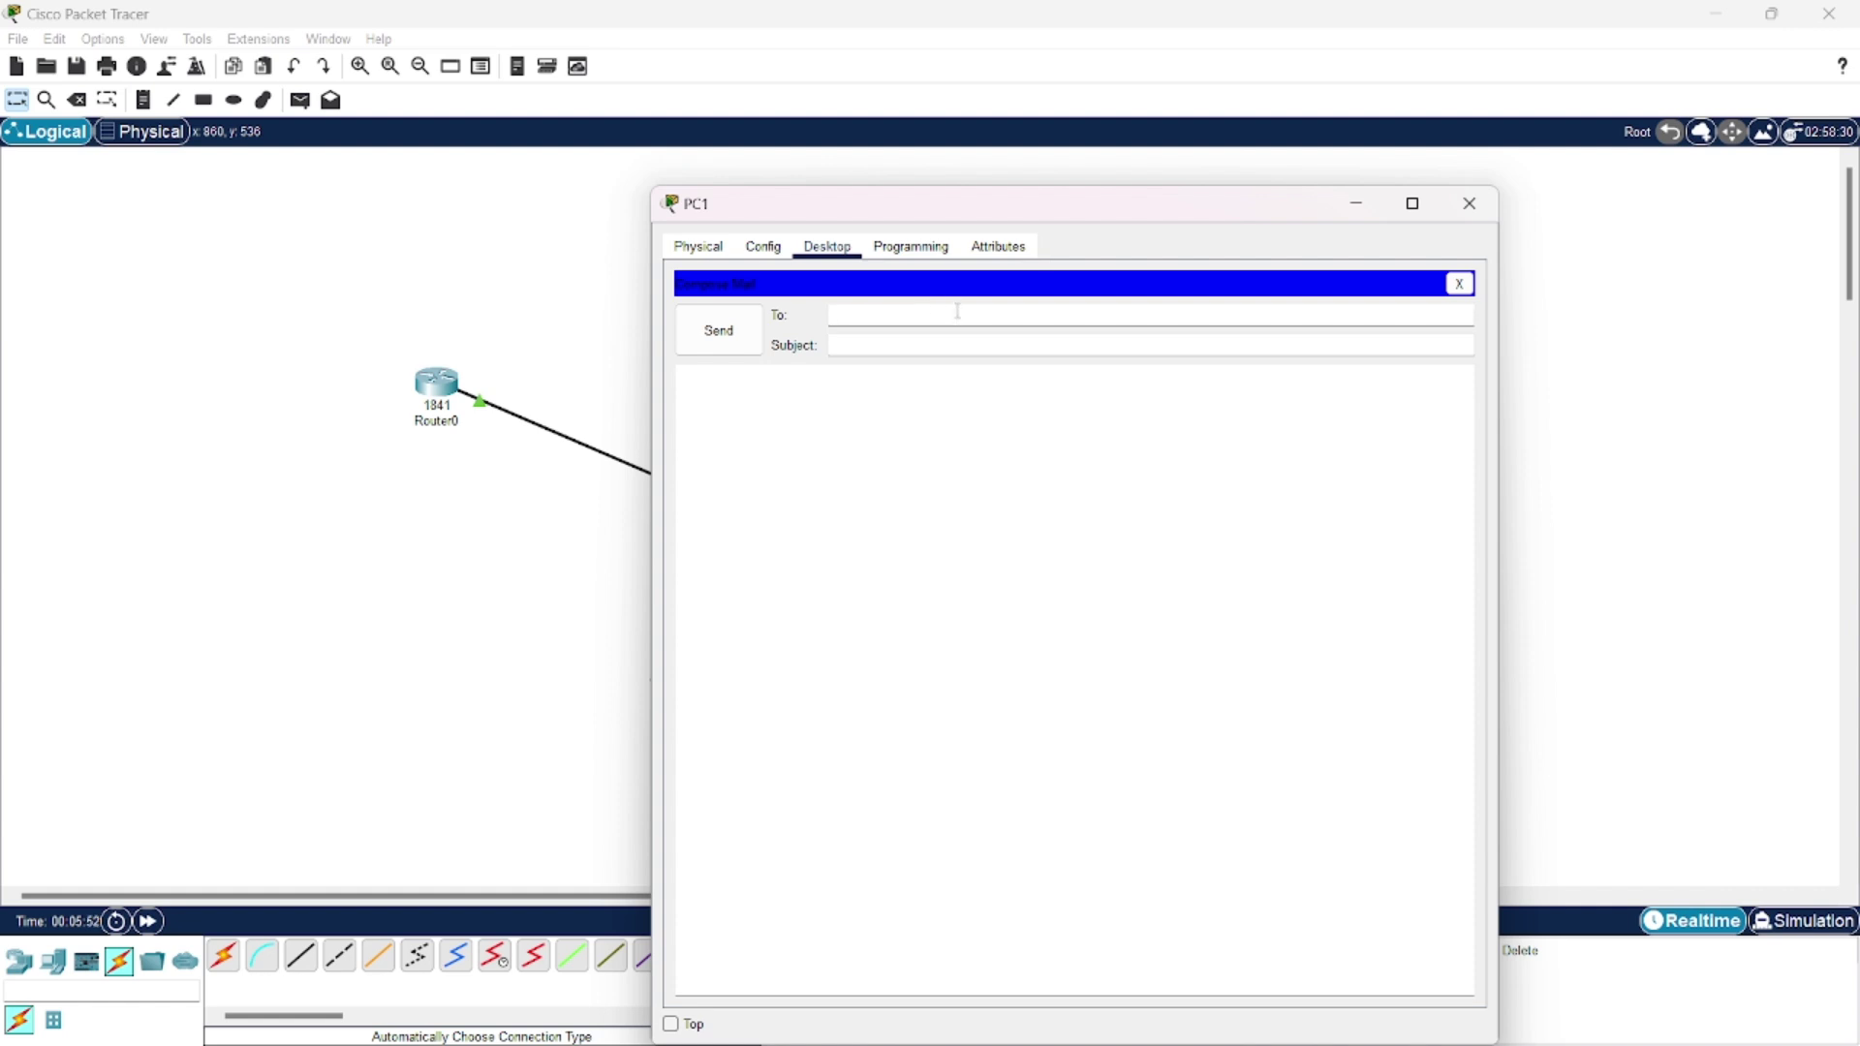
type("abc@gmail.com")
left_click(980, 346)
type("hi")
left_click(885, 412)
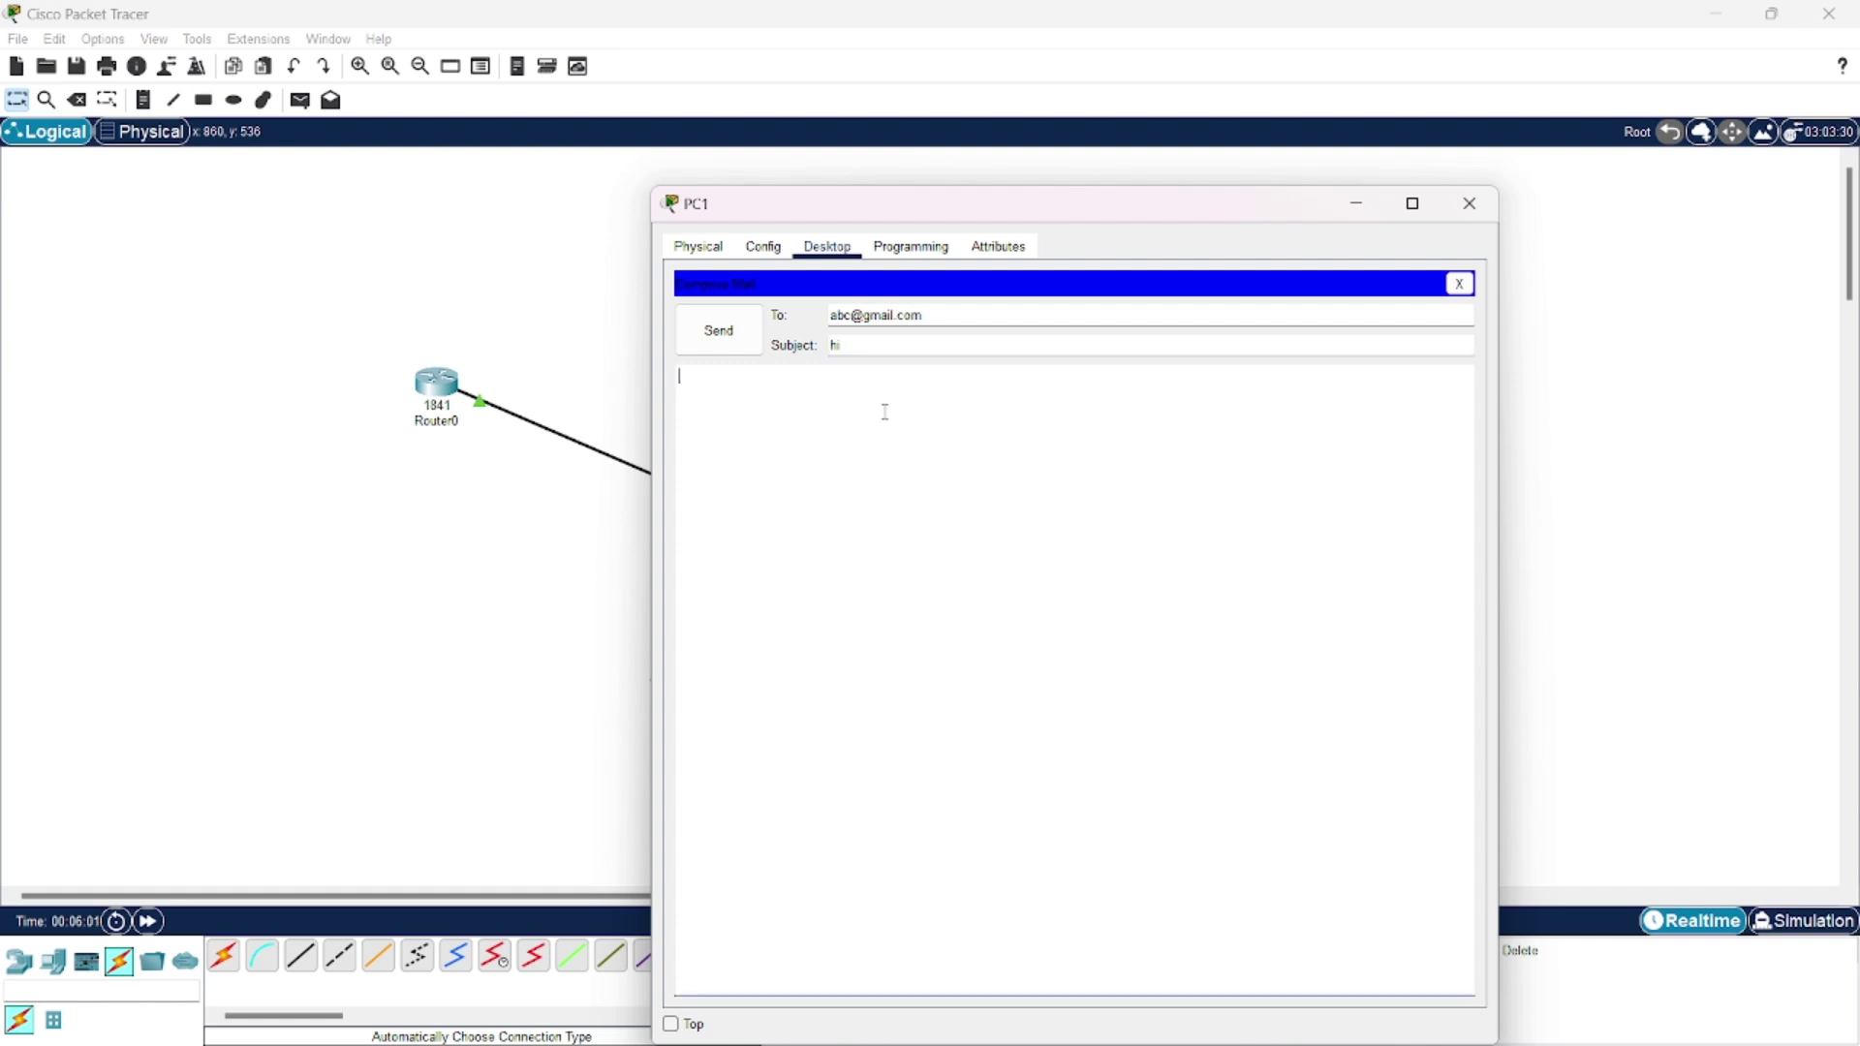
type("hello")
type(" how are")
type(" you rep")
type("ly asap")
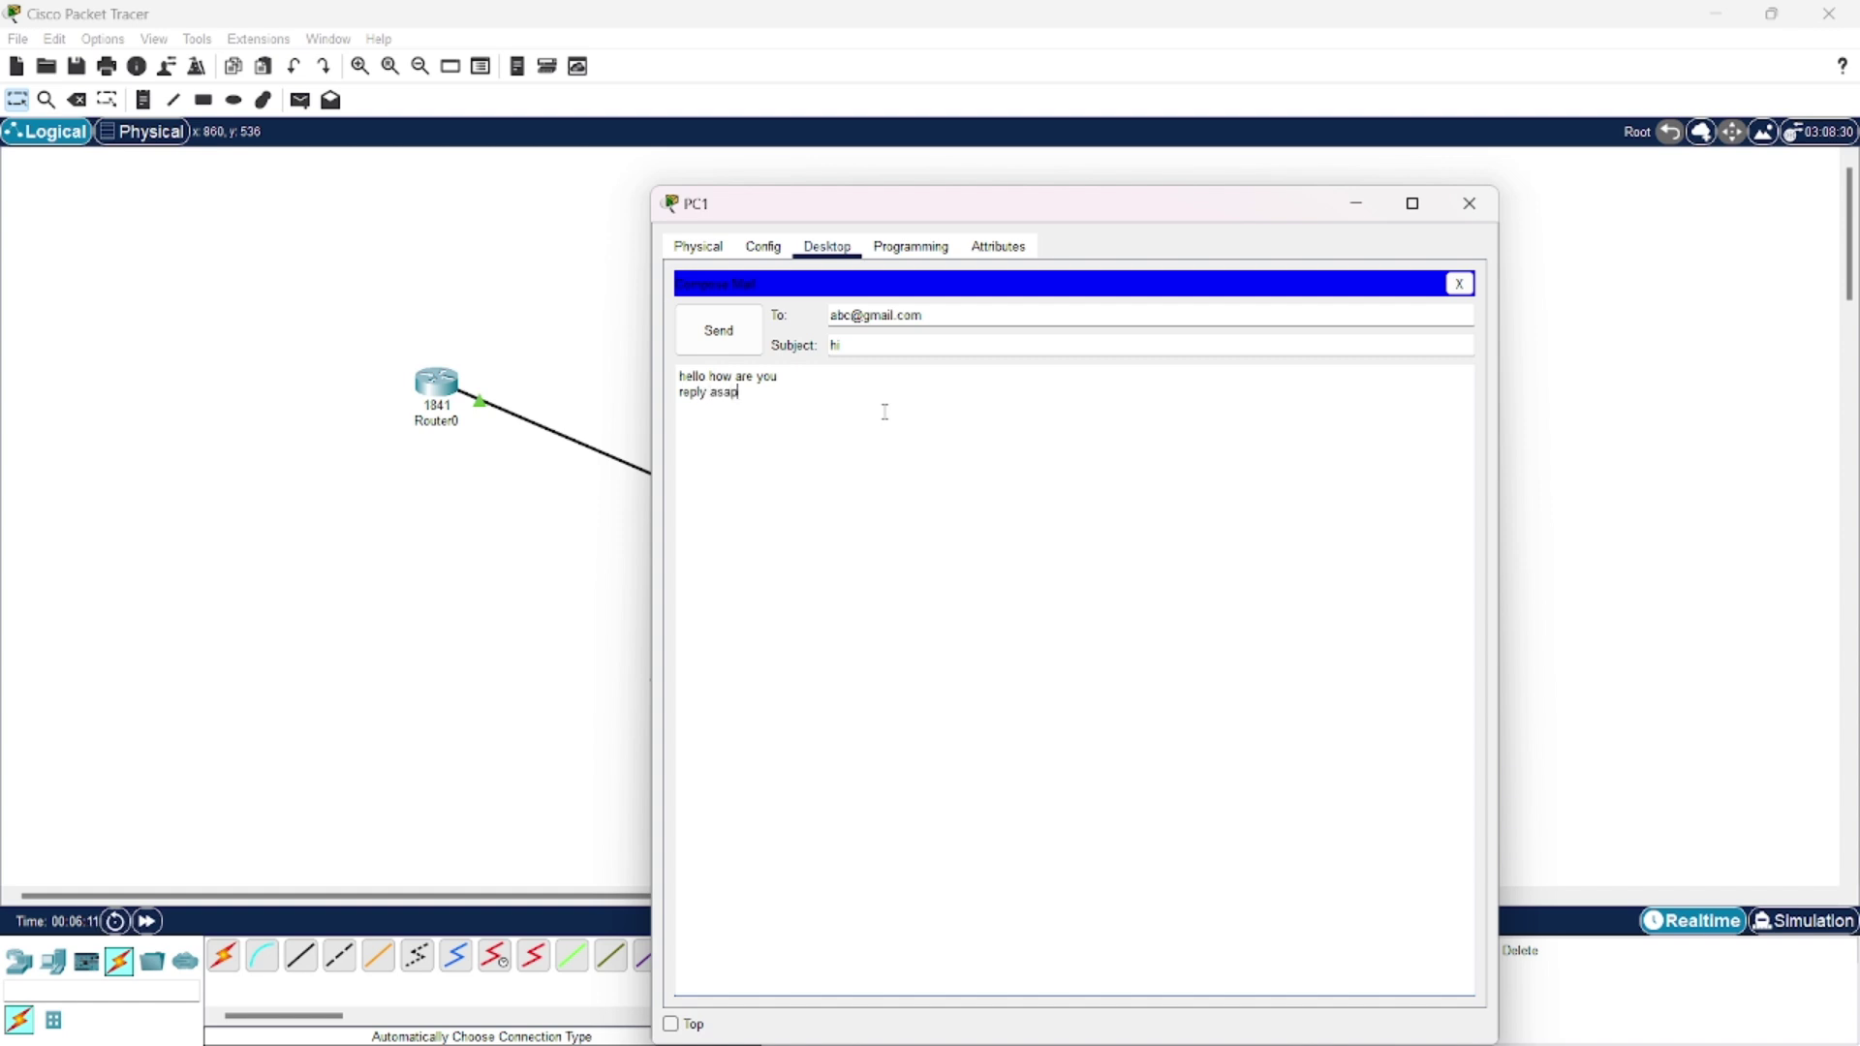
left_click(717, 334)
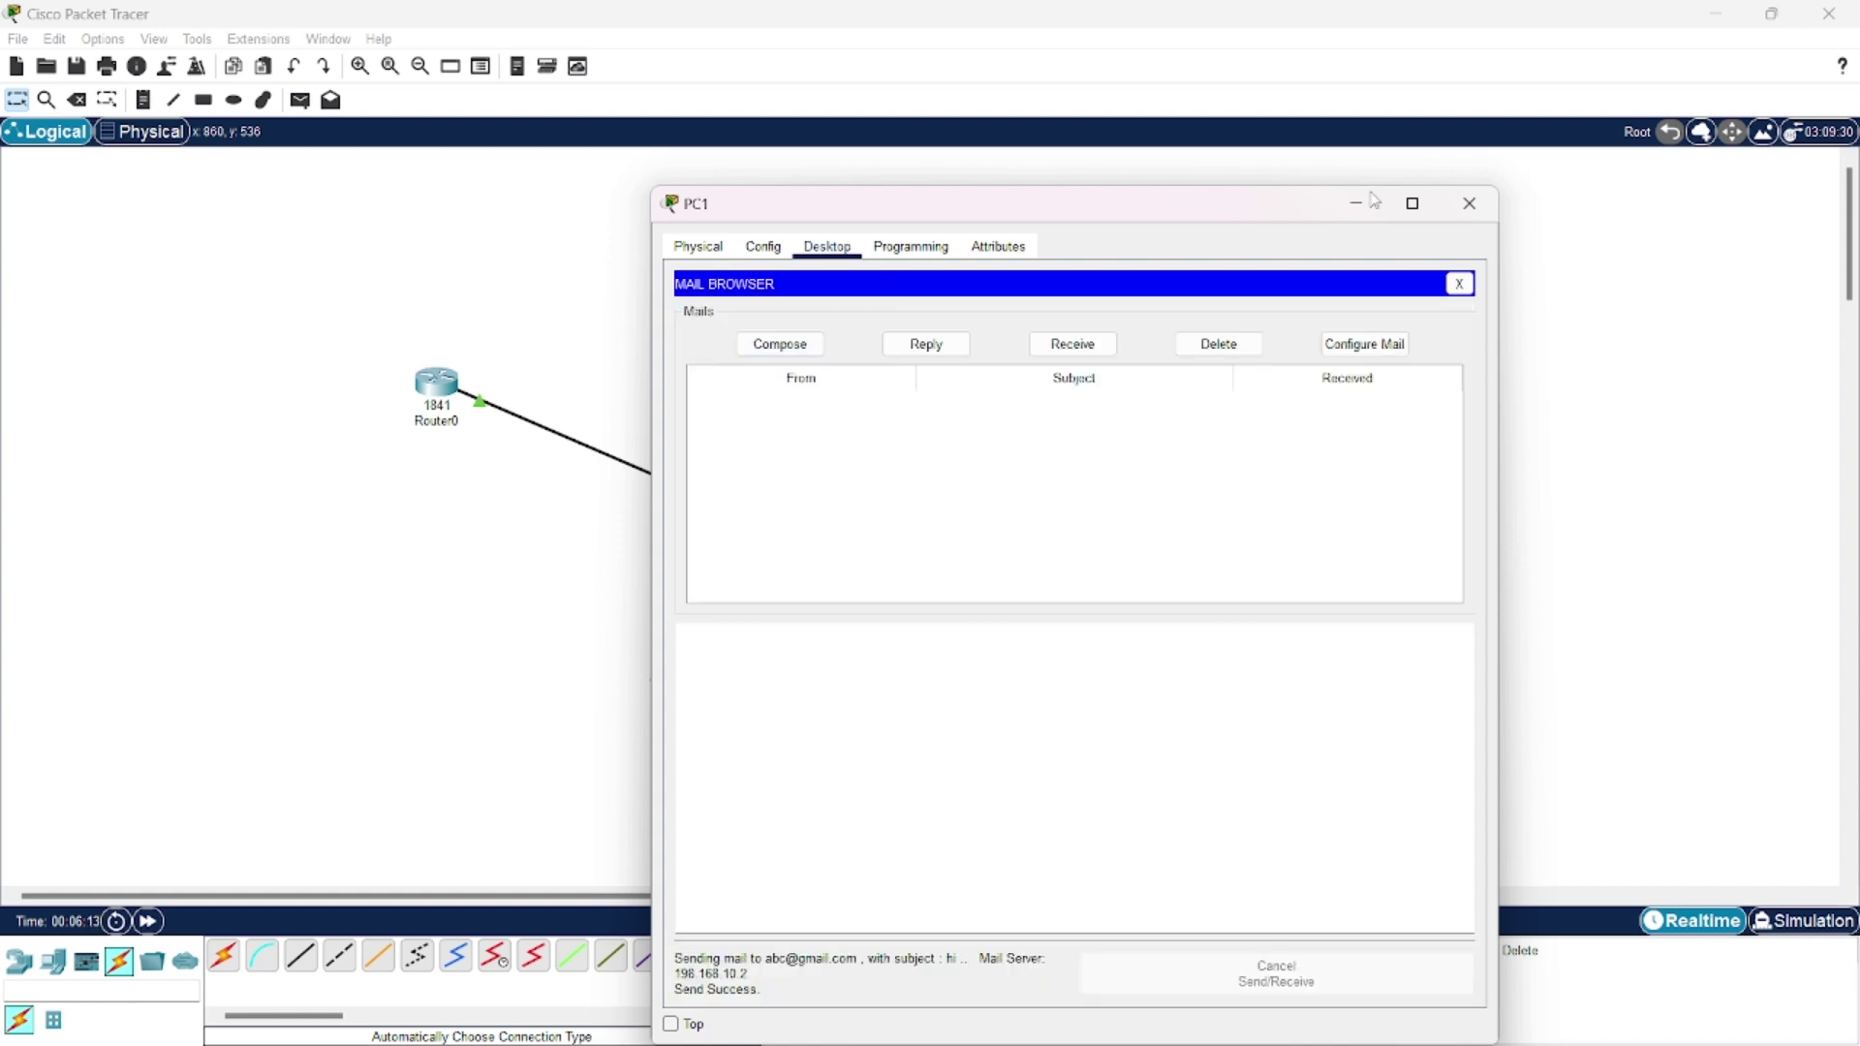
left_click(1470, 201)
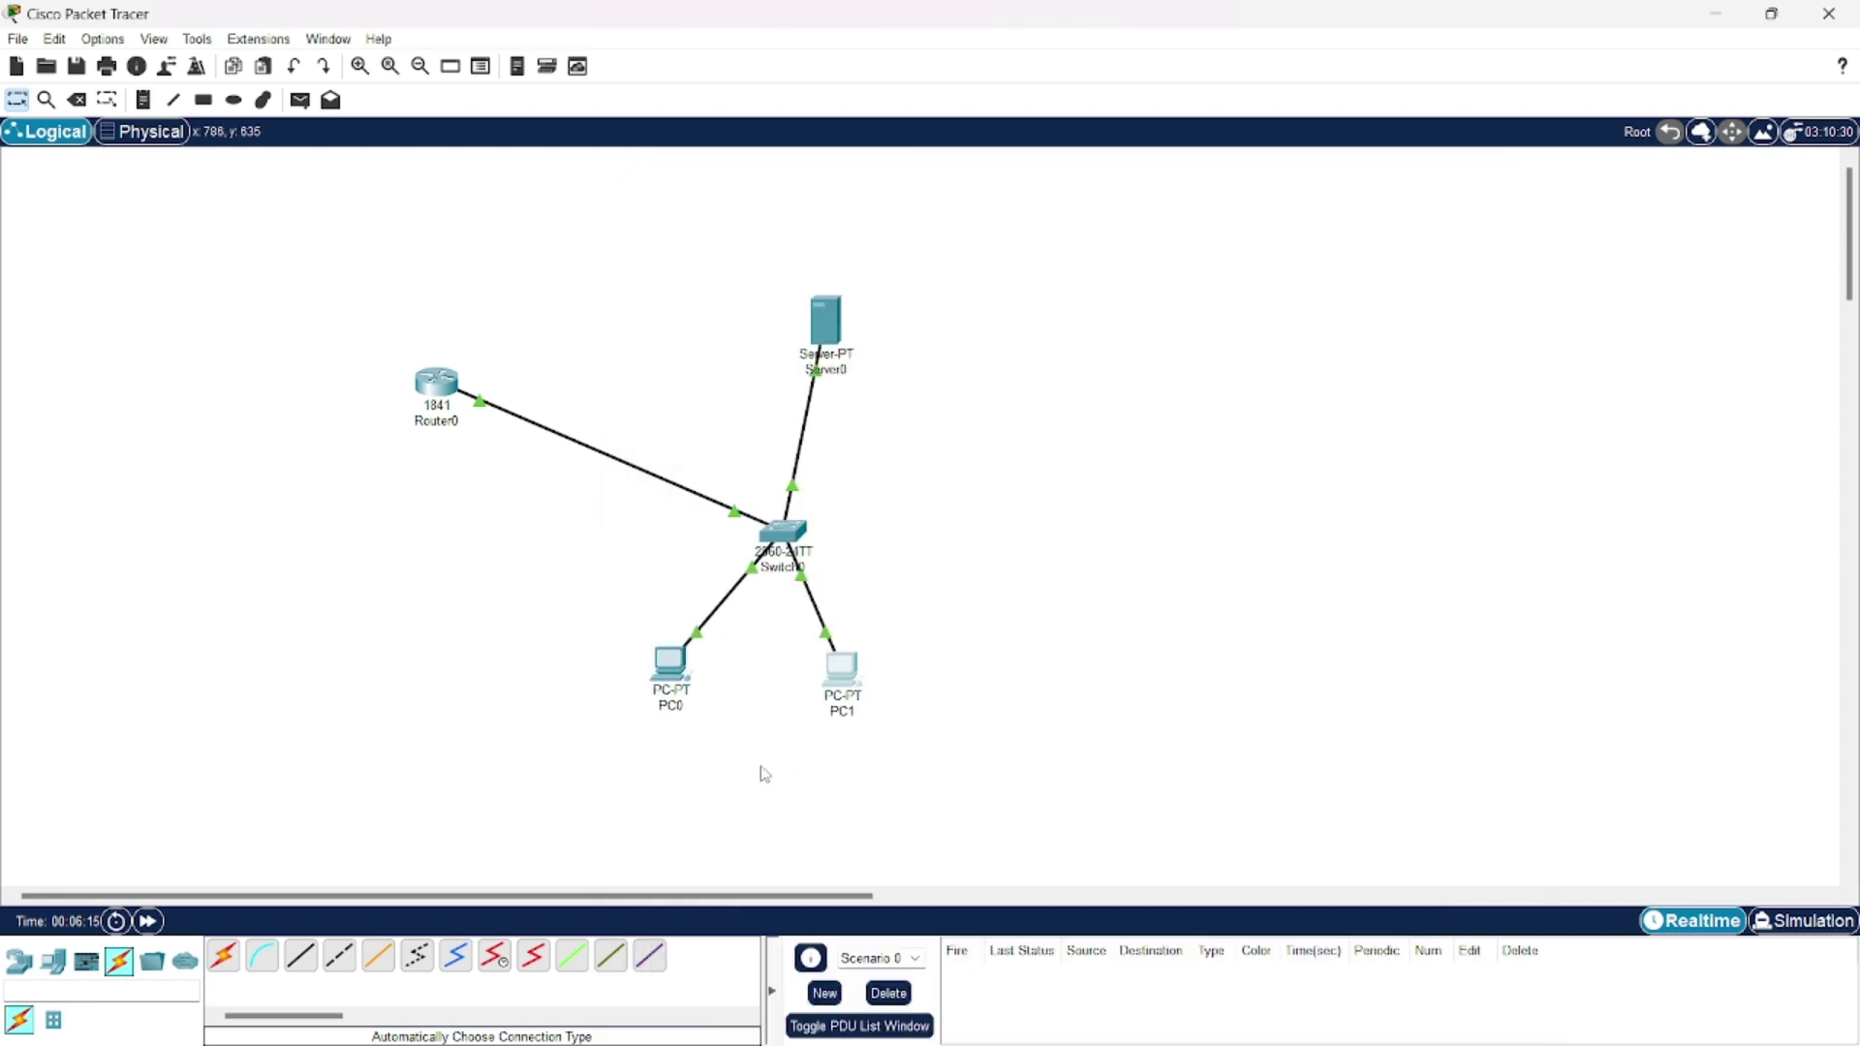
Step: Receive new mail in PC0's mail client and select the hi message from PC1
left_click(669, 665)
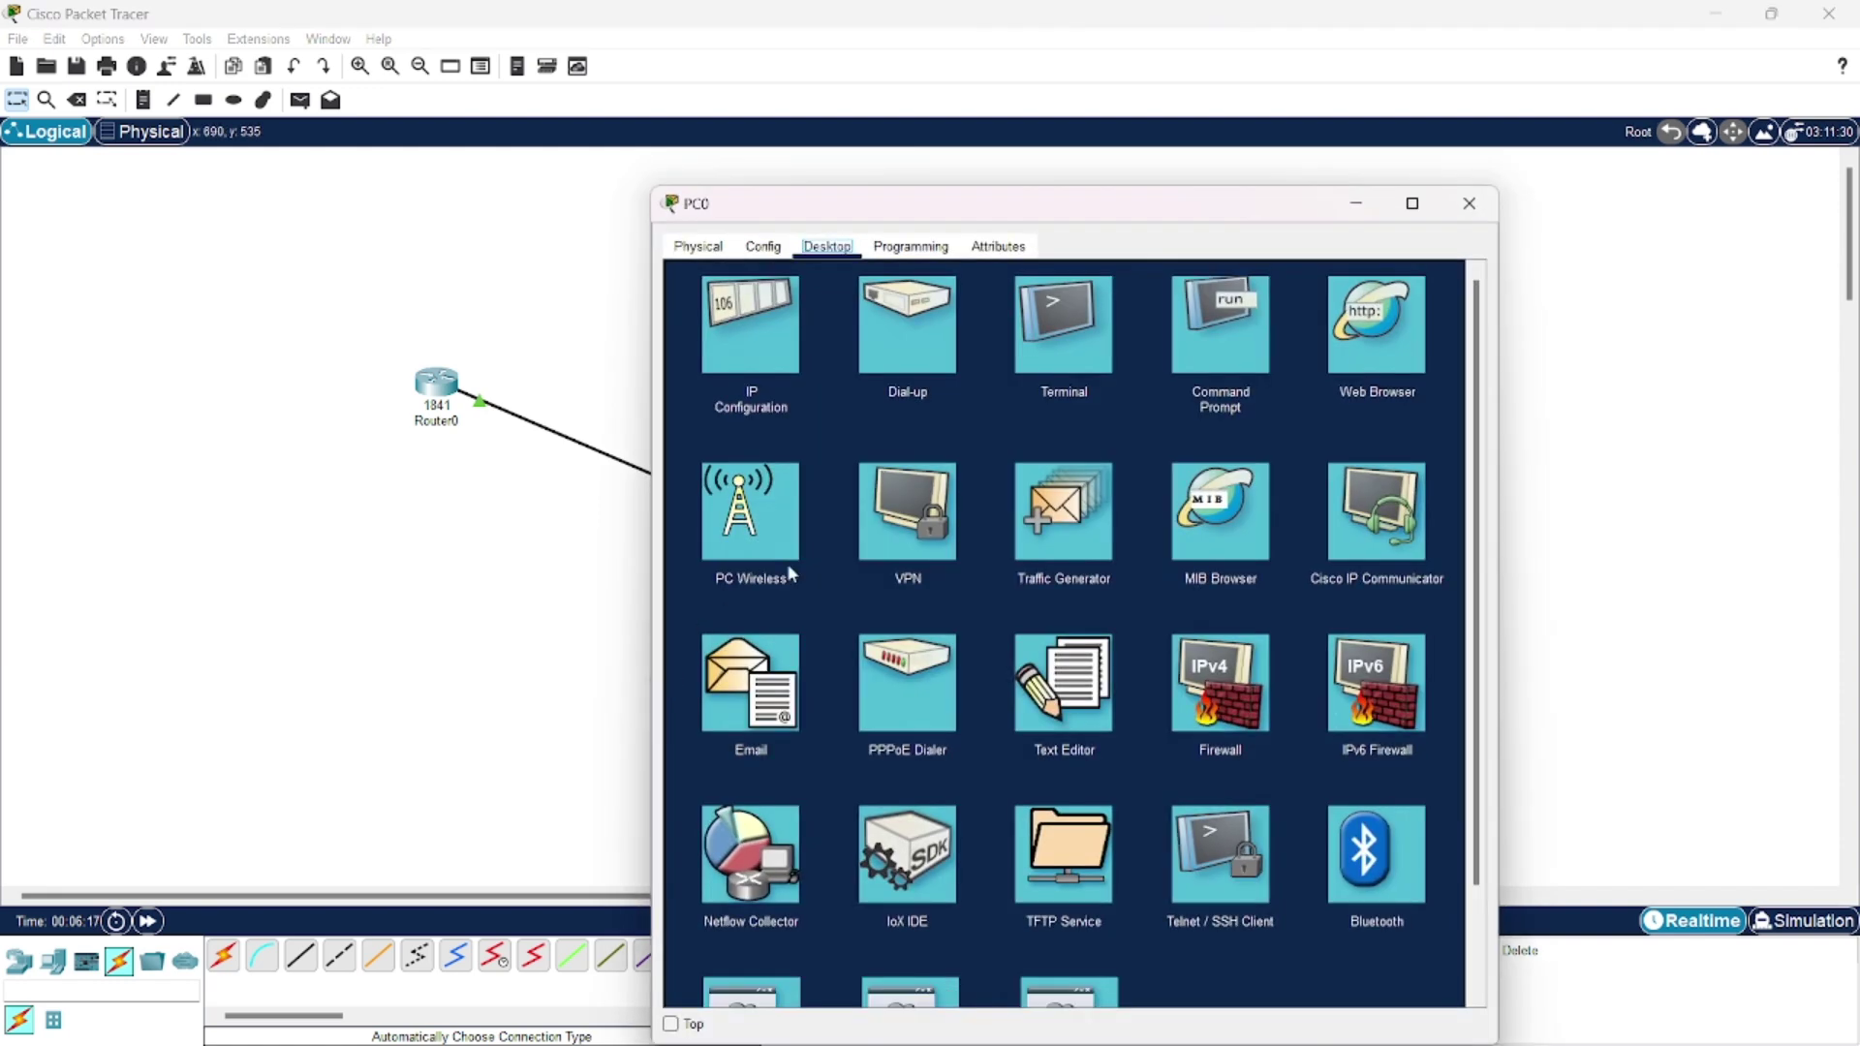
left_click(763, 715)
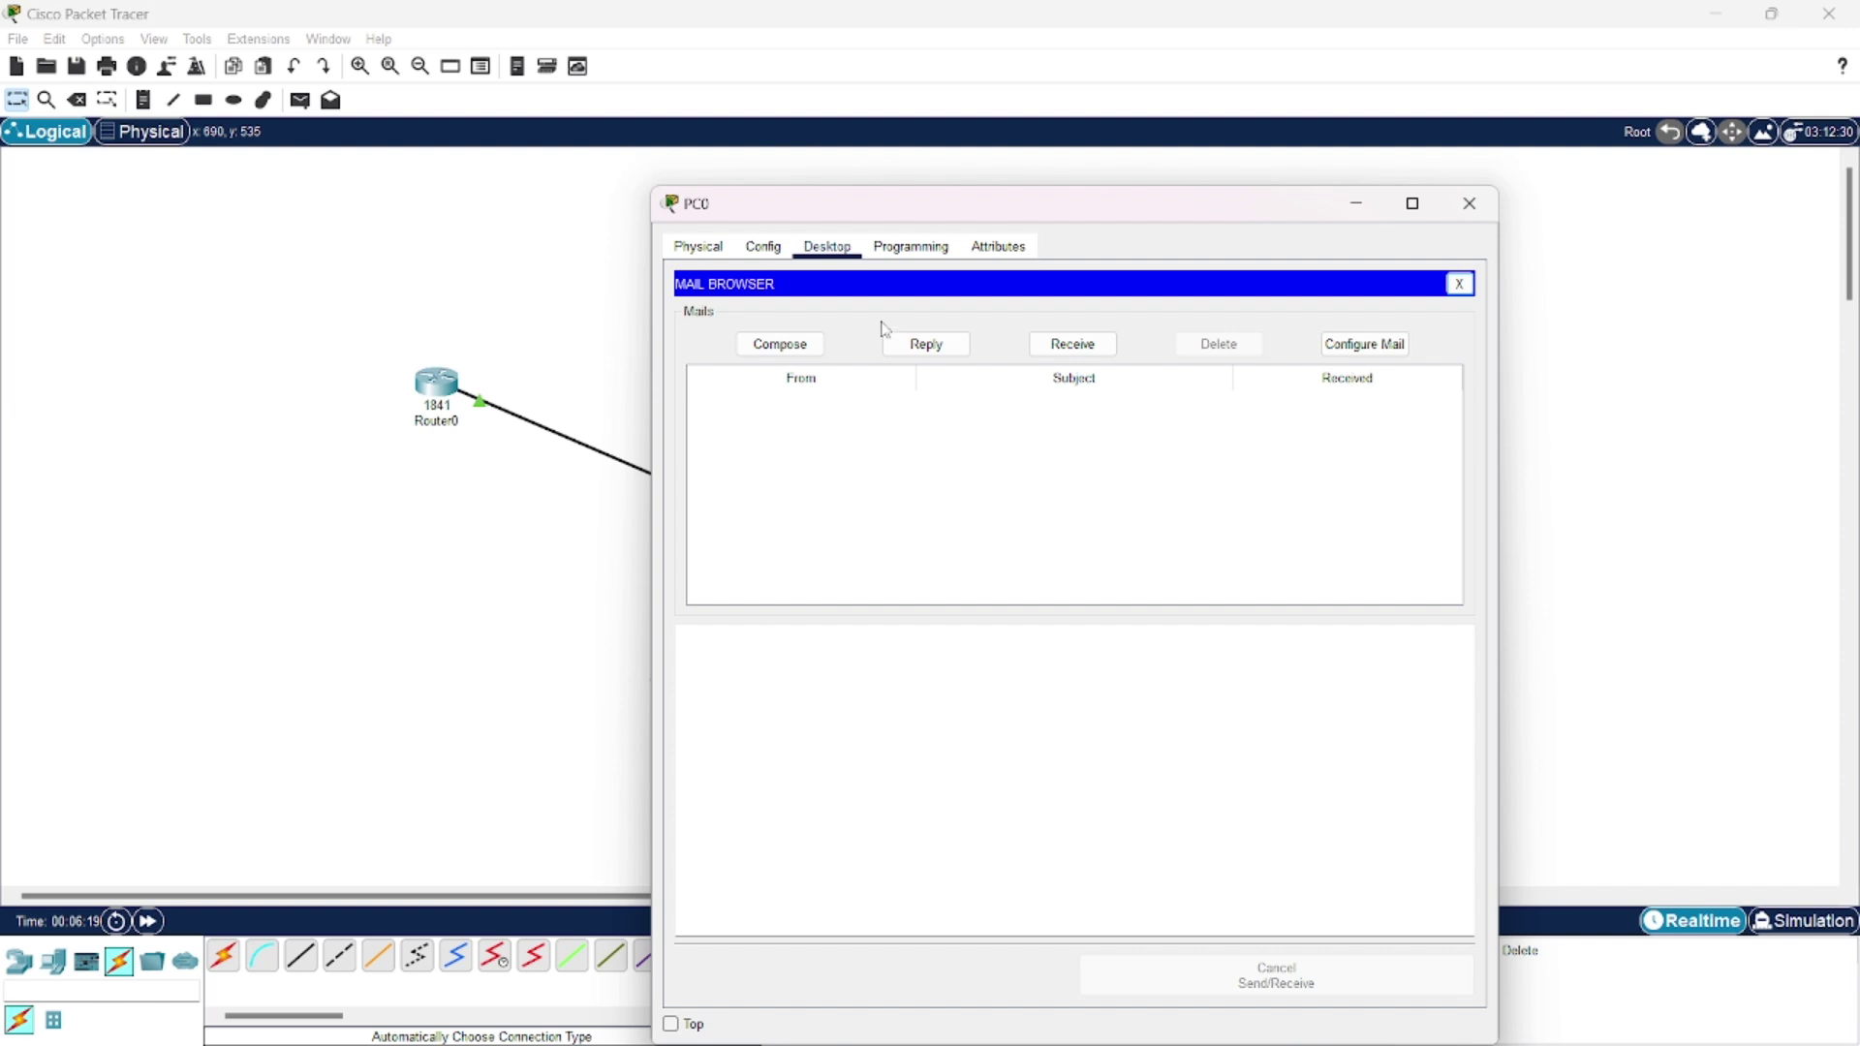
left_click(1059, 354)
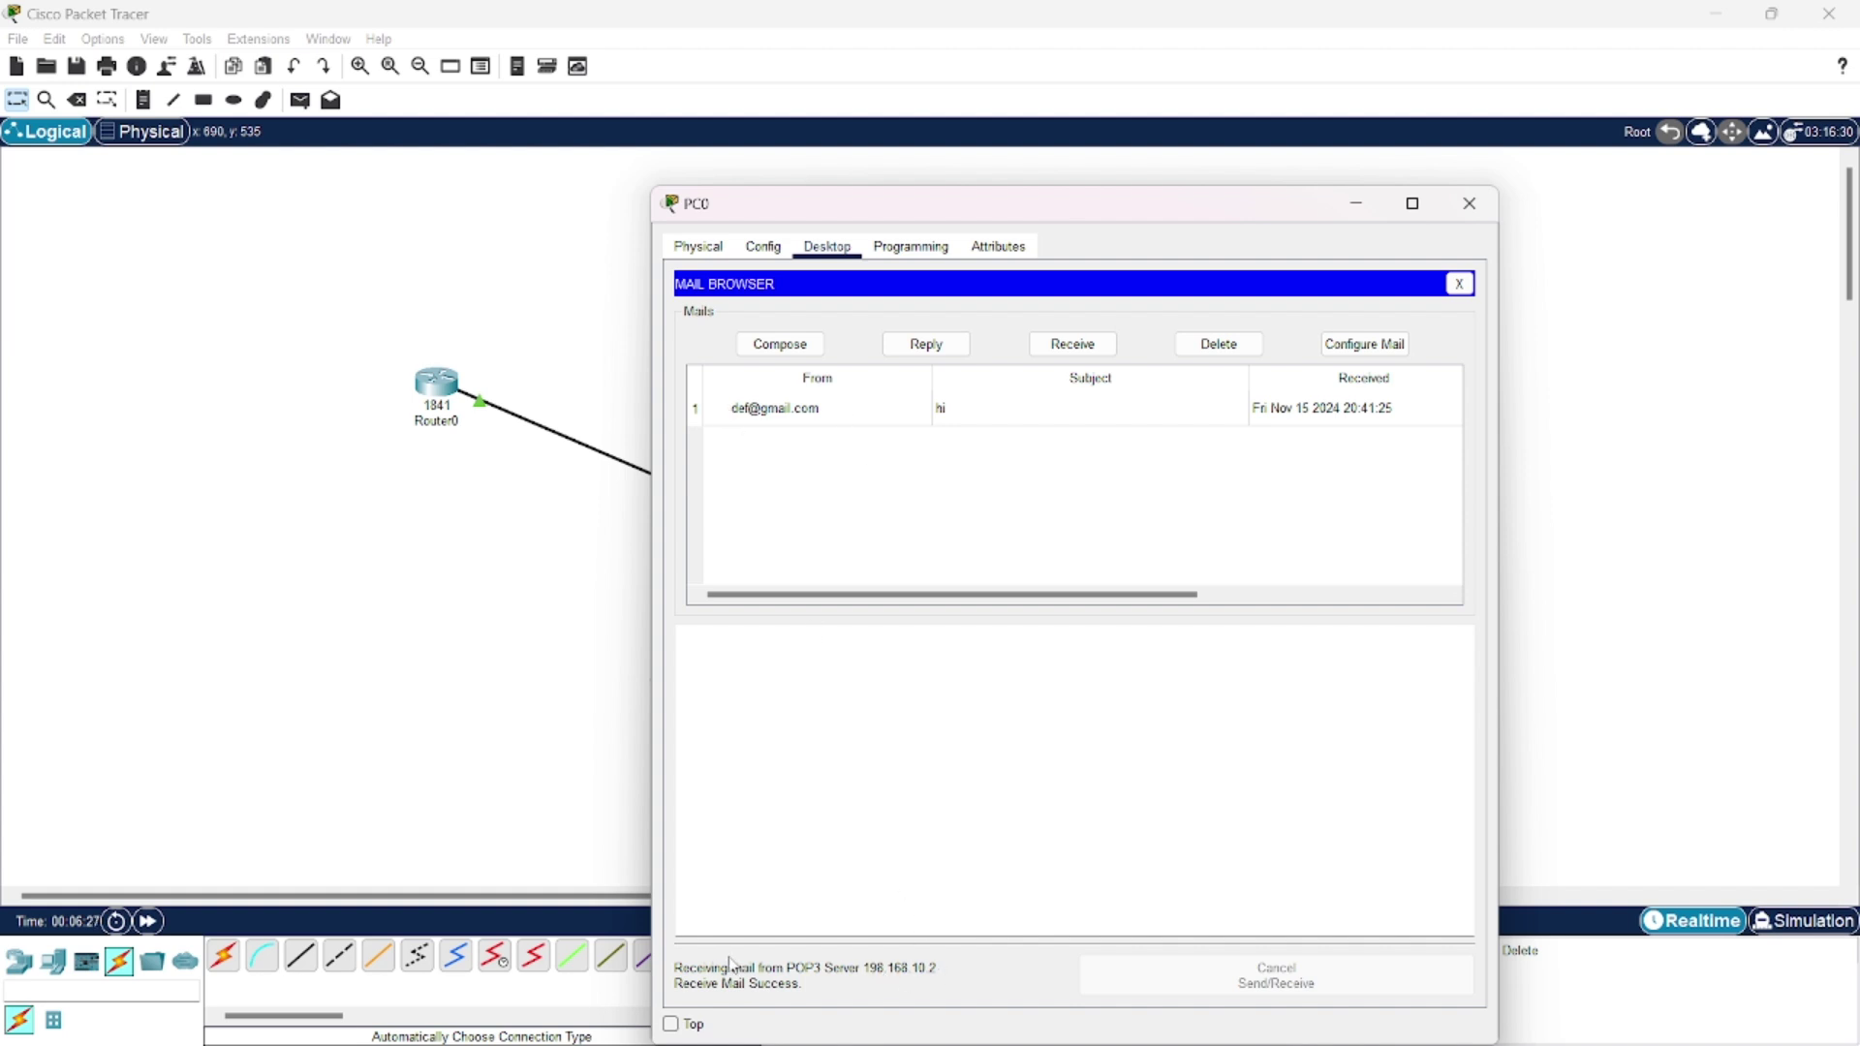
left_click(942, 349)
left_click(1011, 550)
left_click(1020, 422)
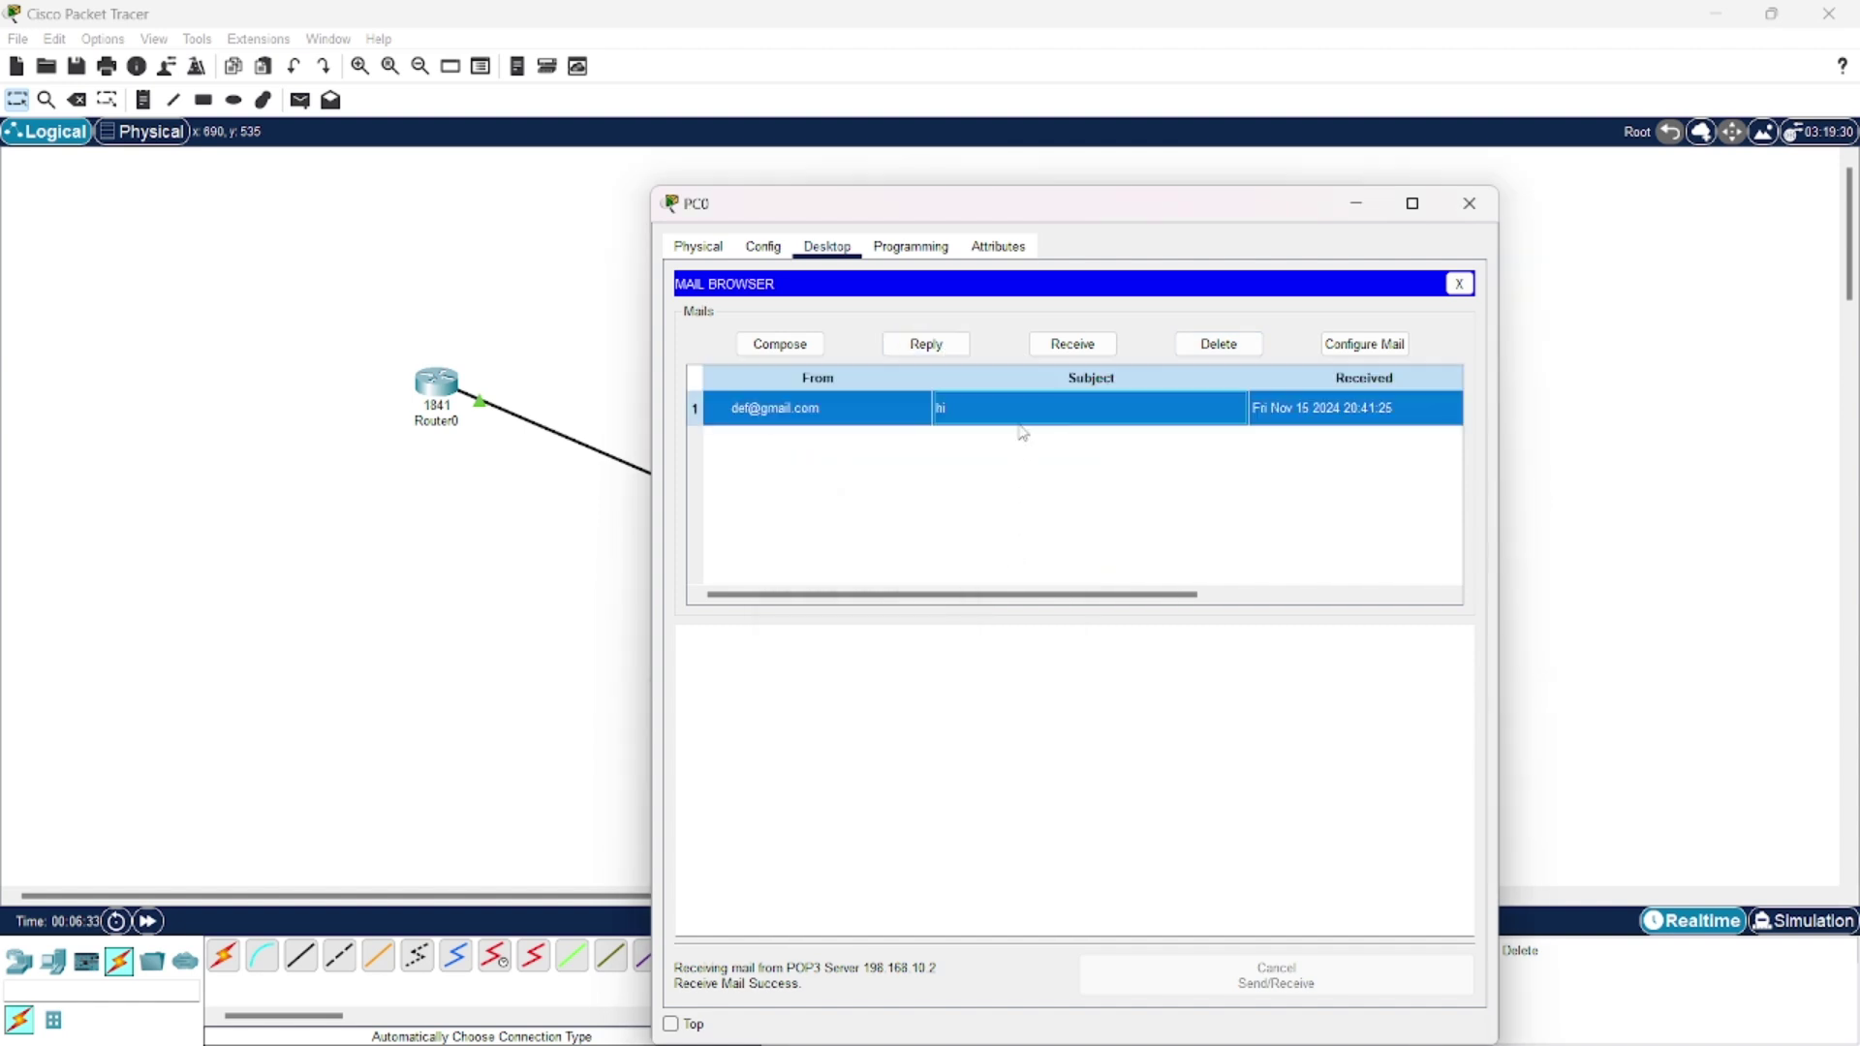
Step: Reply to the hi mail with 'hey' and send it back to PC1
left_click(944, 346)
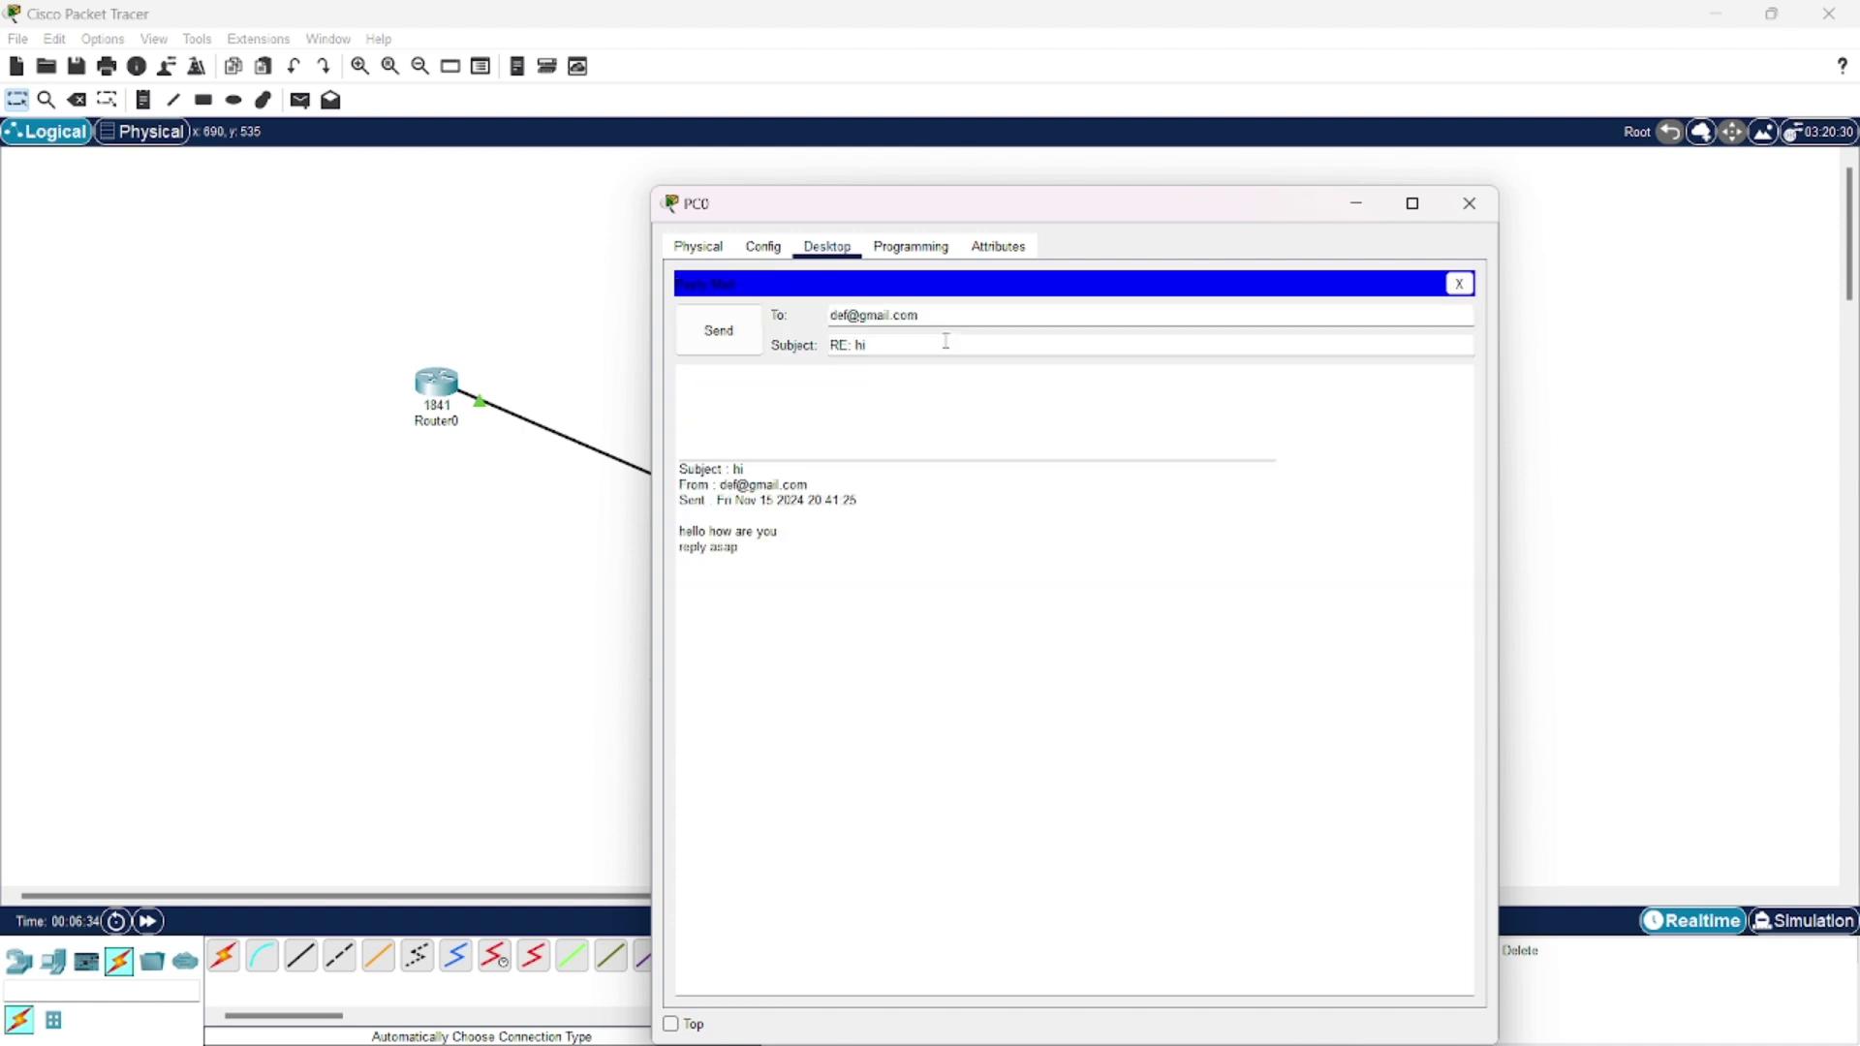
left_click(935, 405)
type("hey")
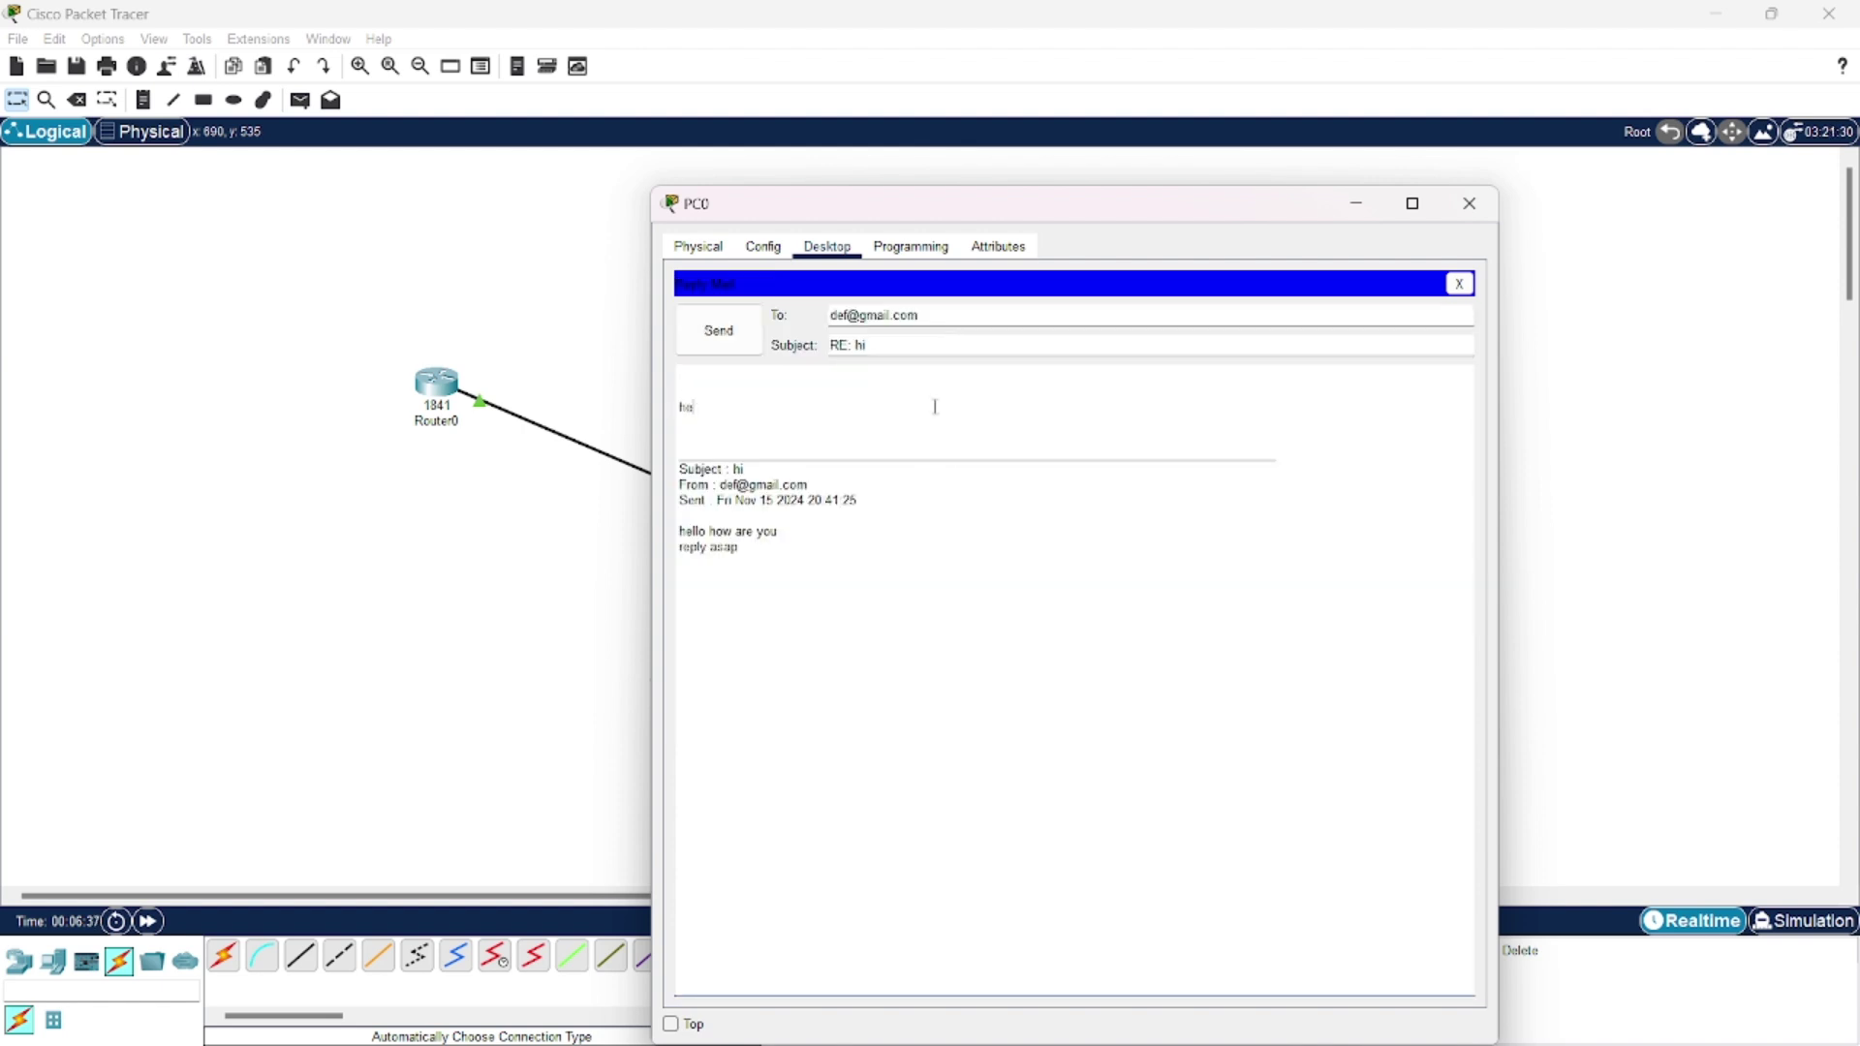
left_click(722, 327)
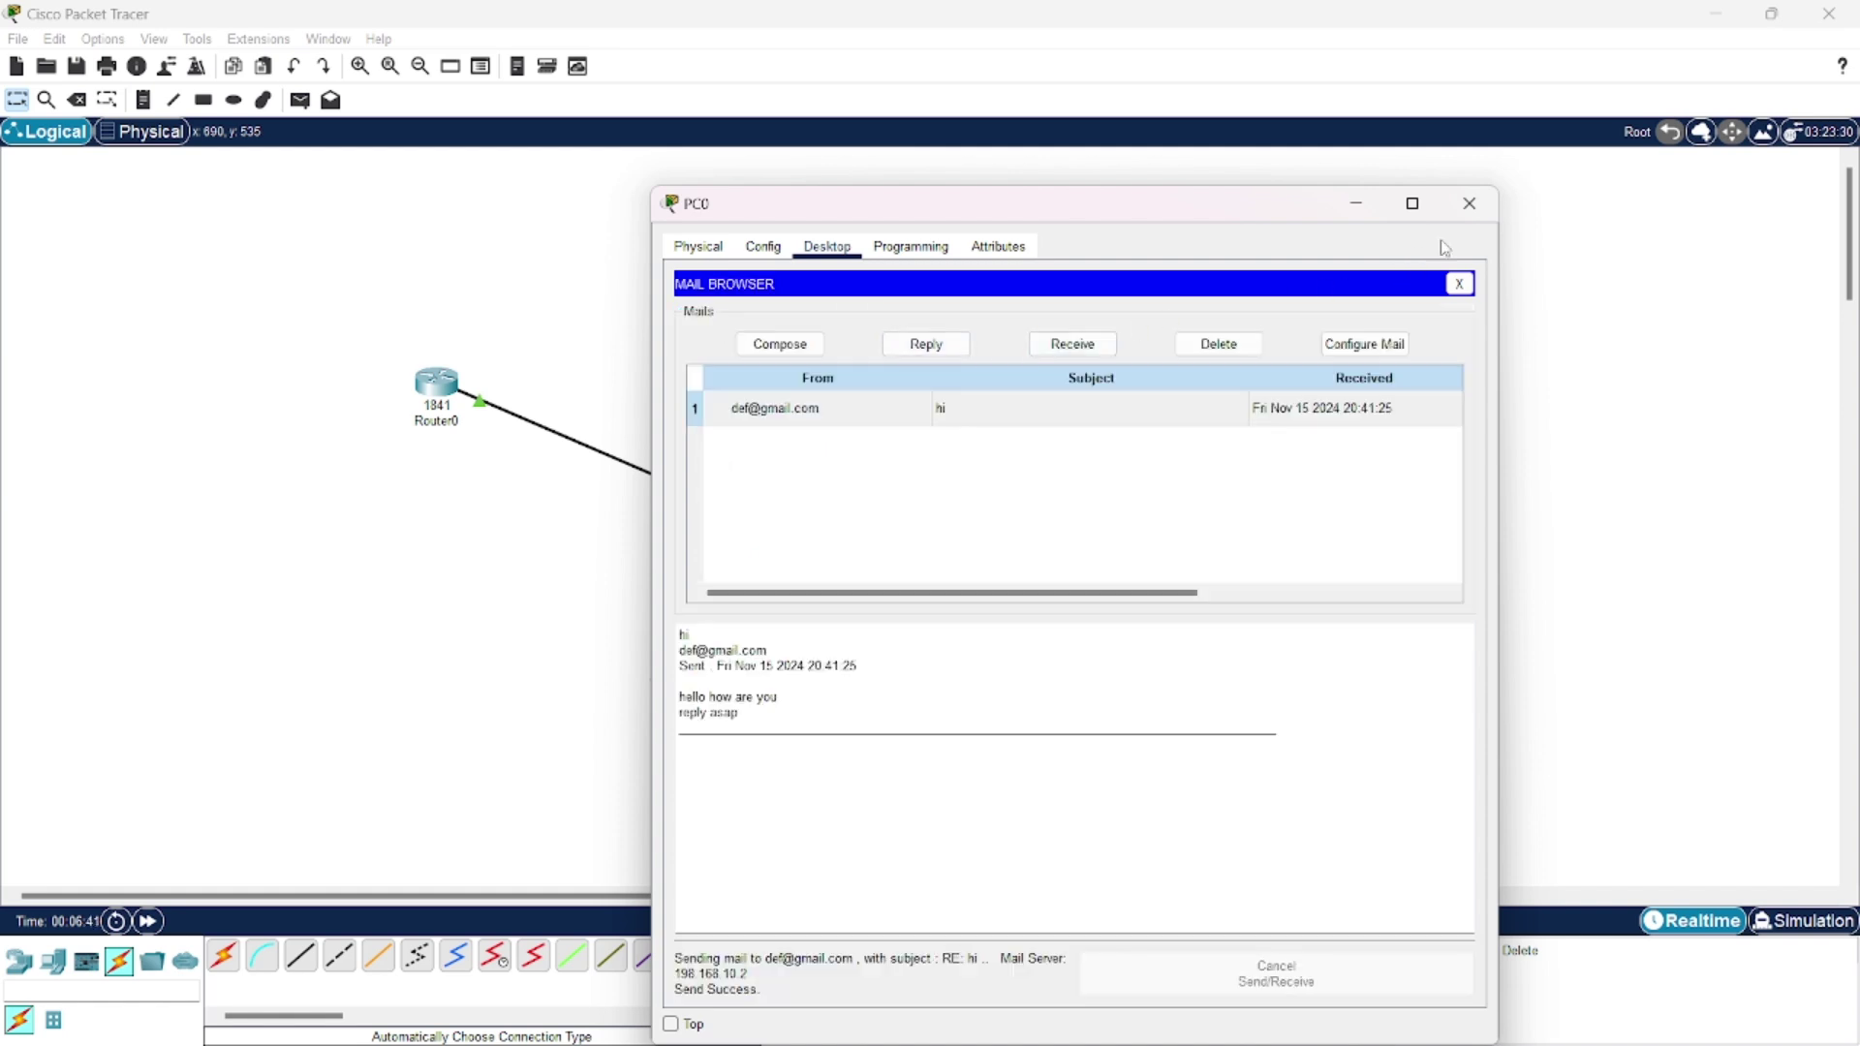
left_click(1469, 203)
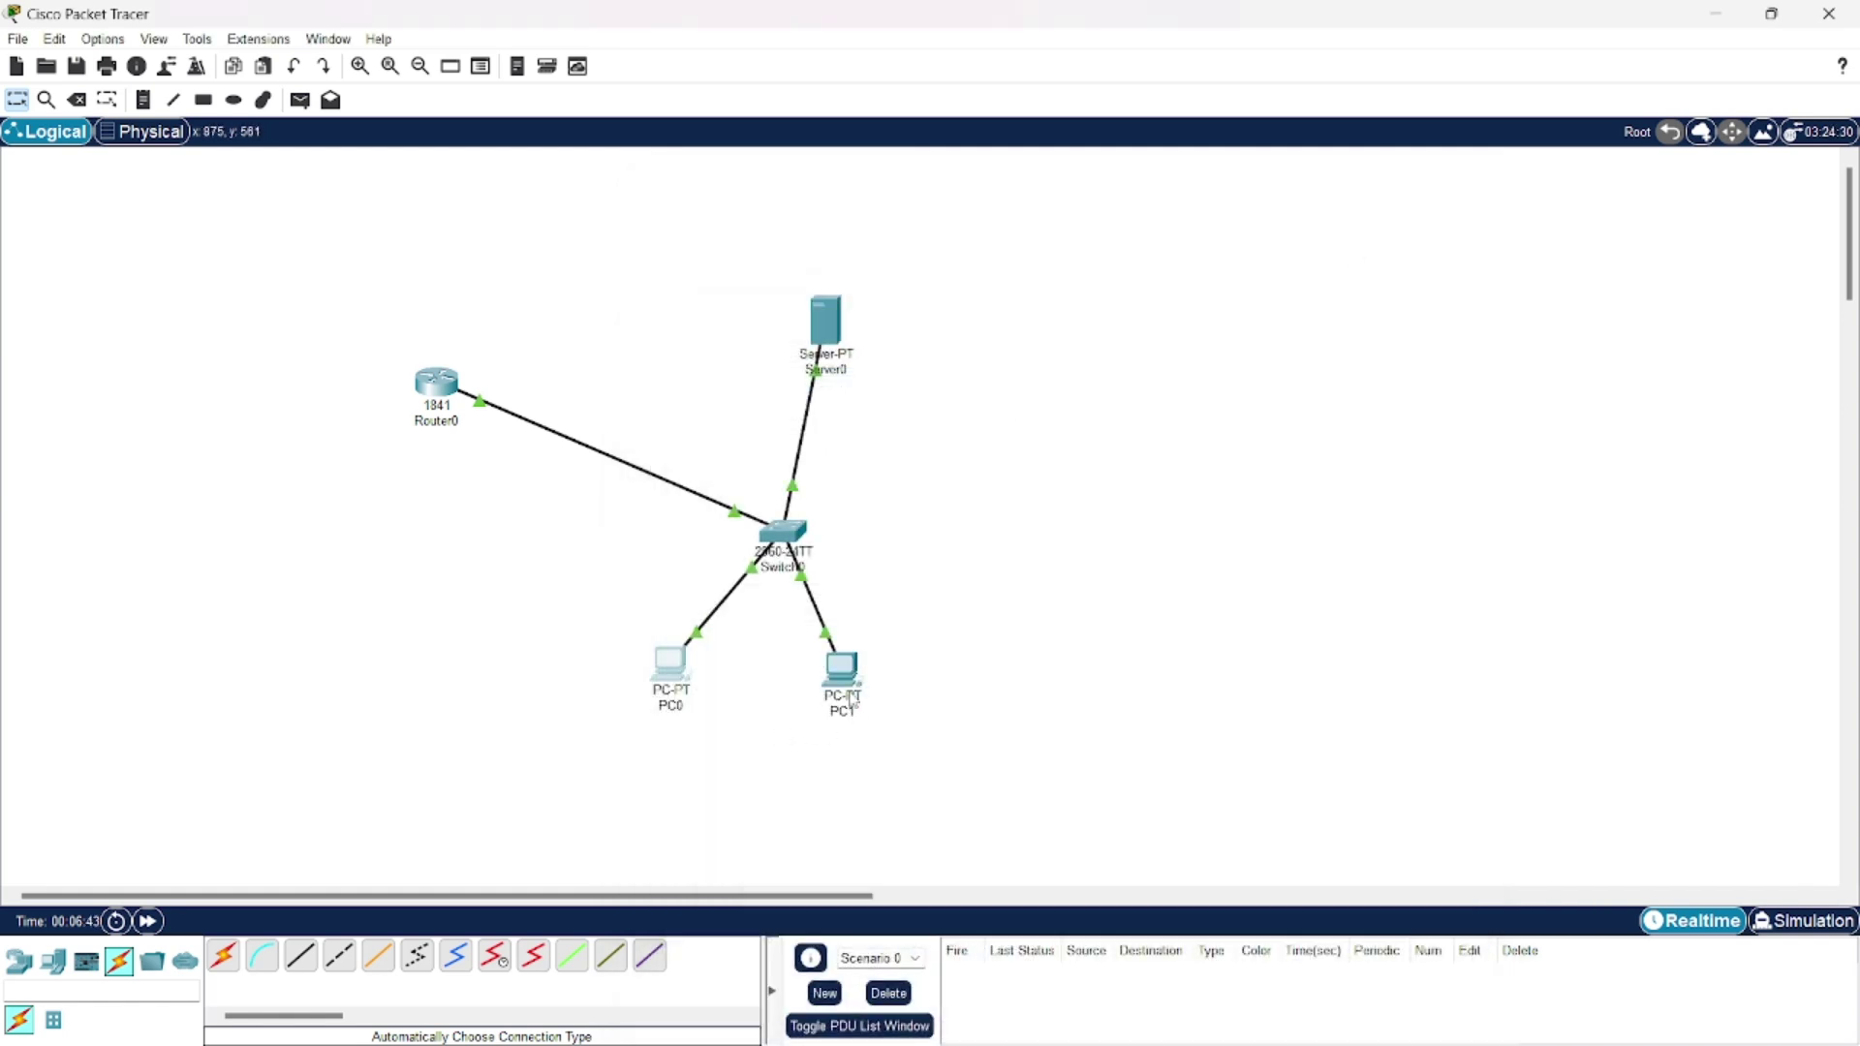
Step: On PC1, fetch mail and read PC0's 'RE: hi' reply saying 'hey', then close PC1
left_click(841, 668)
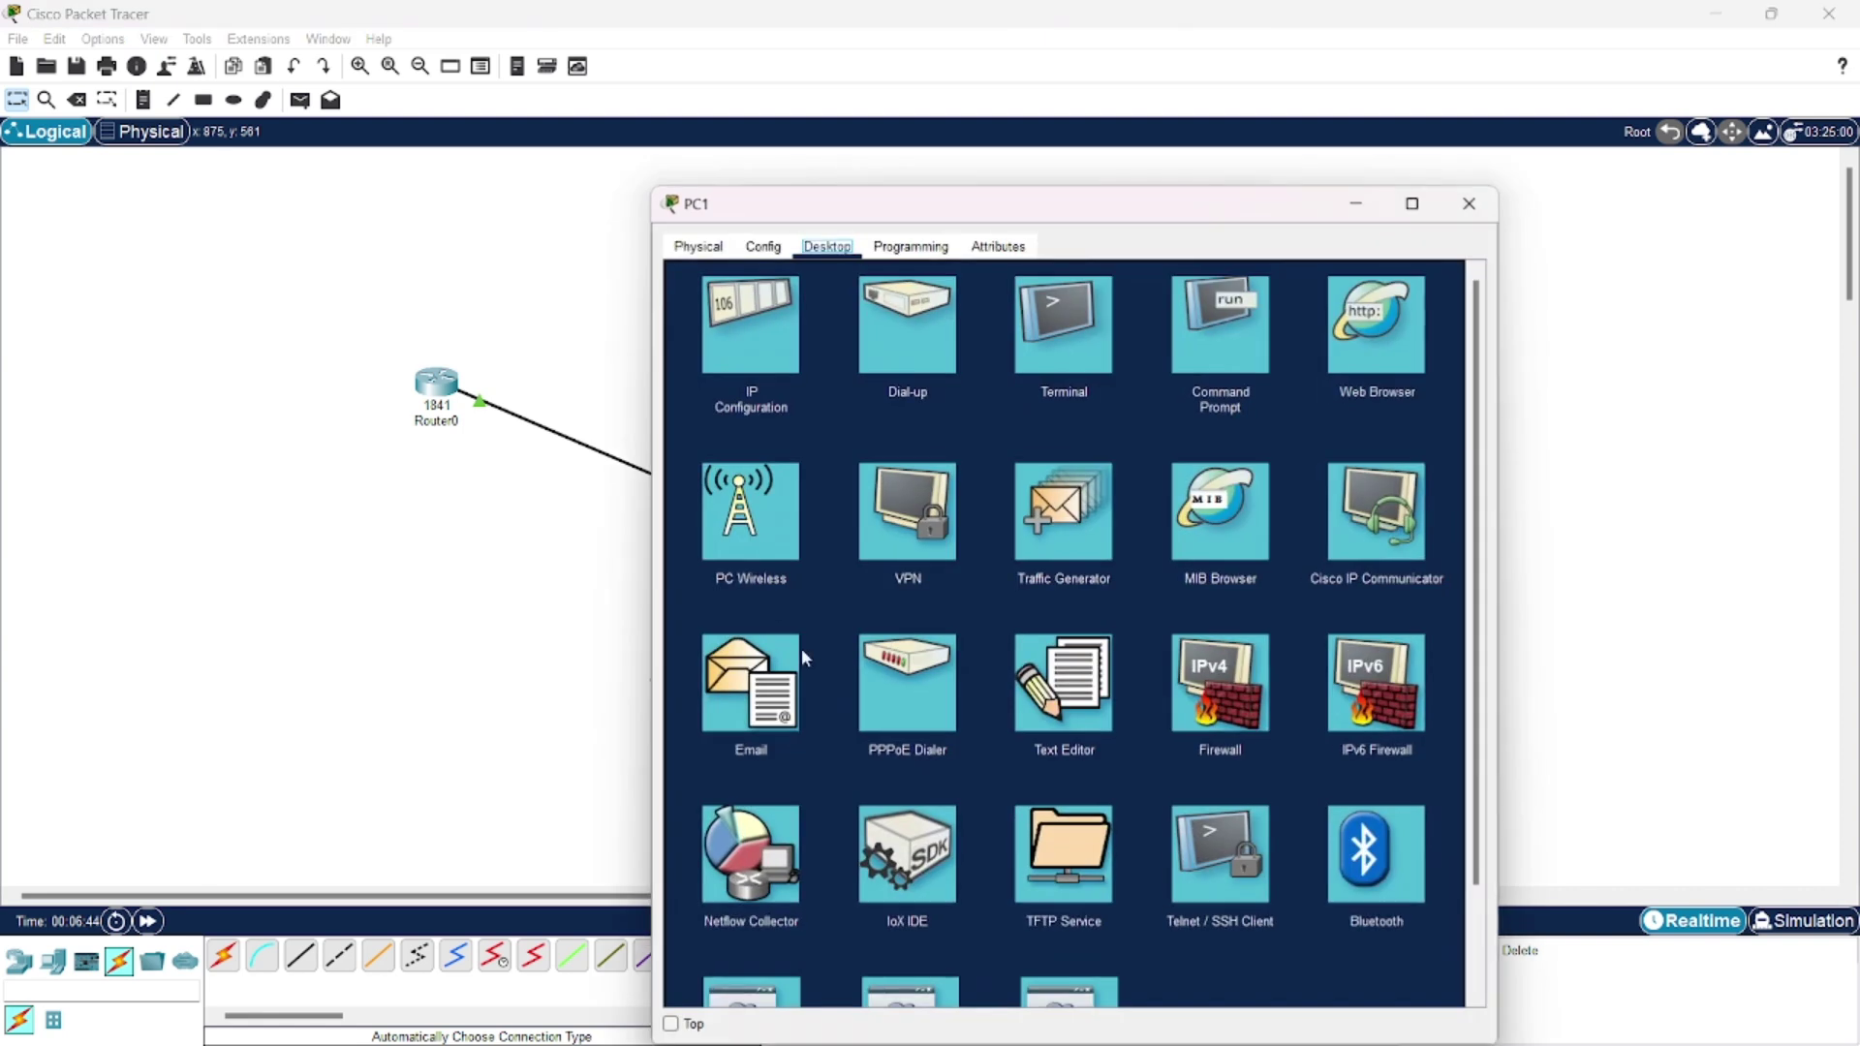
left_click(770, 699)
left_click(1066, 345)
left_click(860, 412)
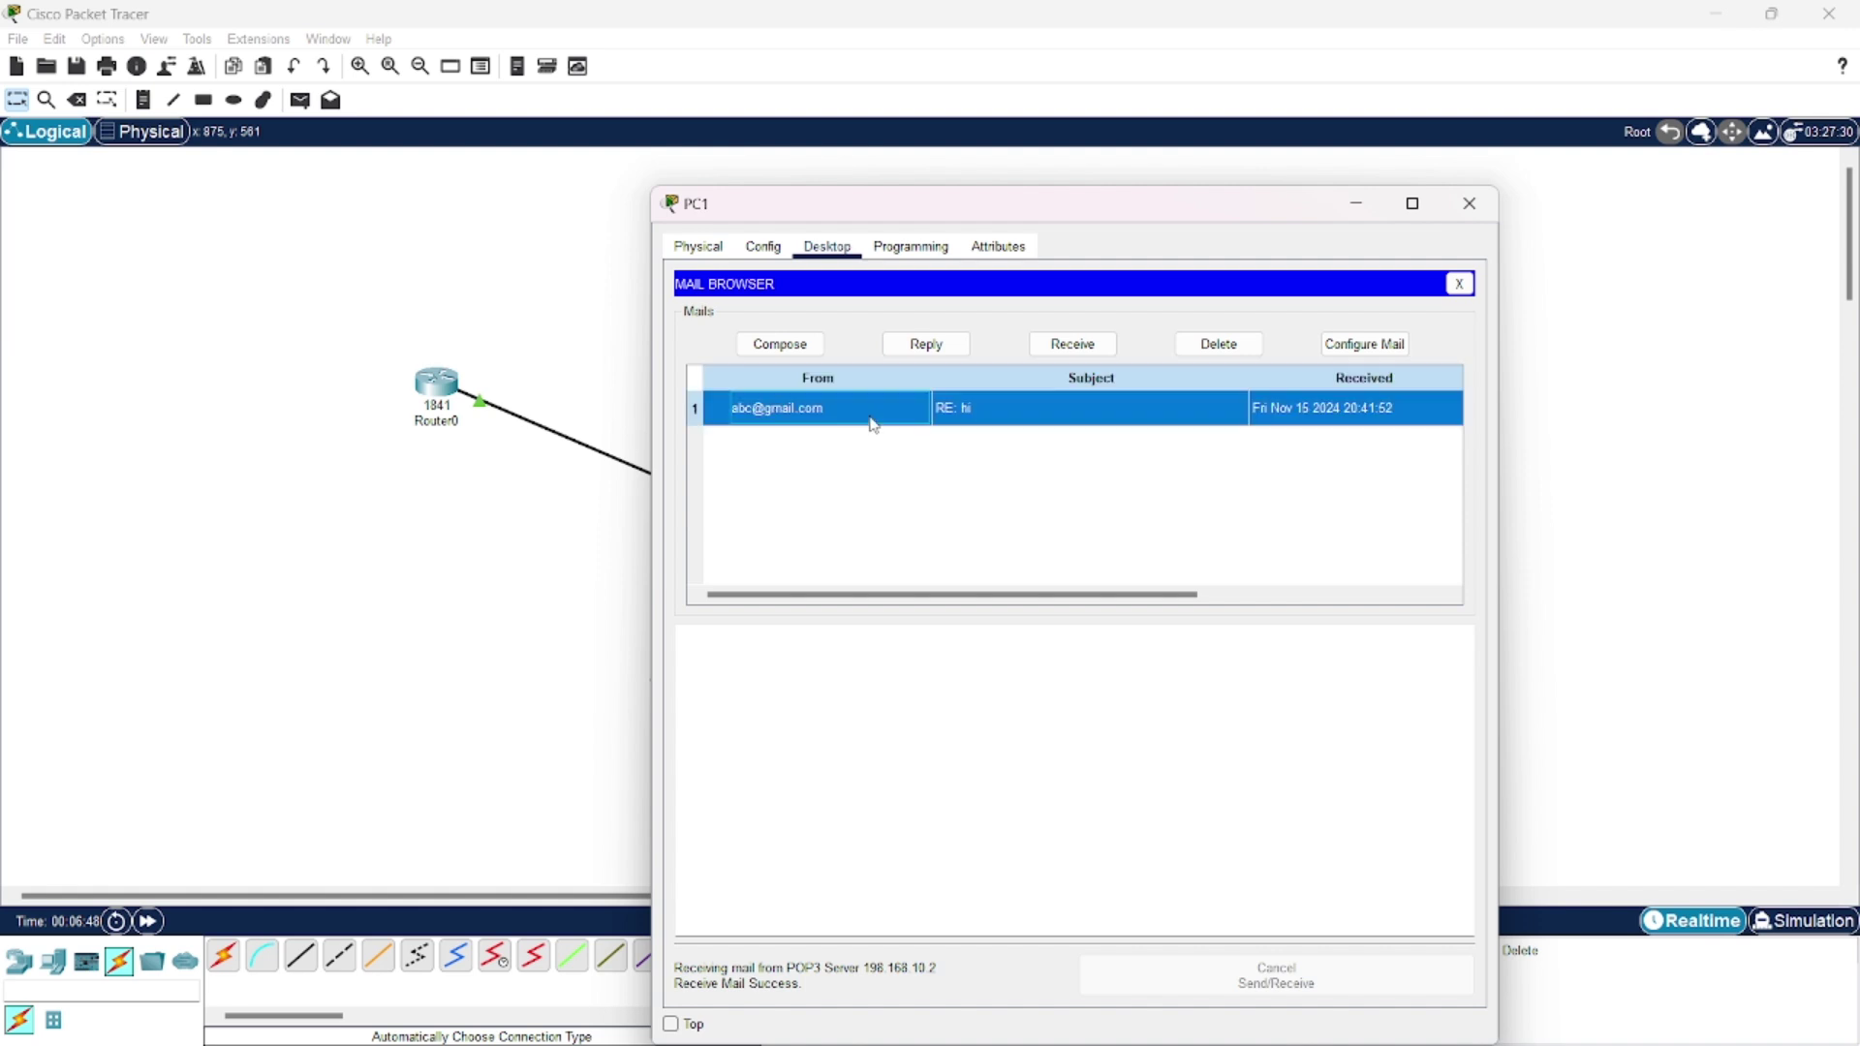
left_click(1482, 208)
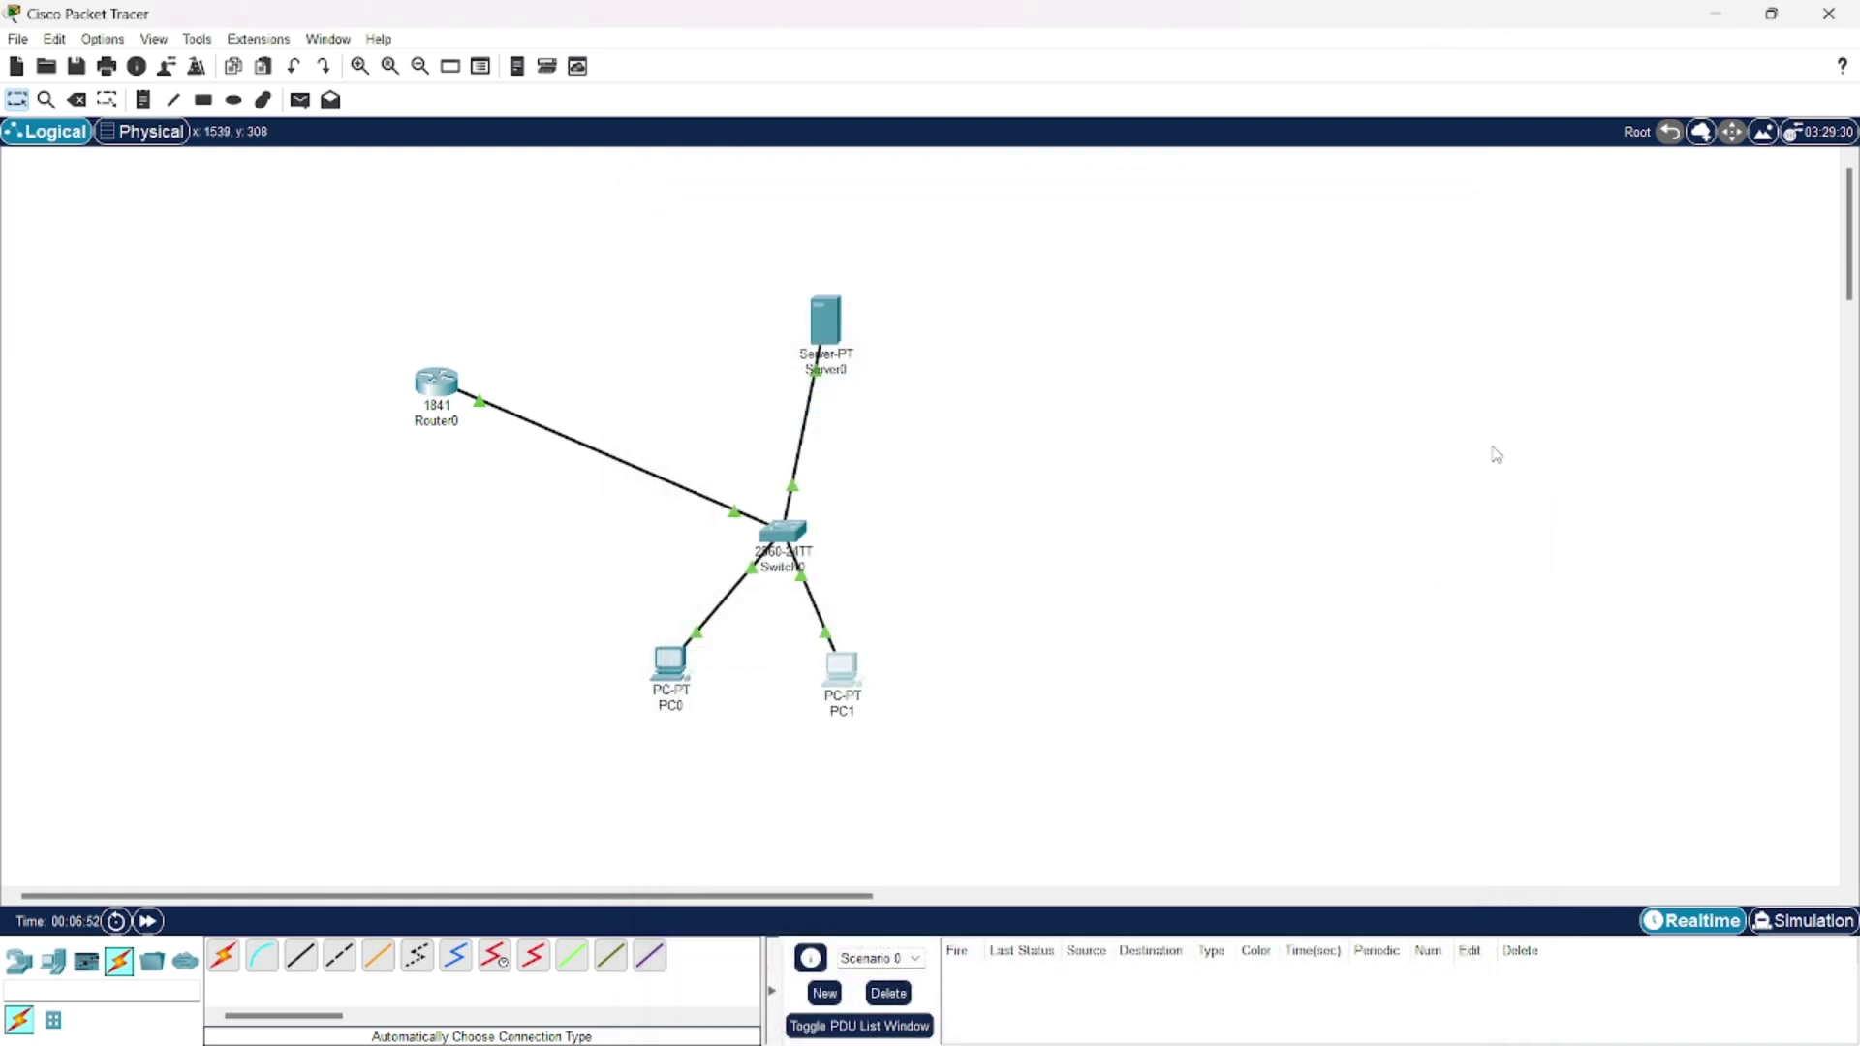